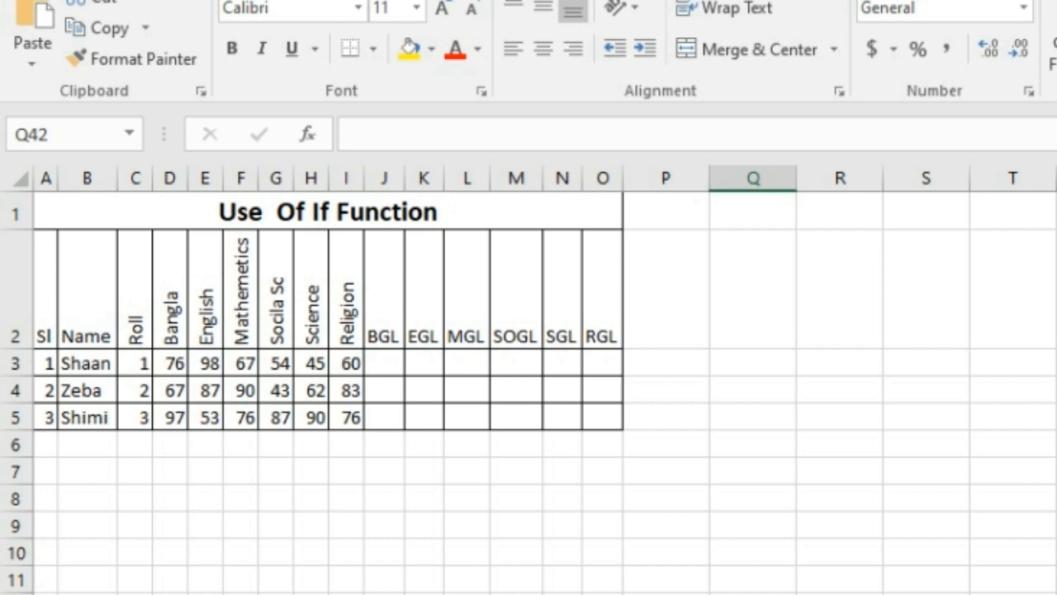
- Start an IF formula in cell J3 that returns "A+" when the Bangla mark in D3 is >=80
click(384, 364)
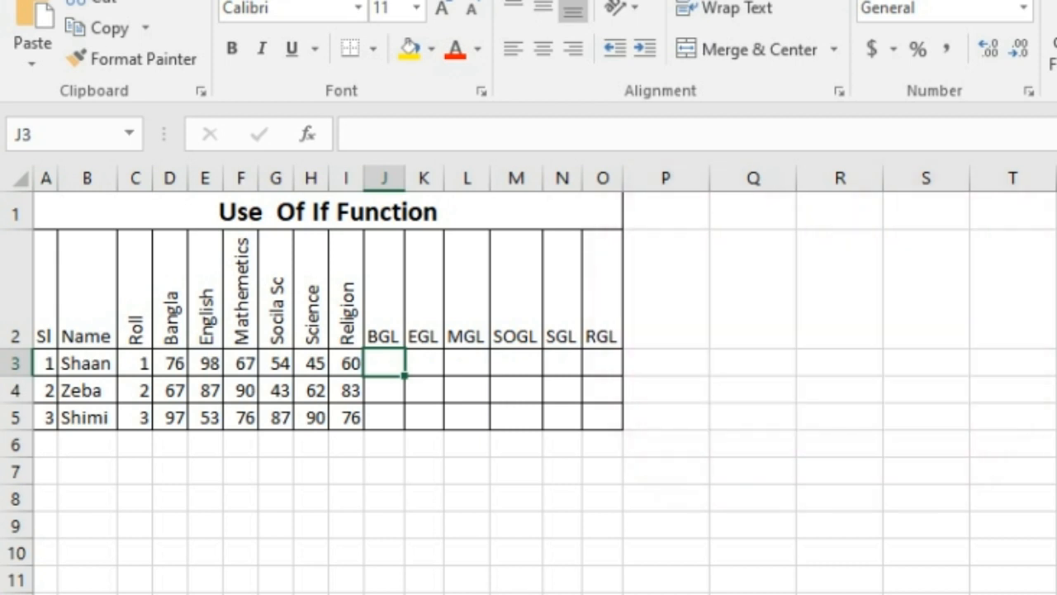
text(=IF)
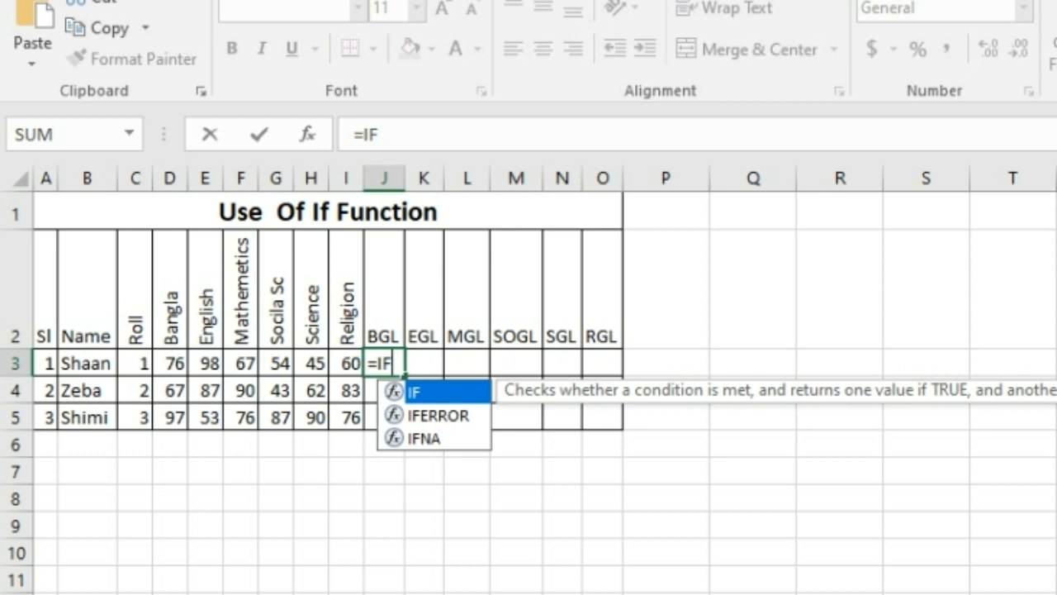
text(()
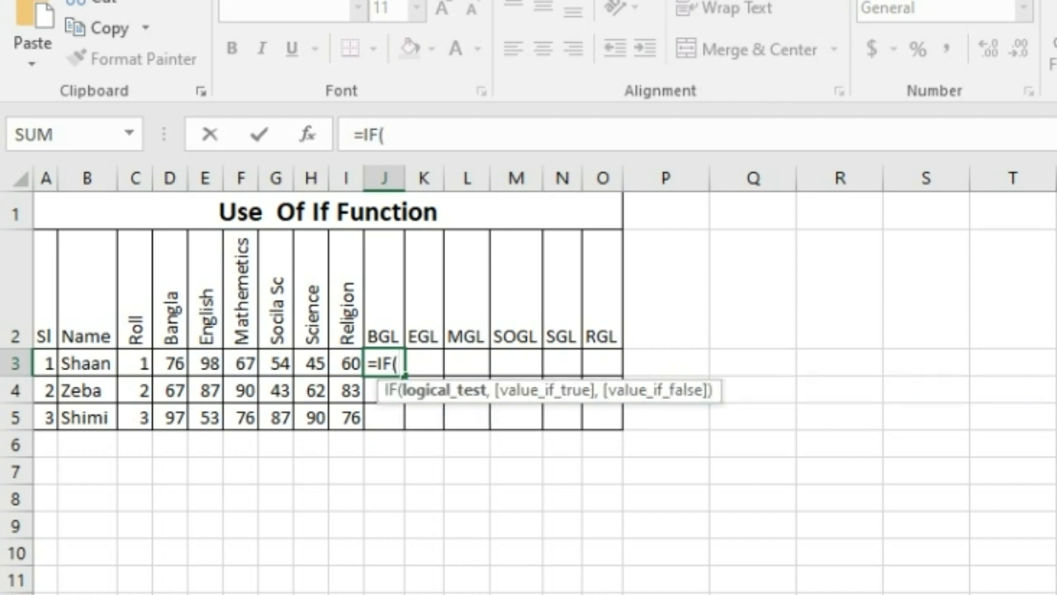
click(206, 436)
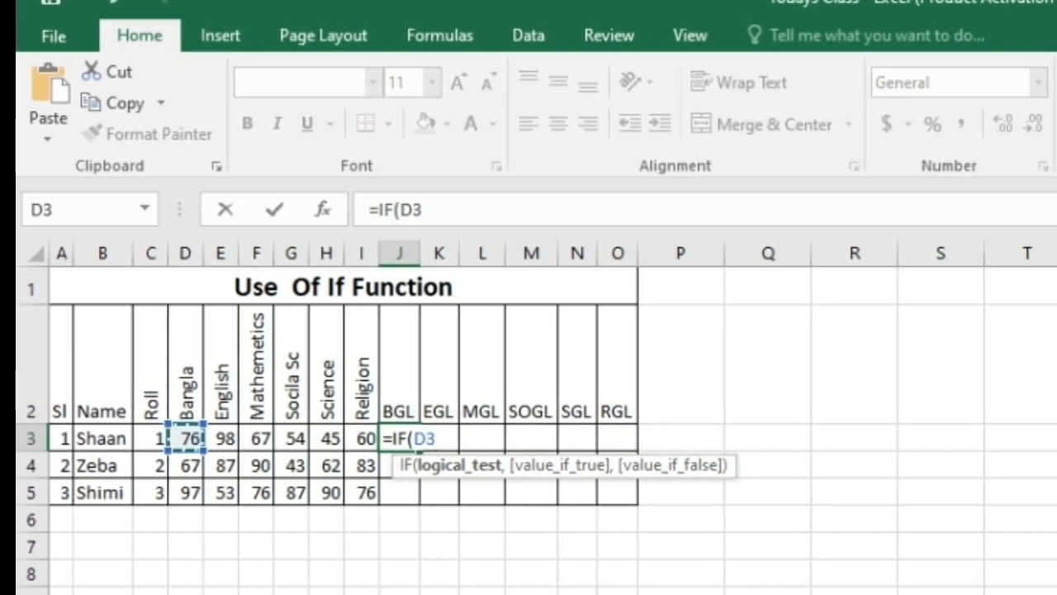
text(>)
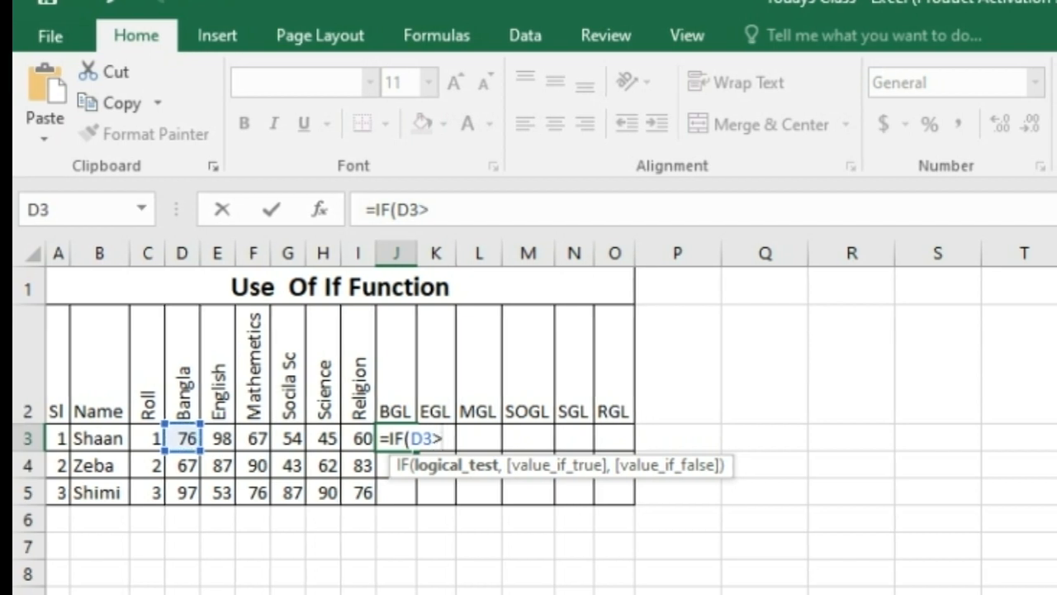
text(=)
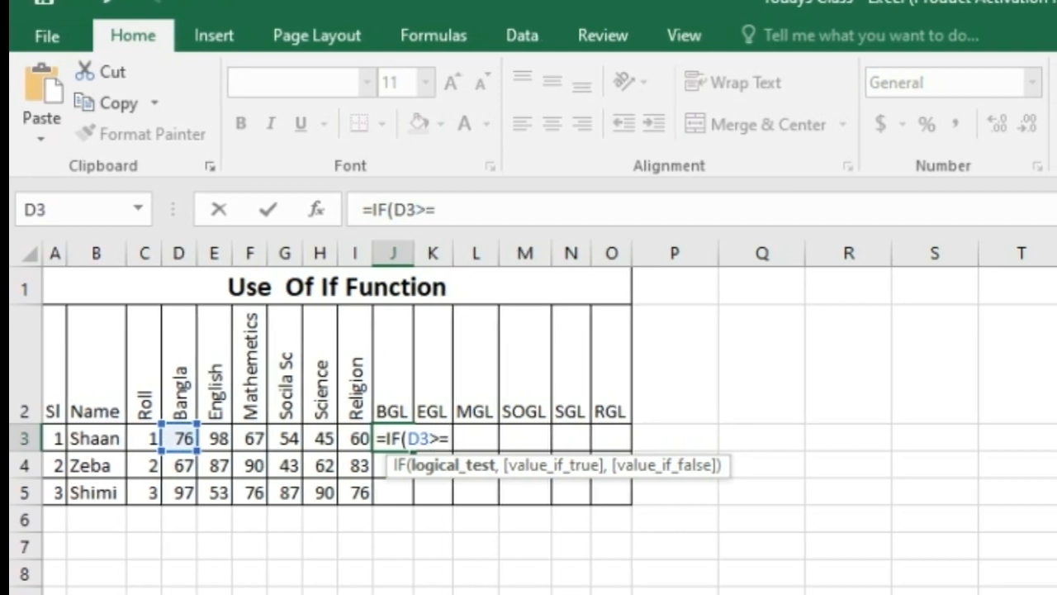
text(80)
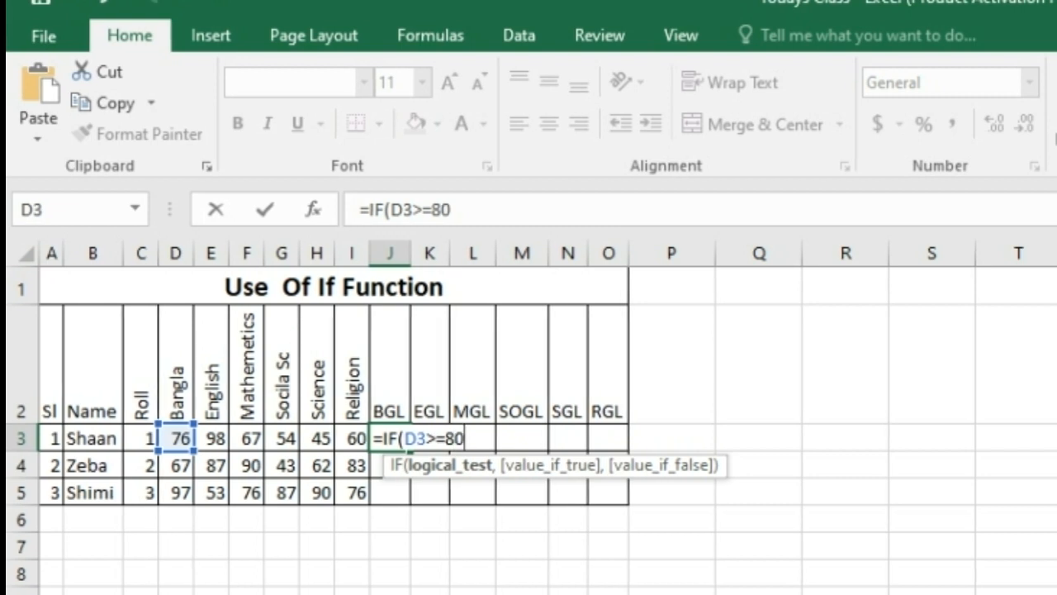
text(,)
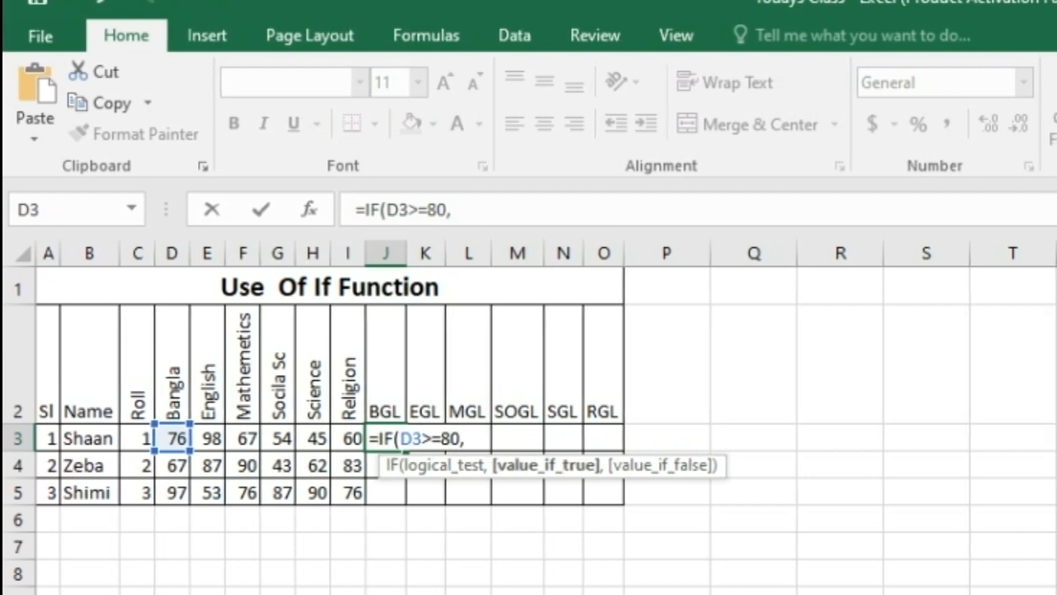
text(")
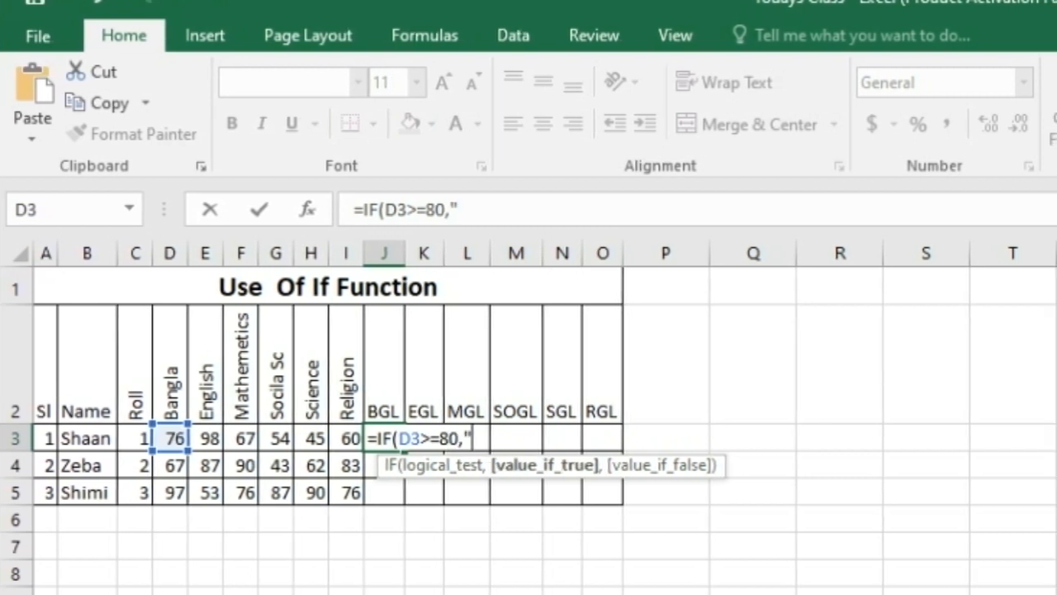
text(A+)
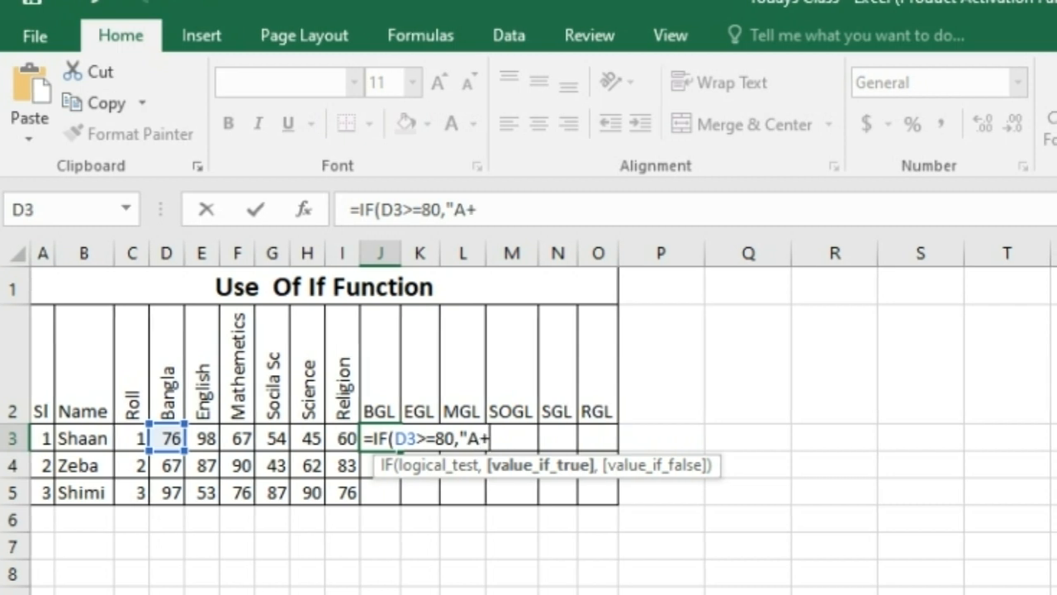
text(")
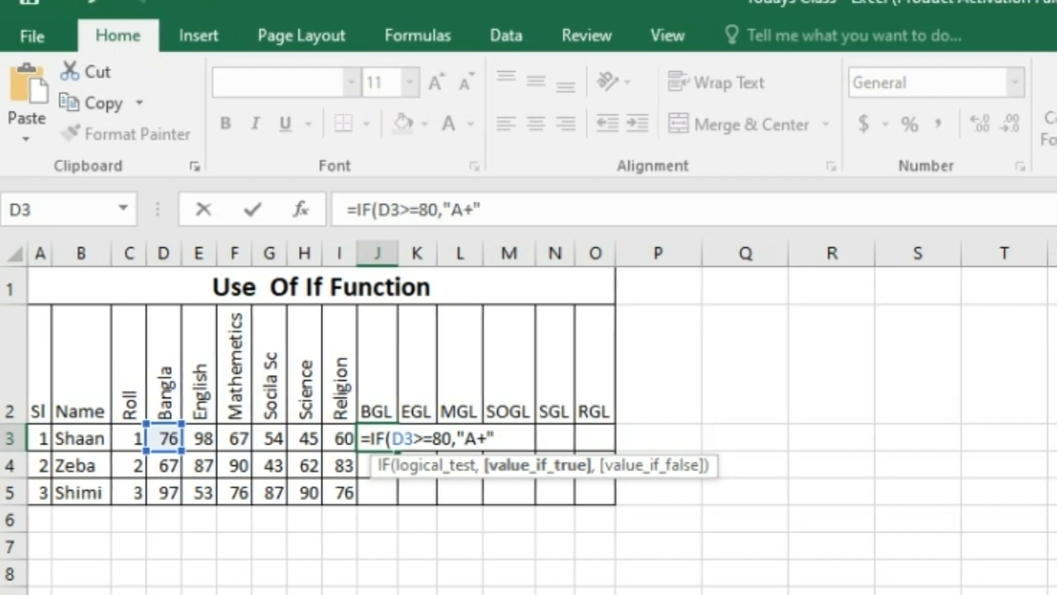
- Nest a second IF as the false value, returning "A" when D3>=70
text(,IF)
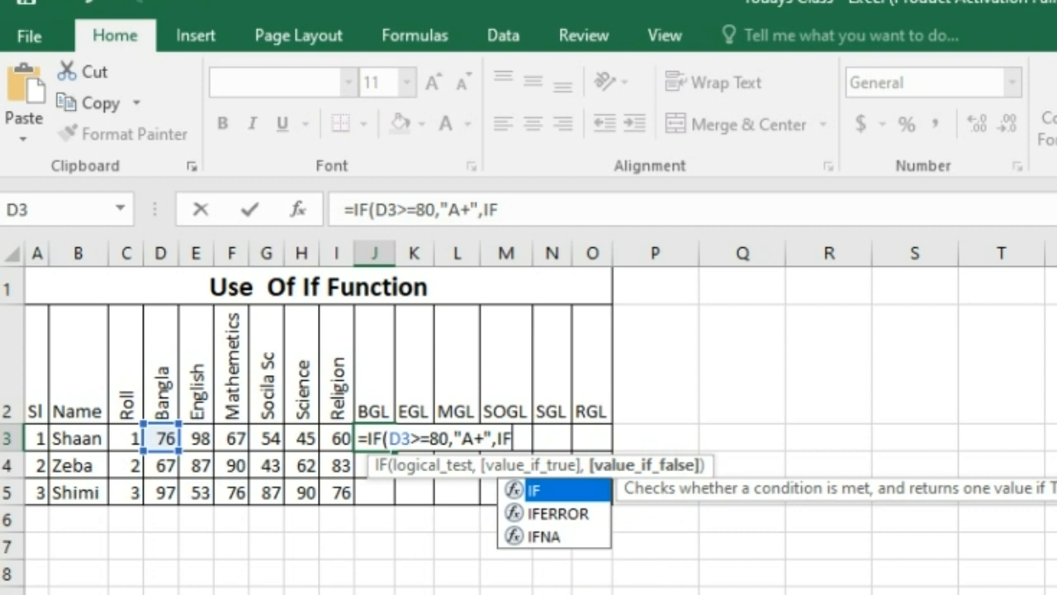
text(()
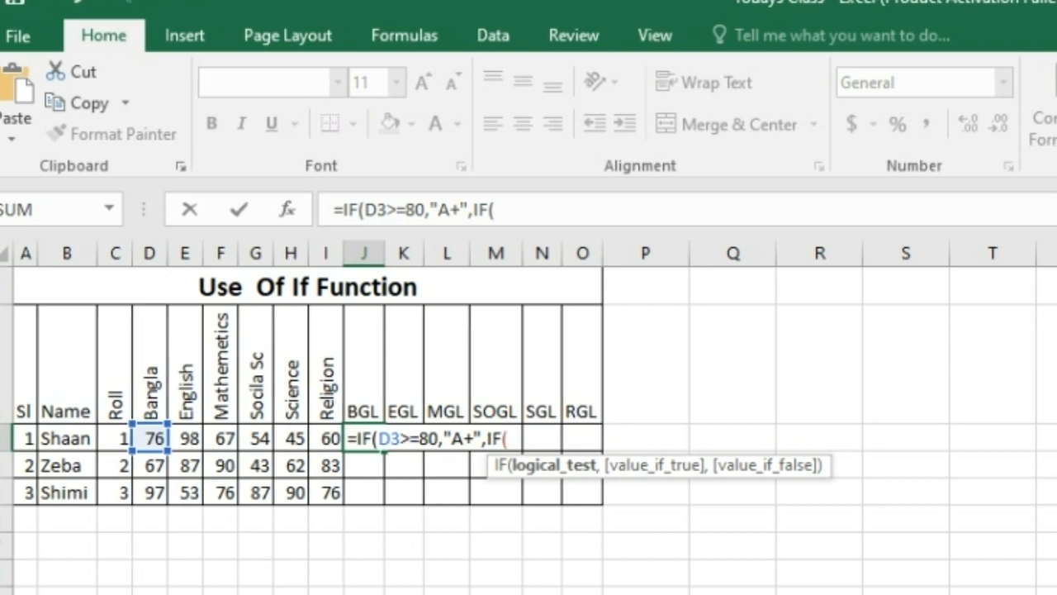
click(150, 438)
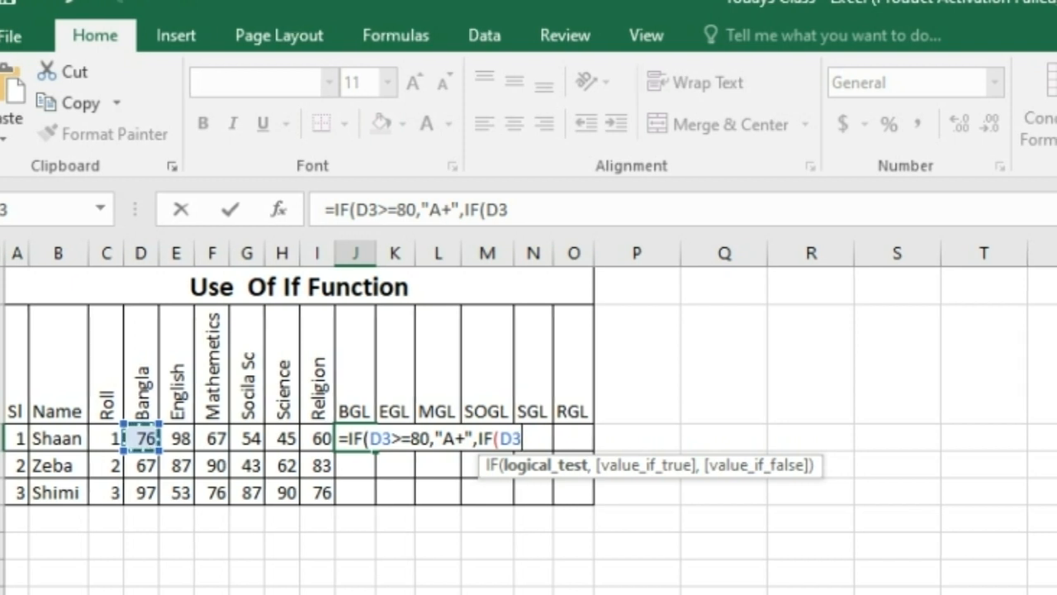
text(>)
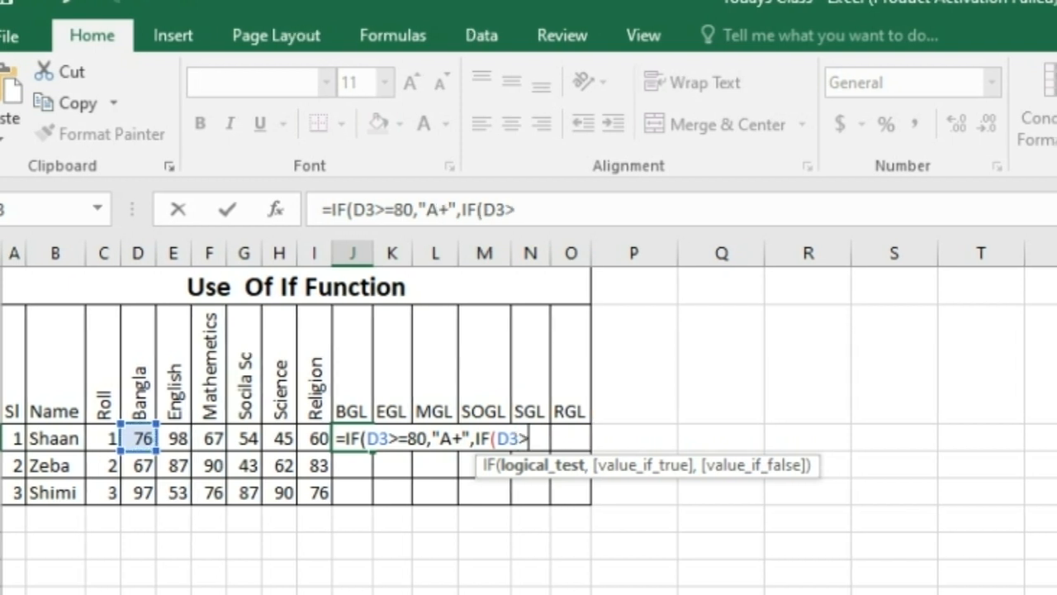
text(=)
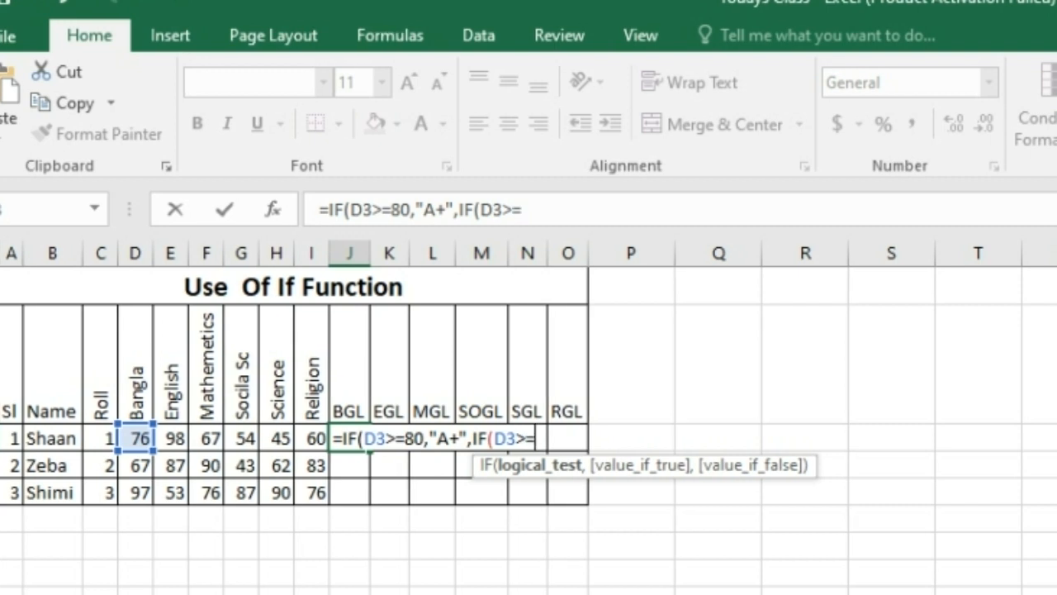
text(70,"A)
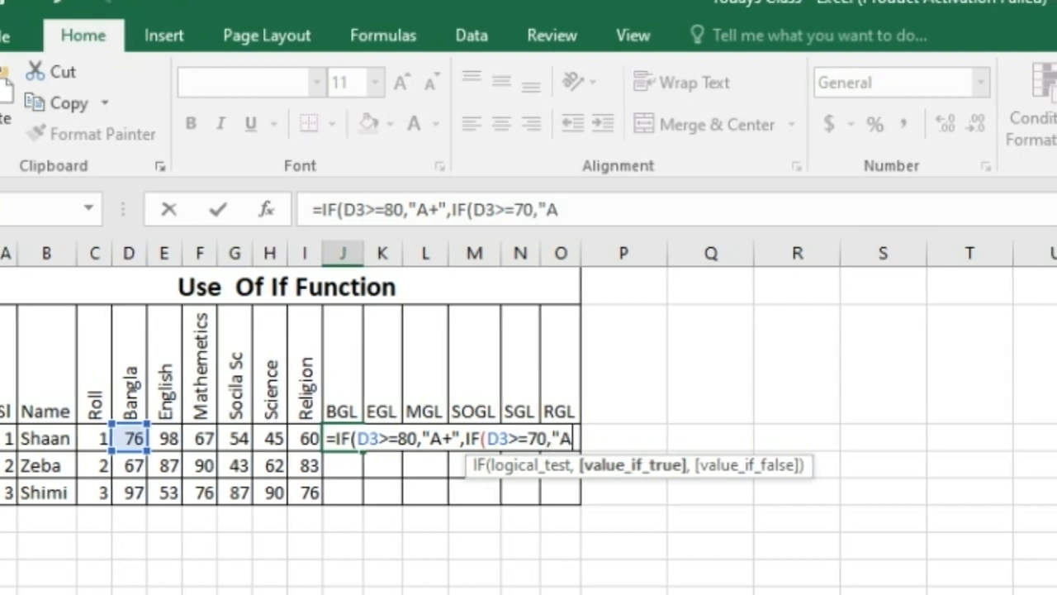
text(",)
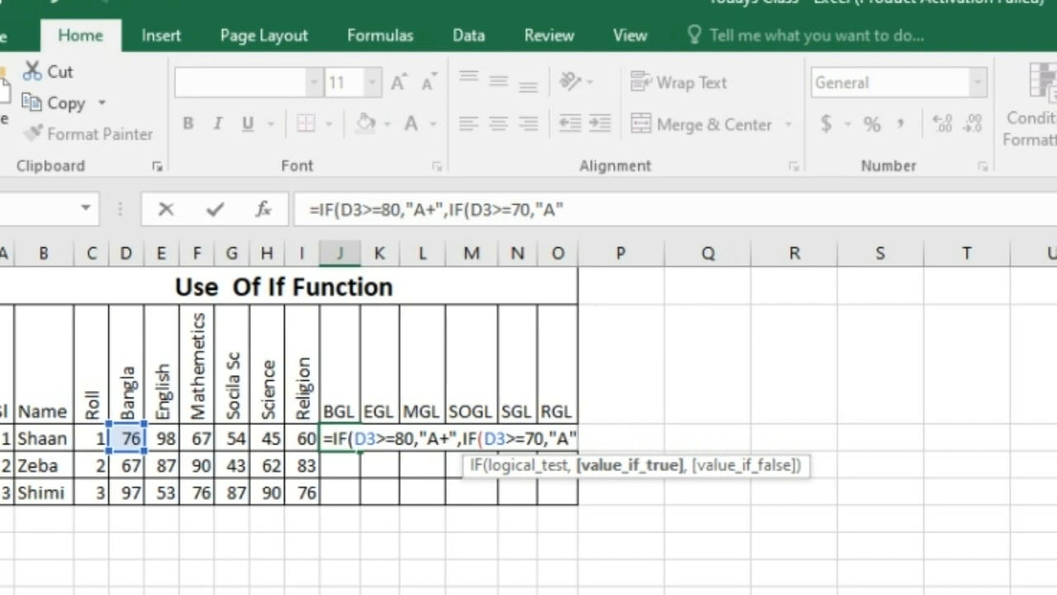
- Nest a third IF in the J3 formula with the condition D3>=60
text(IF)
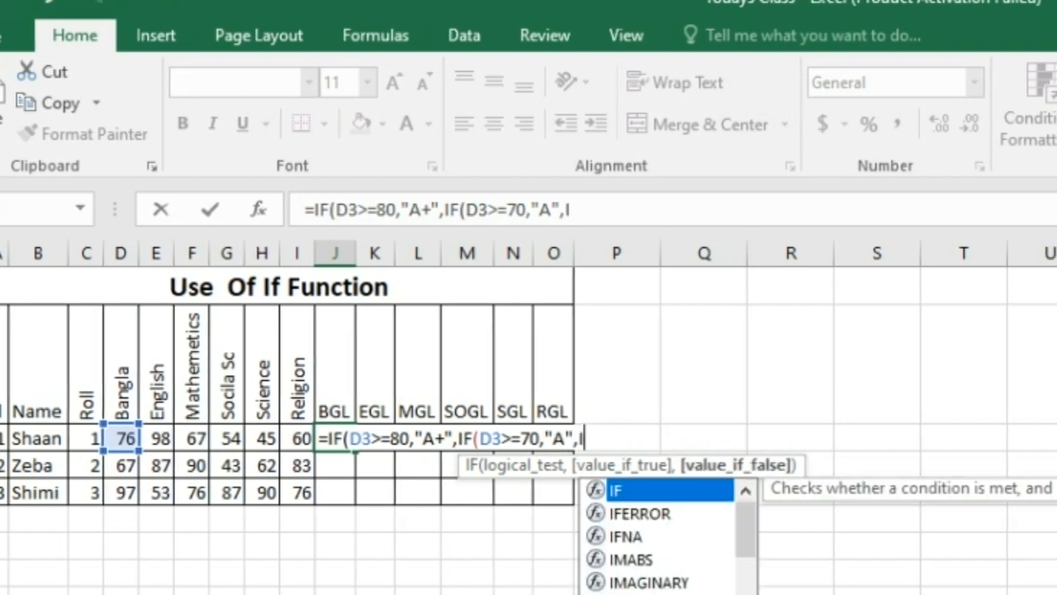
text(()
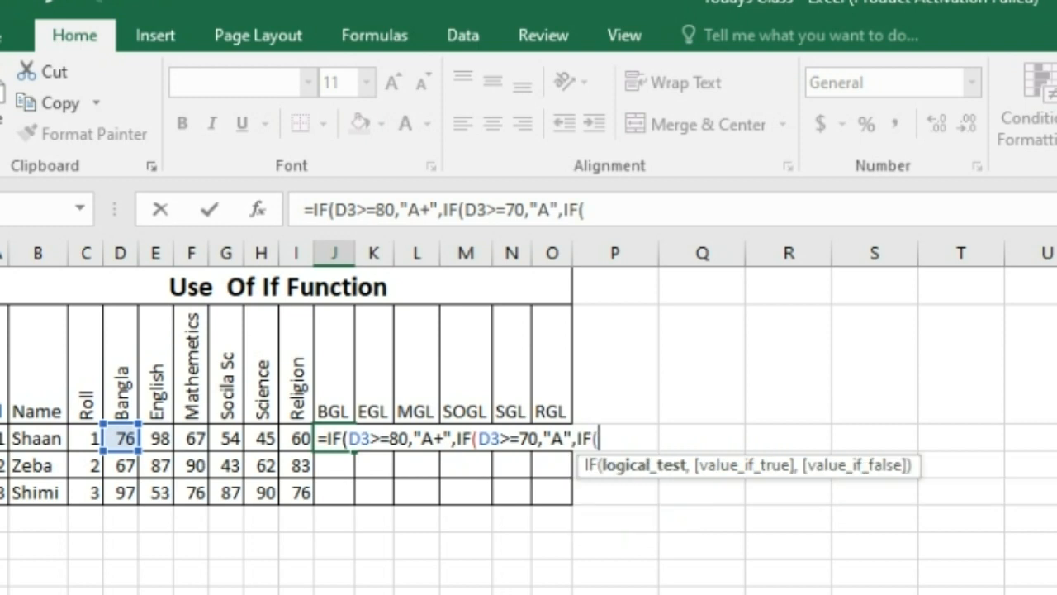
click(120, 438)
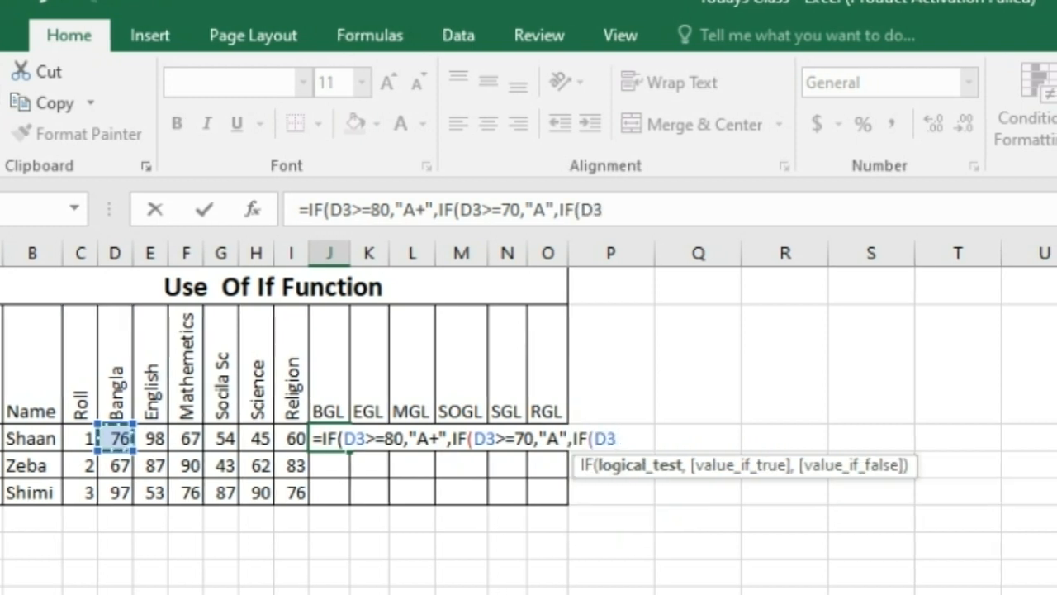
text(>=)
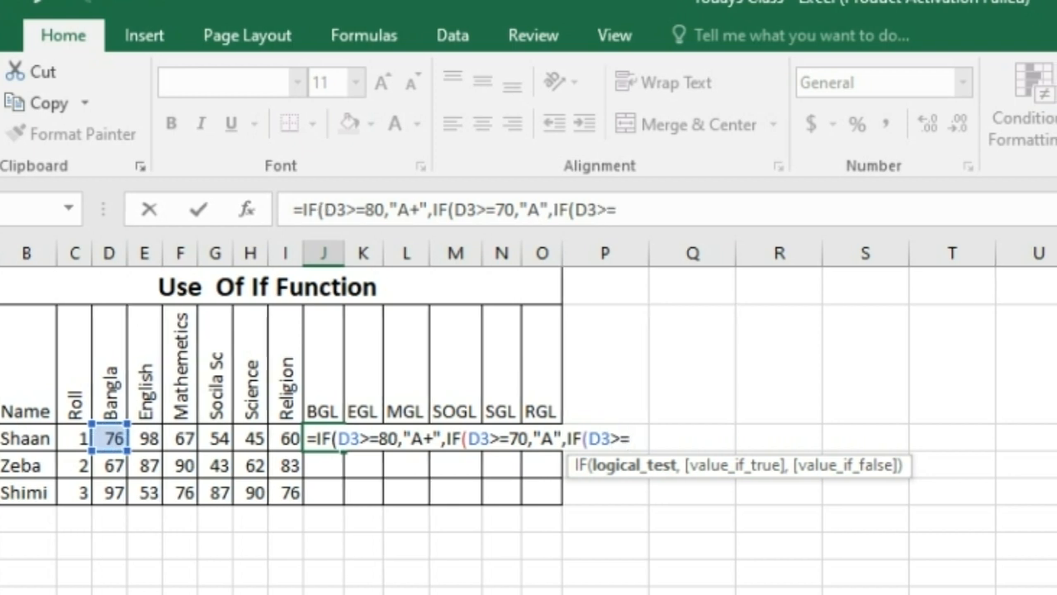
text(60,)
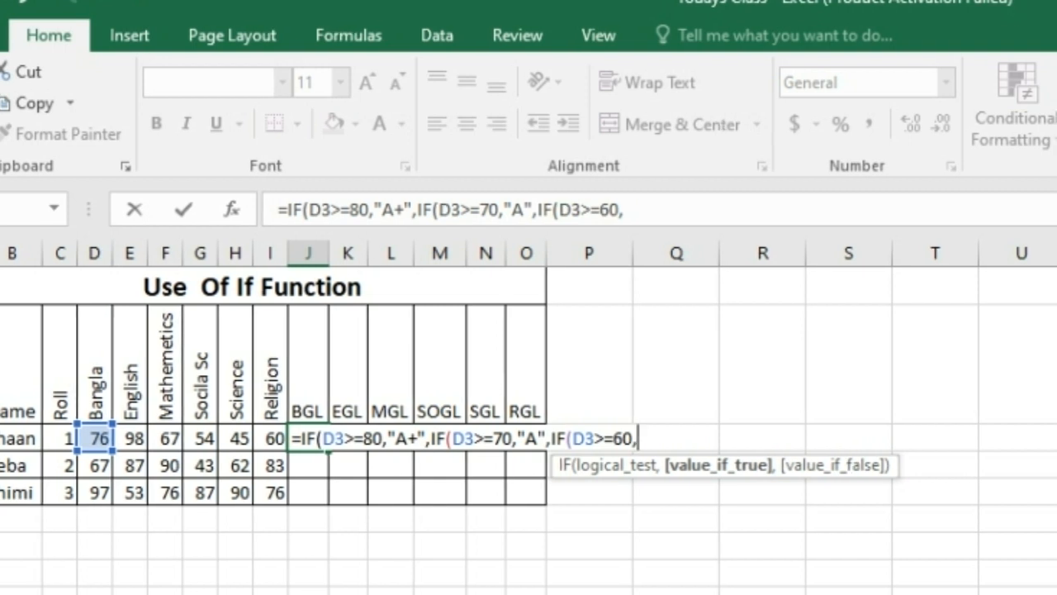
- Enter "A-" in quotation marks as the true value of the D3>=60 condition
text(A)
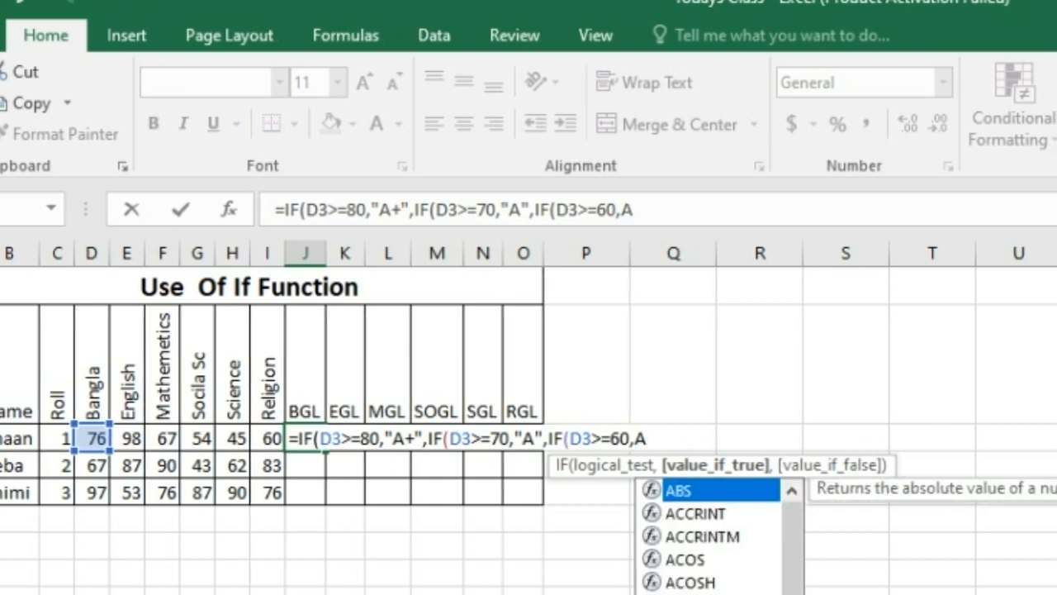
text(-)
key(Left)
key(Left)
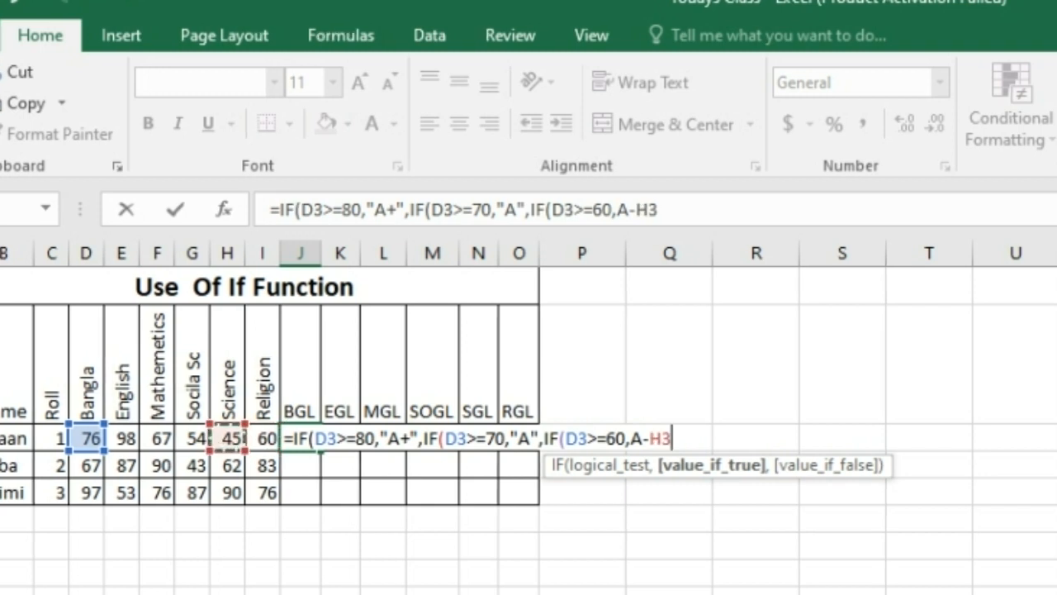
key(BackSpace)
key(BackSpace)
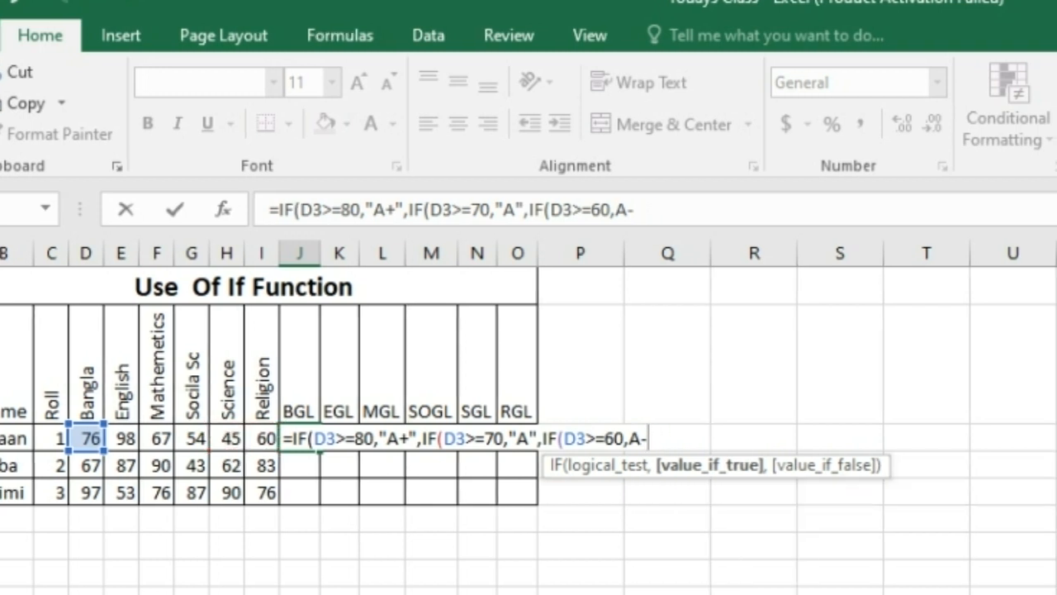
click(629, 438)
text("A-)
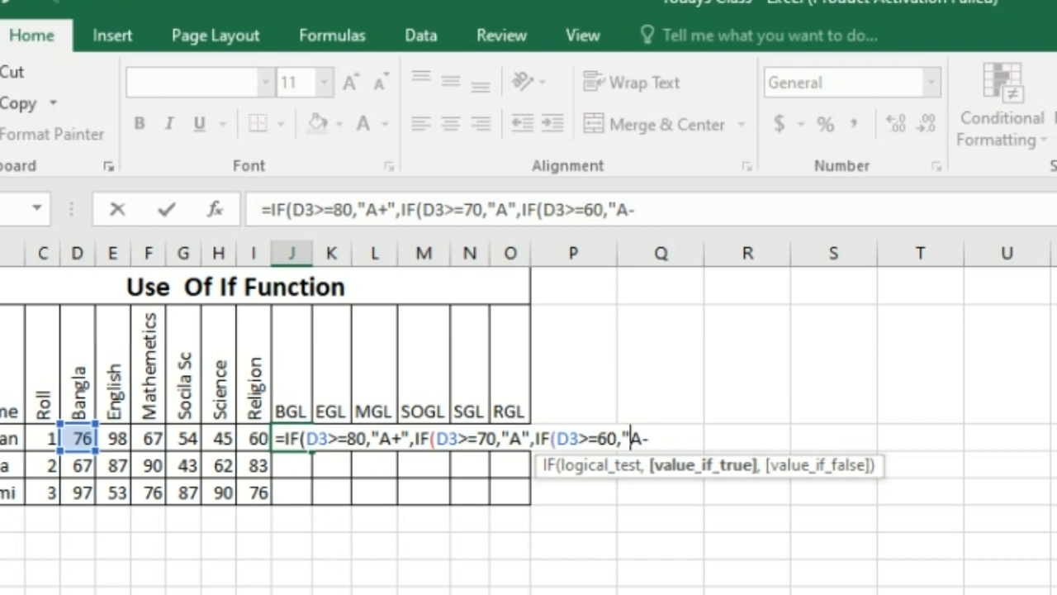
text(")
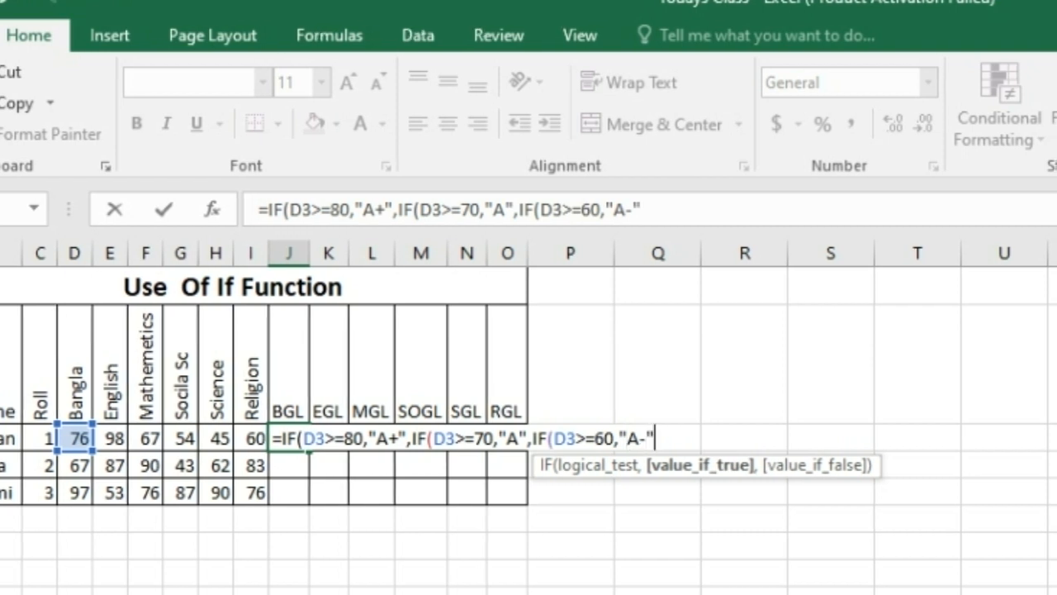
- Nest a fourth IF as the false value in the J3 formula, returning "B" when D3>=50
text(,U)
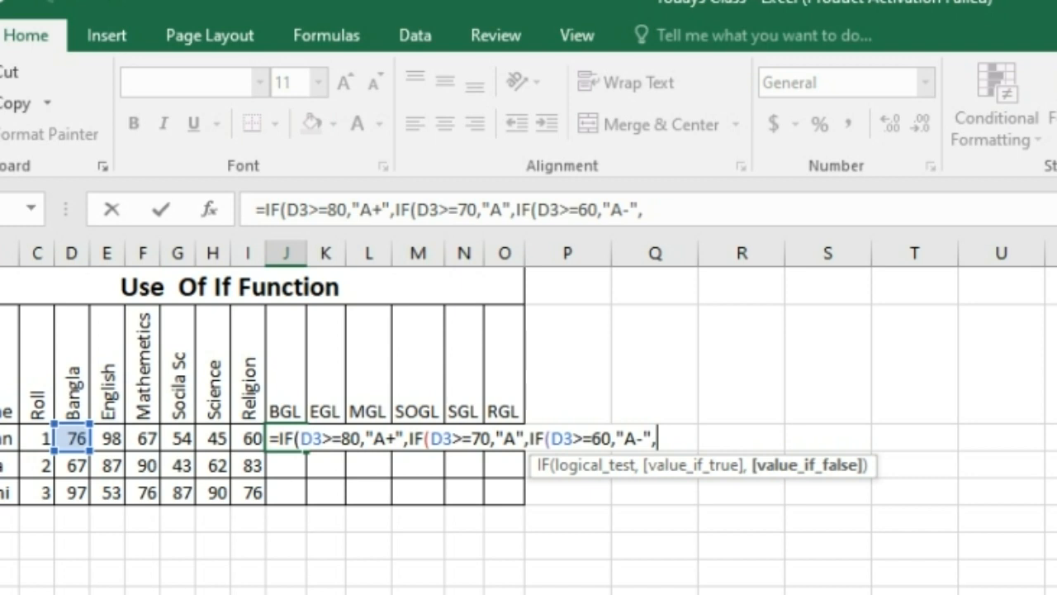
key(BackSpace)
text(If)
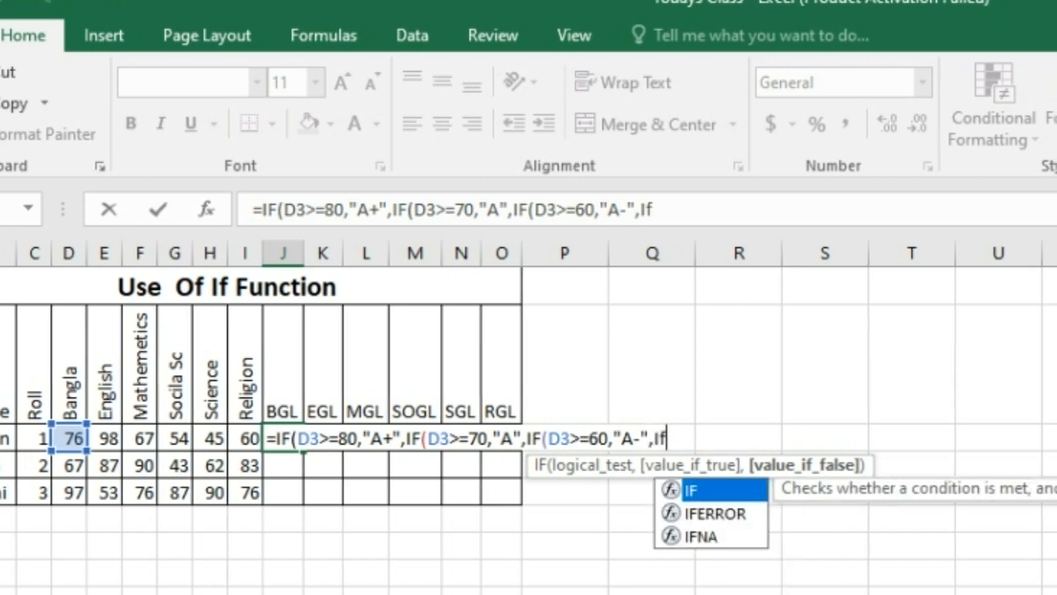
key(BackSpace)
text(F()
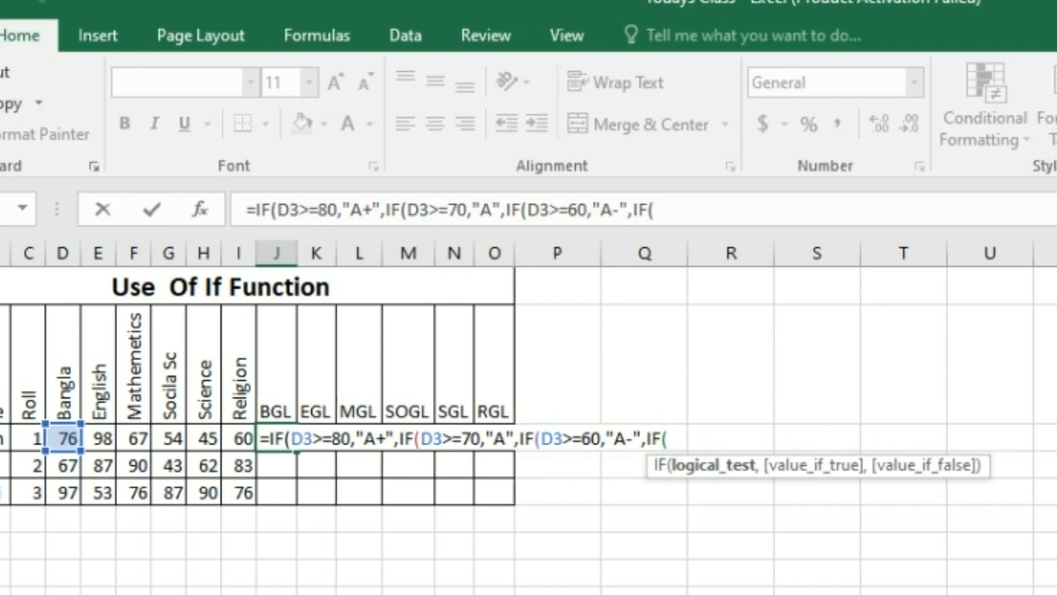
text(D3>)
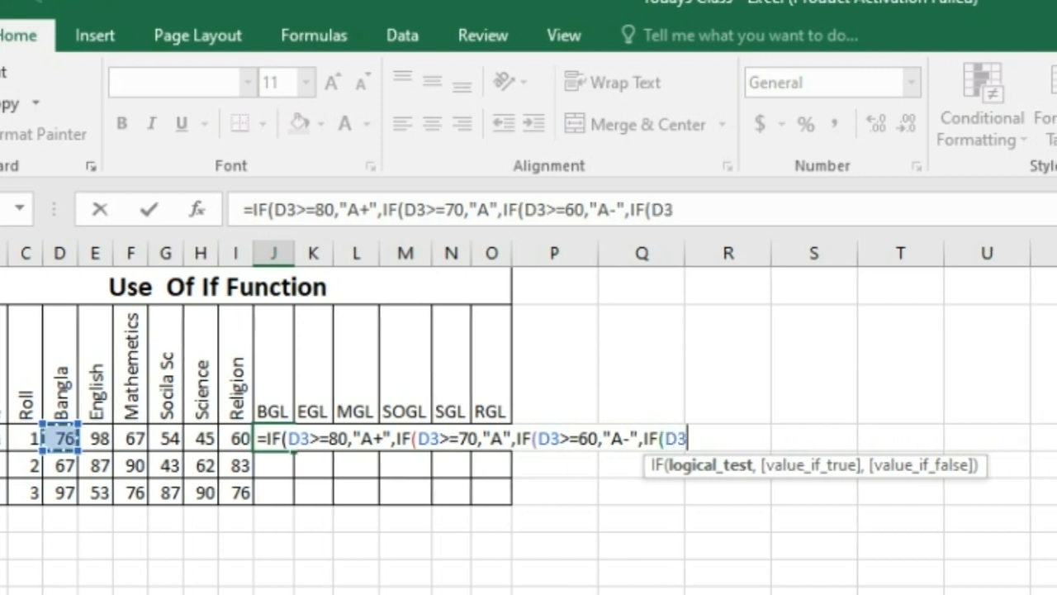
text(=)
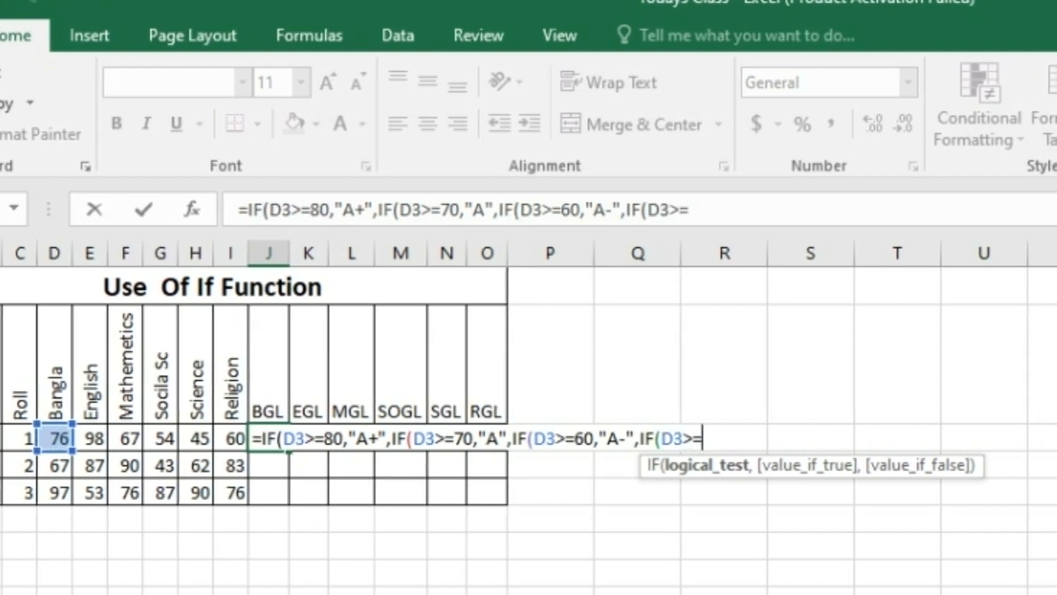
text(50)
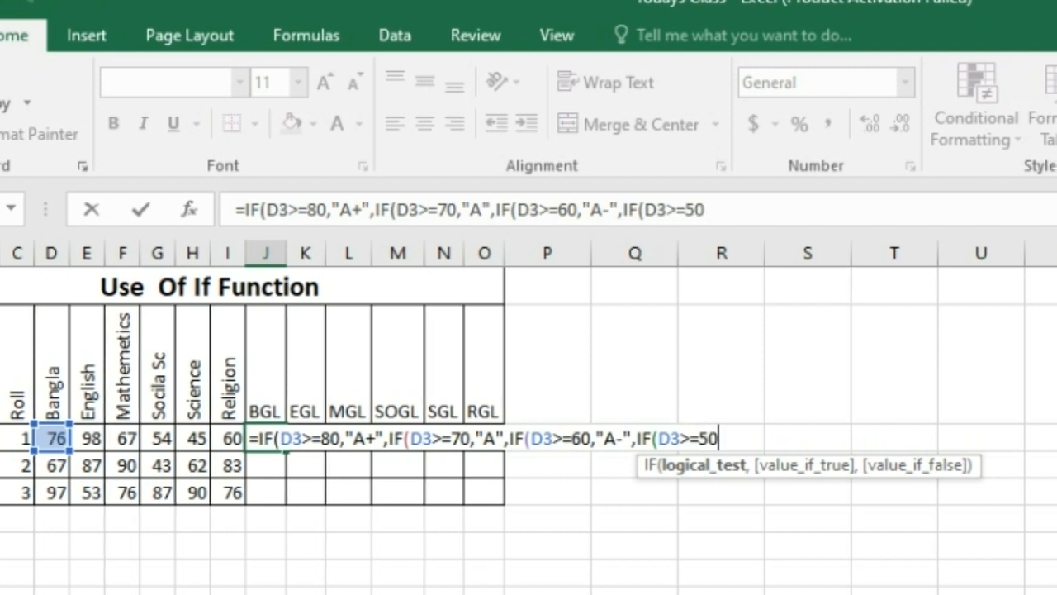
text(,)
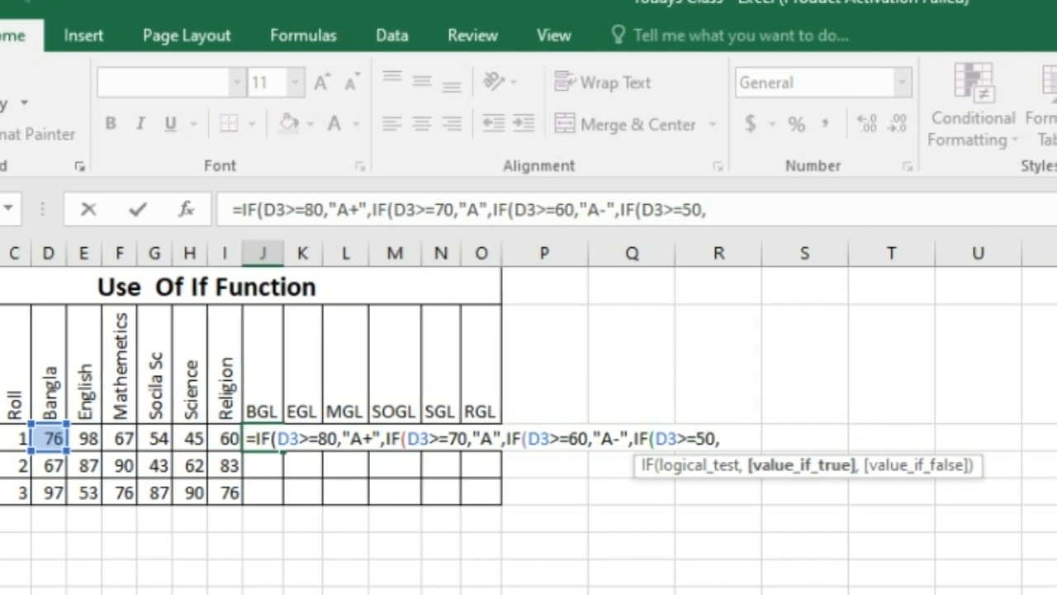
text("V)
key(BackSpace)
text(B")
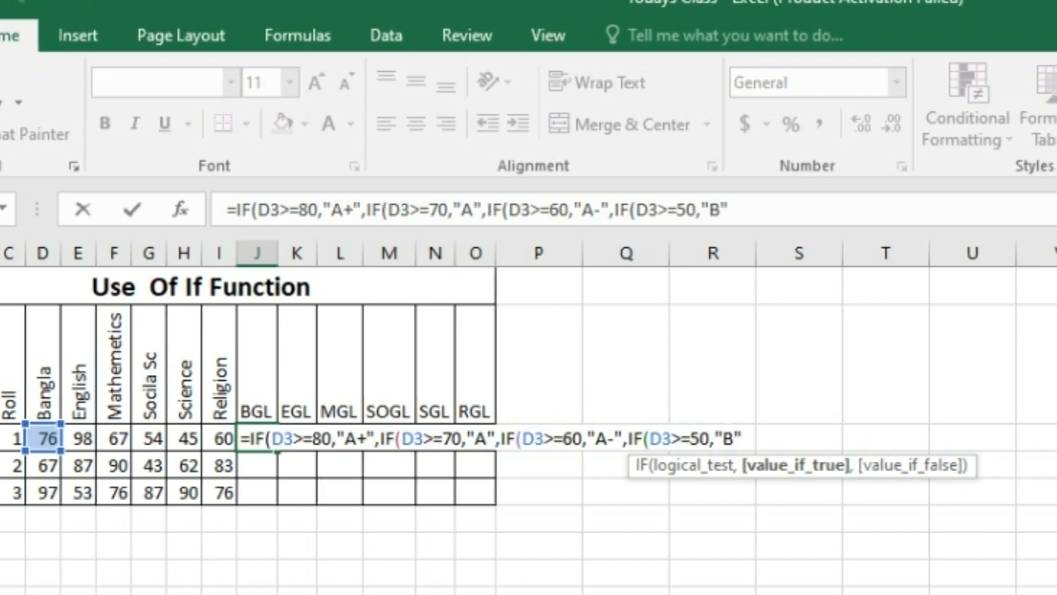
- Nest a fifth IF as the next false value in J3, returning "C" when D3>=40
text(,)
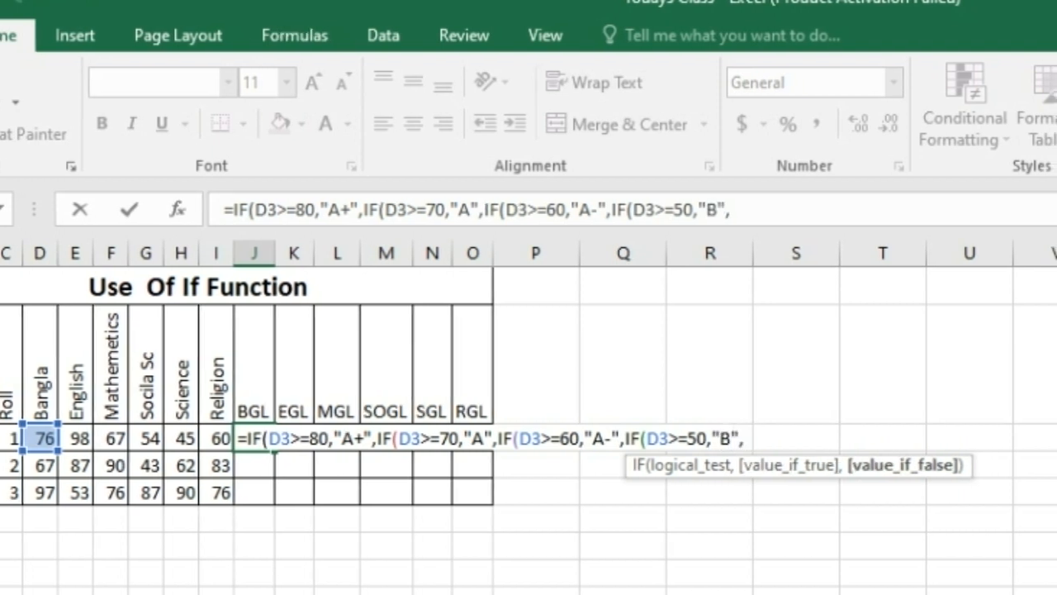
text(IF)
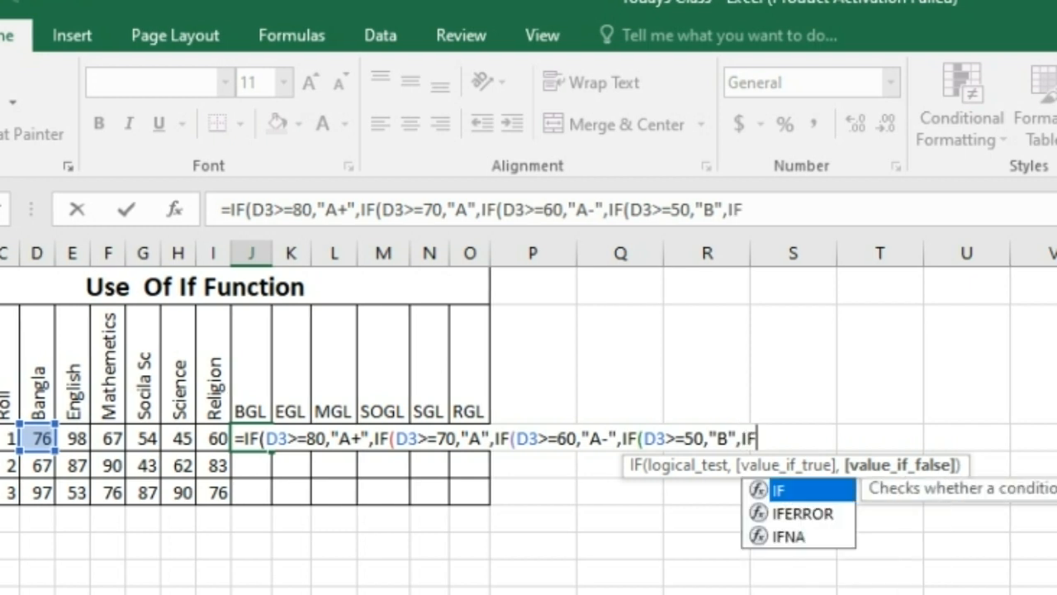
text(()
click(34, 438)
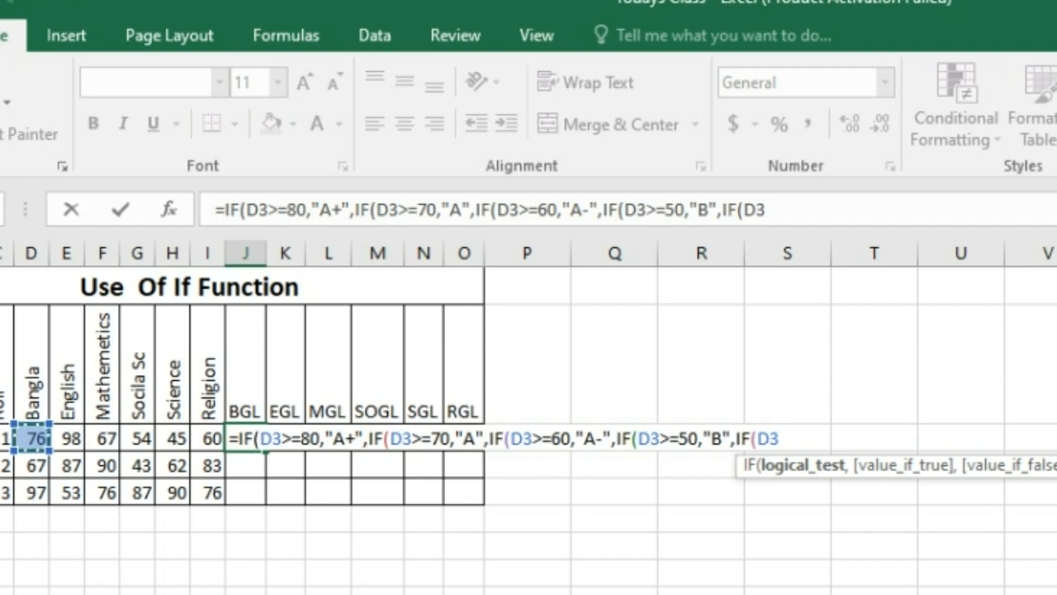
text(>=)
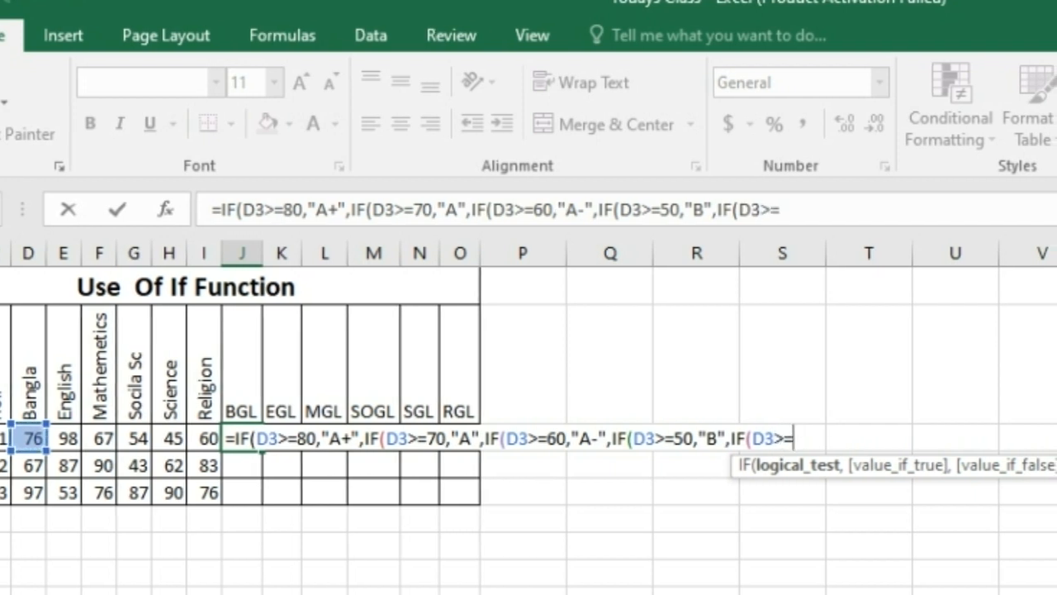
text(40,)
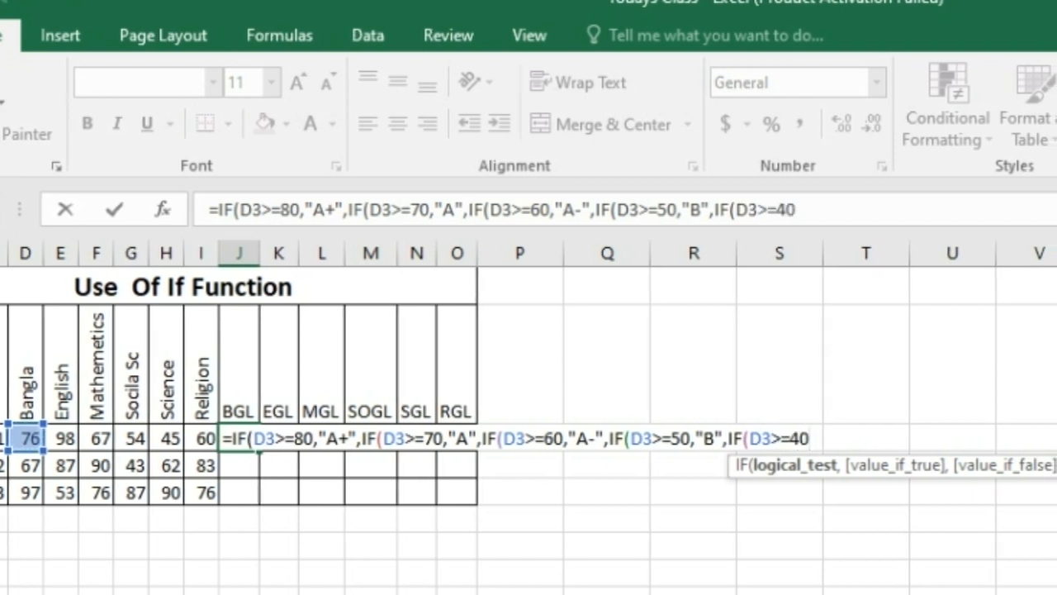
text("C")
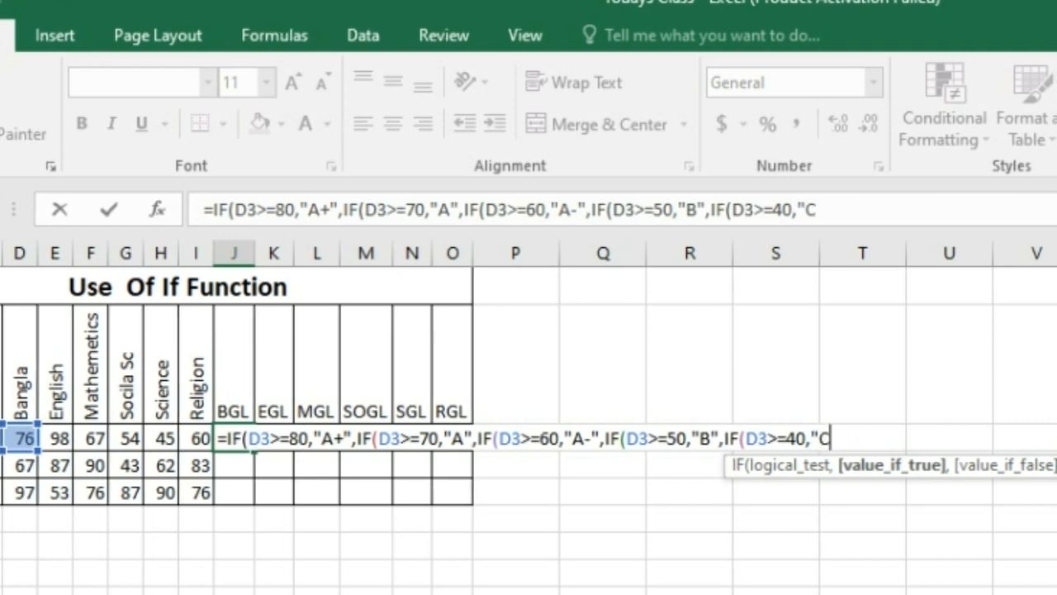
- Nest a sixth IF as the next false value in J3, returning "D" when D3>=33
text(,)
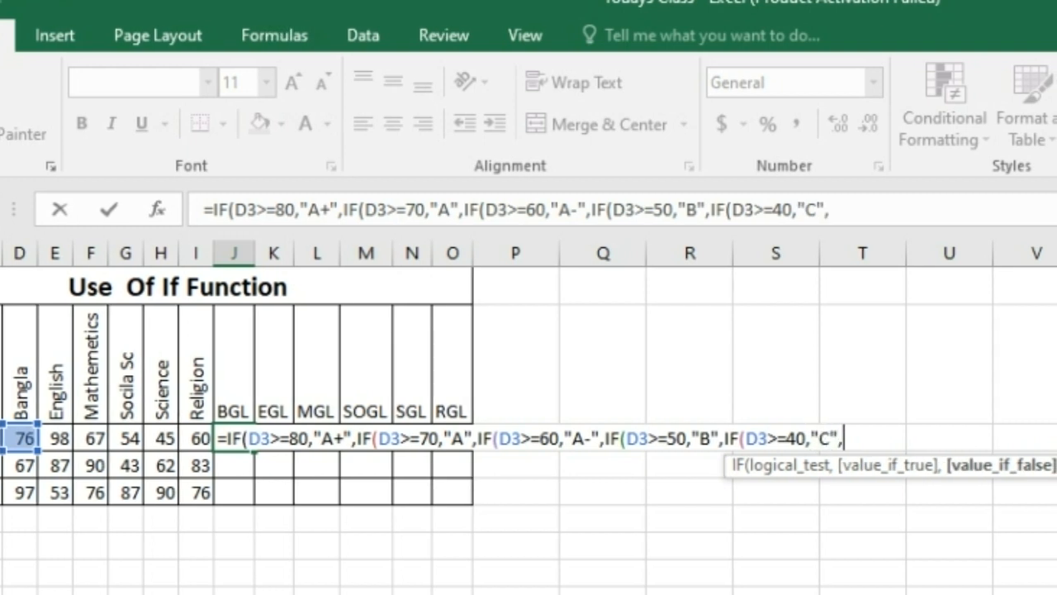
text(IF)
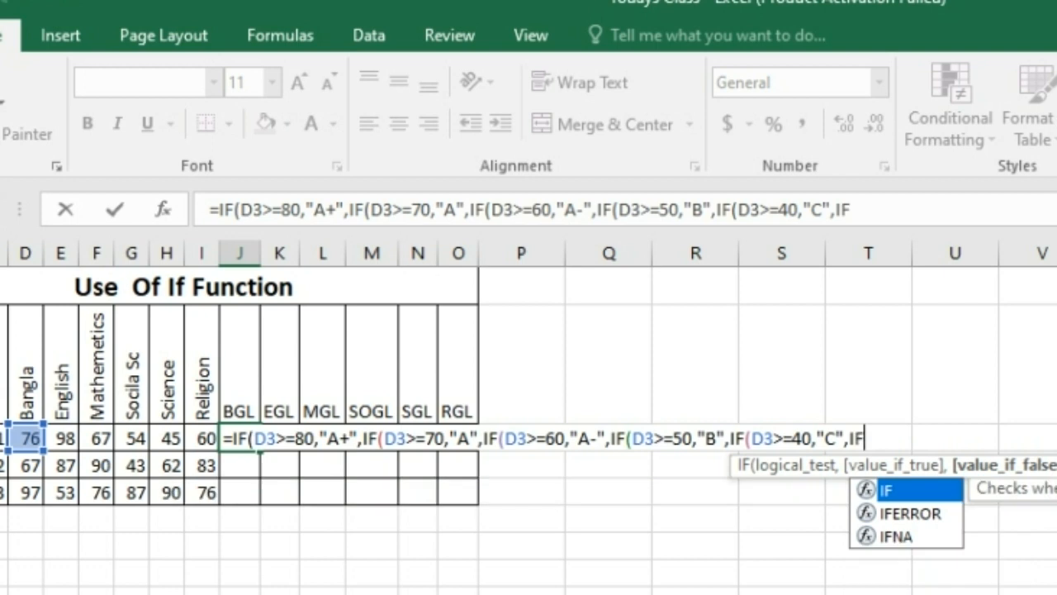
text(()
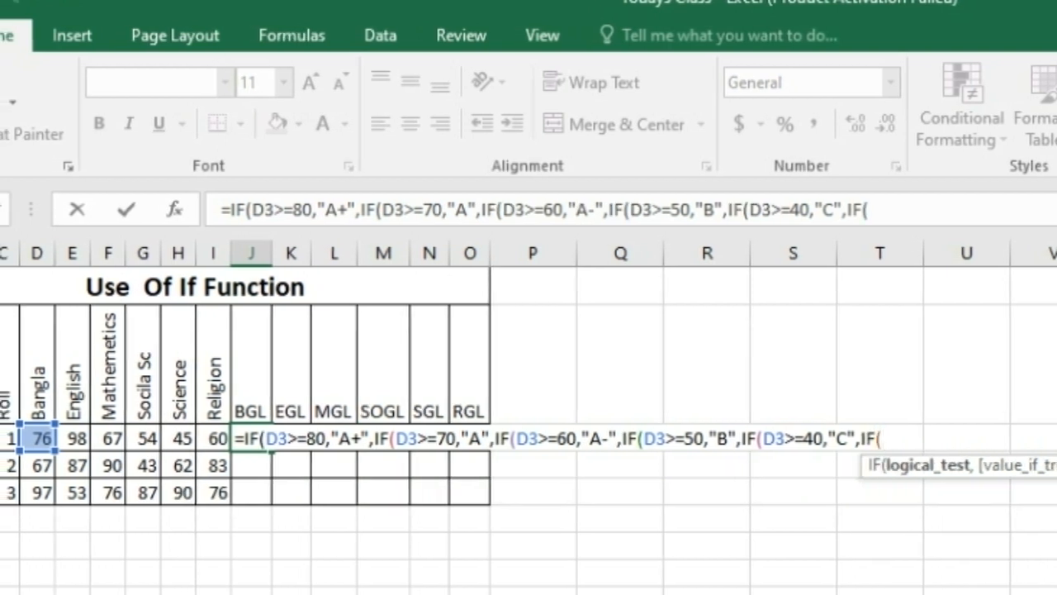
text(D3>)
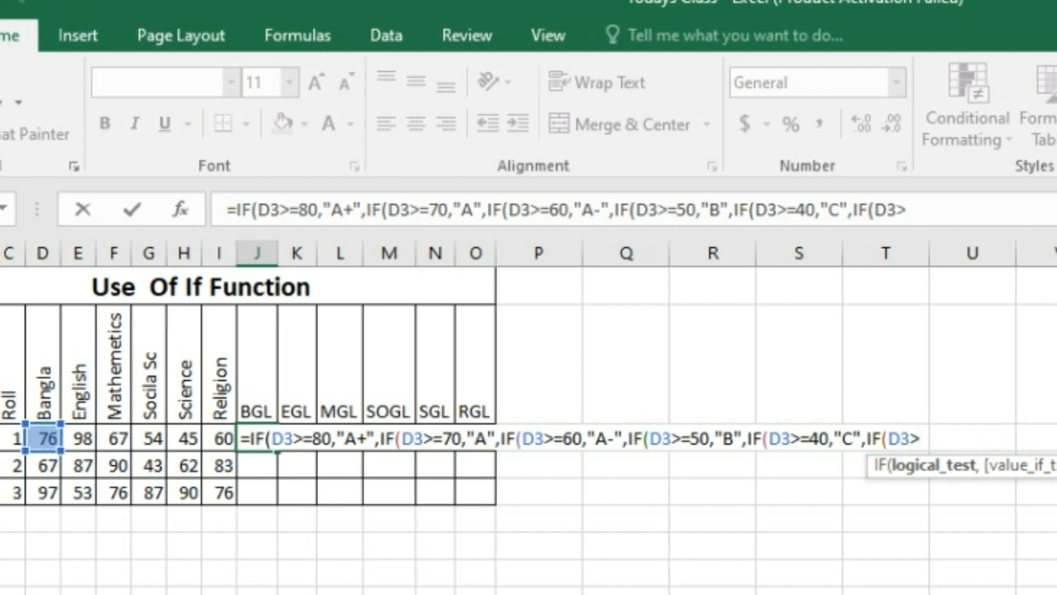
text(=)
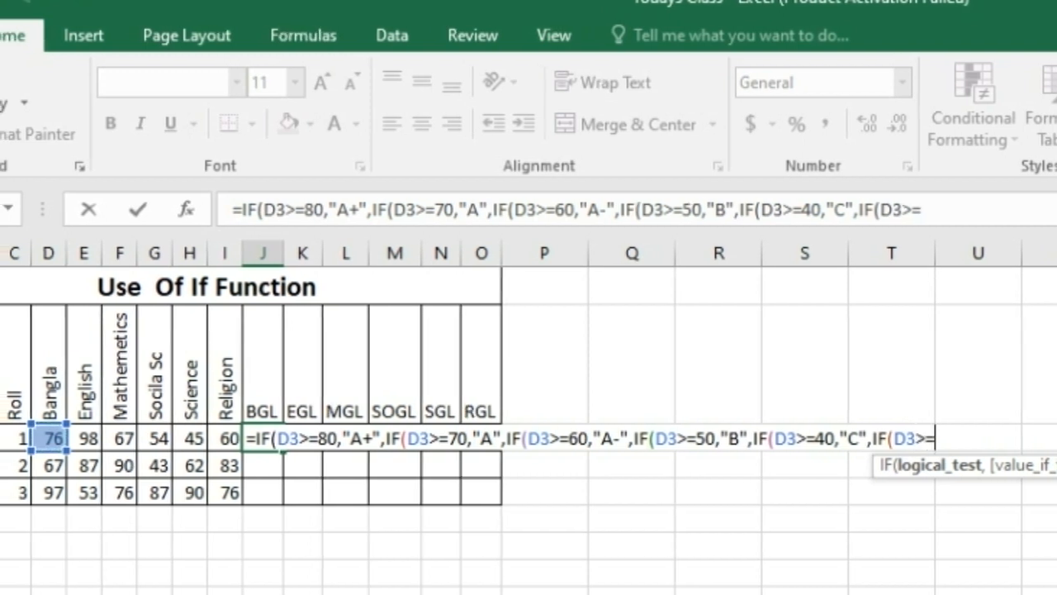
text(33,D)
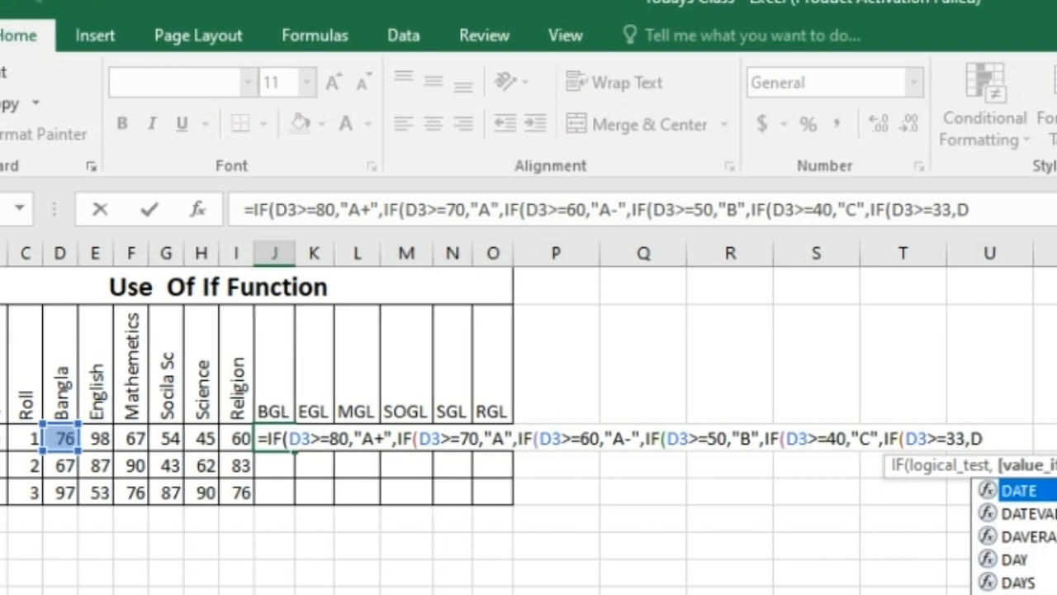
key(BackSpace)
text("D")
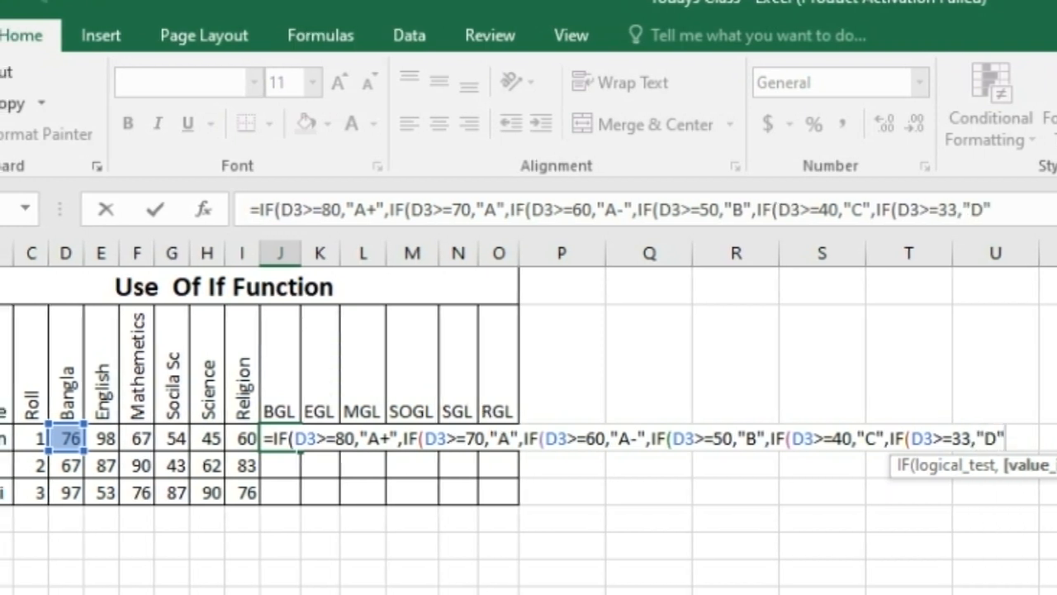
- Enter "F" as the final false value, close all the nested IFs and commit the formula in J3
text(,)
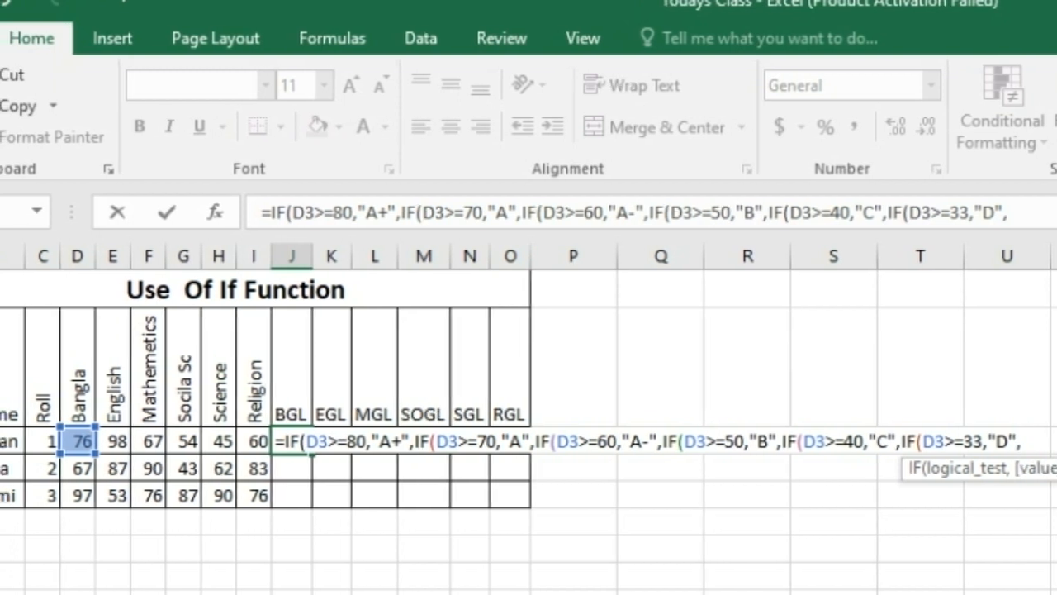
text("F")
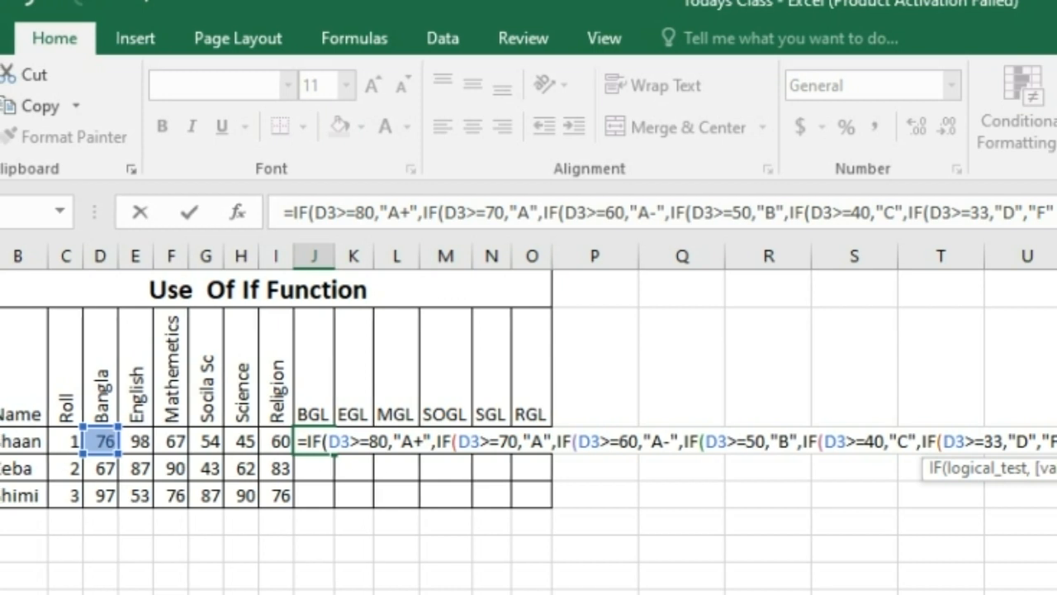
text()))))
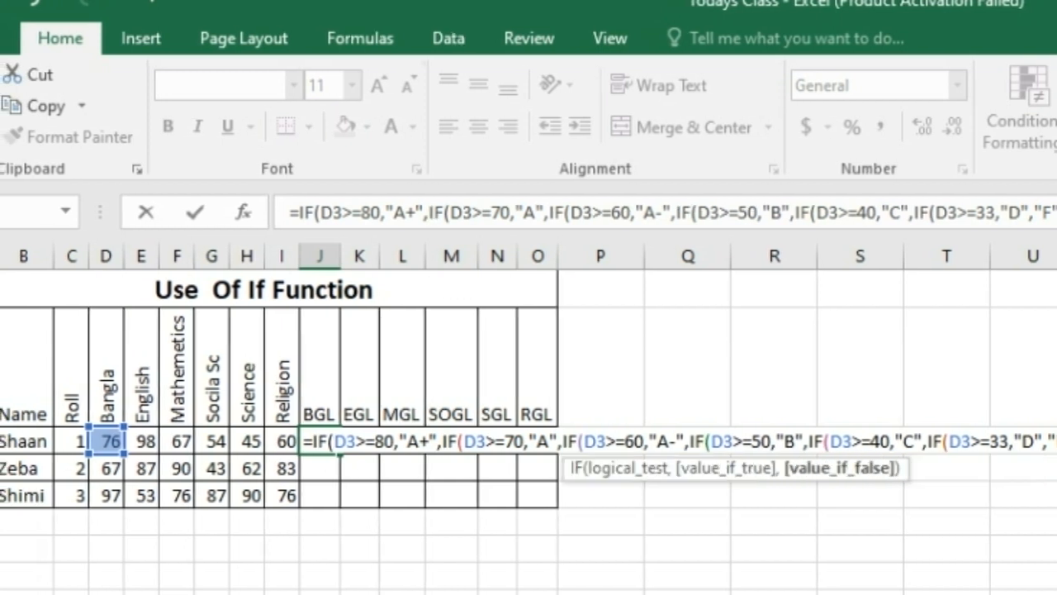
text())
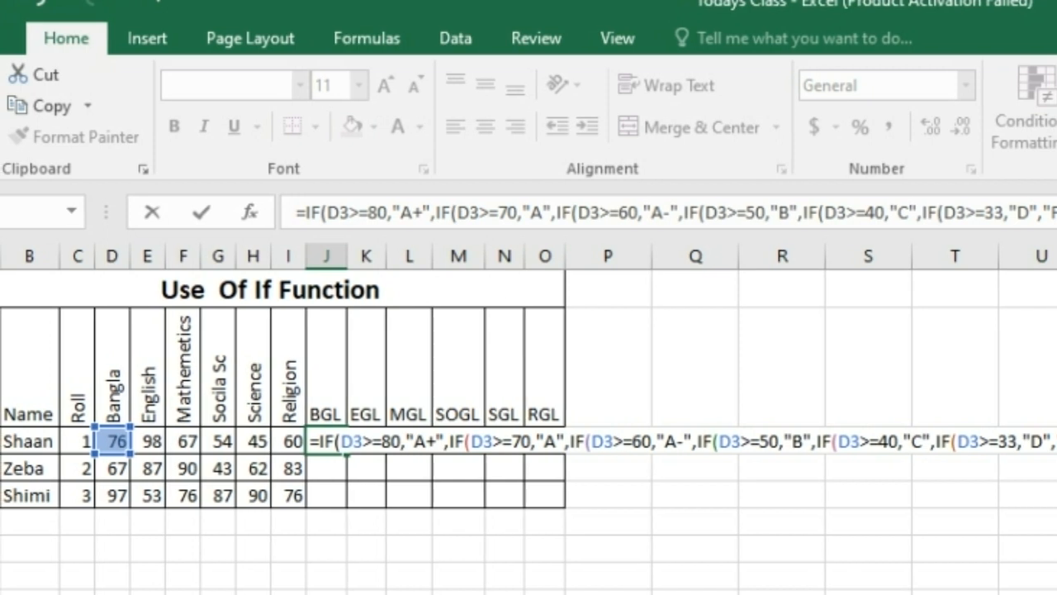
key(Return)
key(Up)
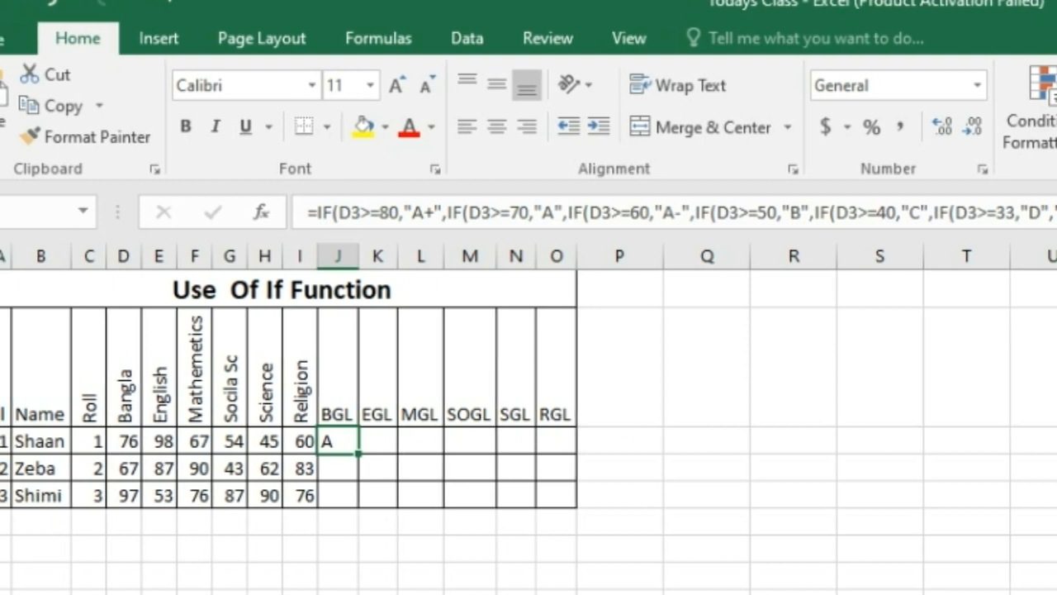
- Fill the J3 grade formula across row 3 to the RGL column and down the BGL column to J5
drag(357, 452, 570, 452)
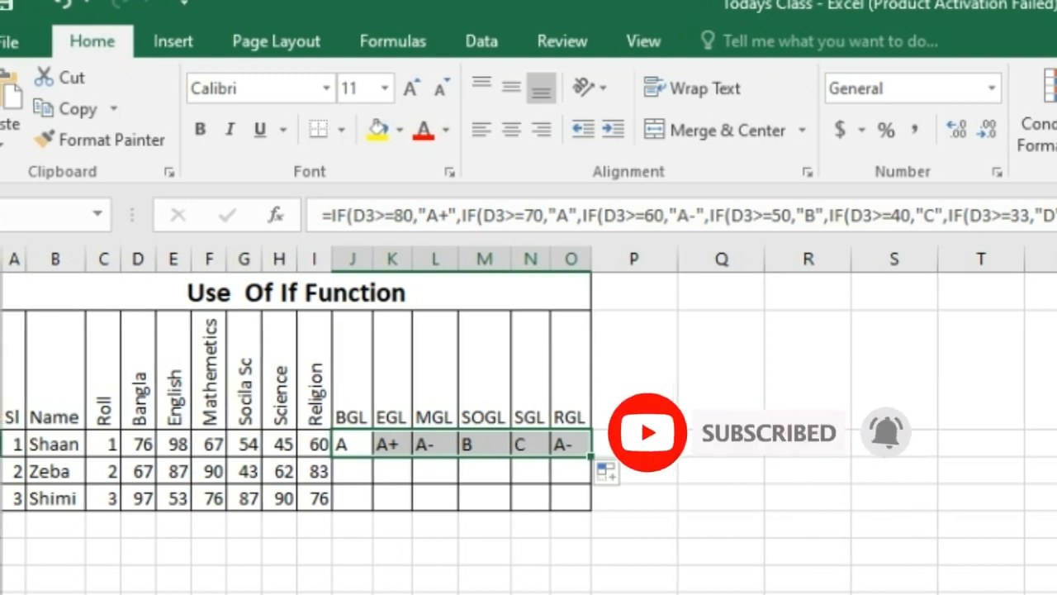
click(352, 444)
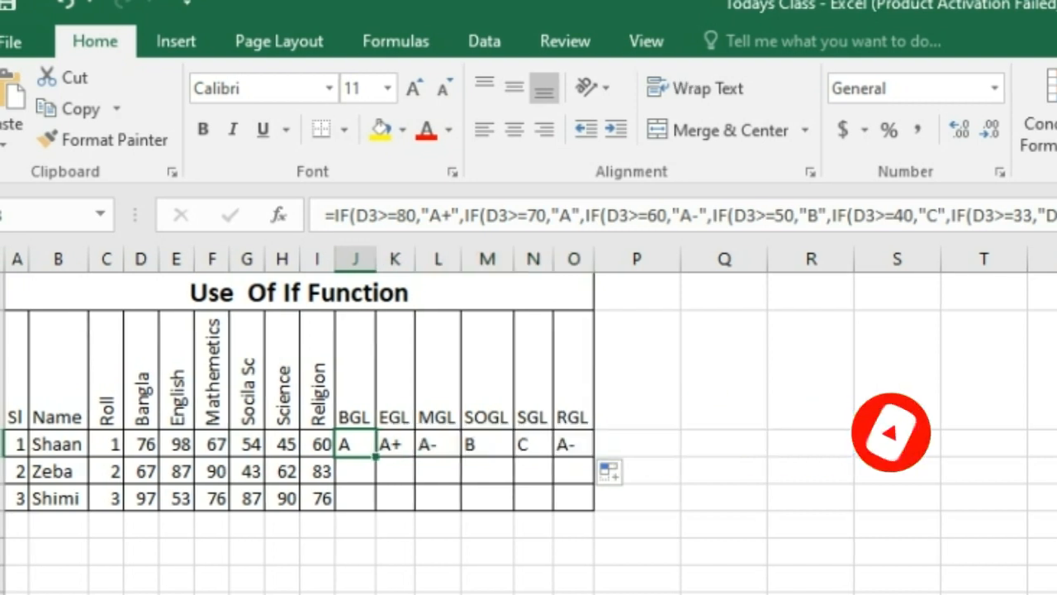
drag(372, 457, 372, 500)
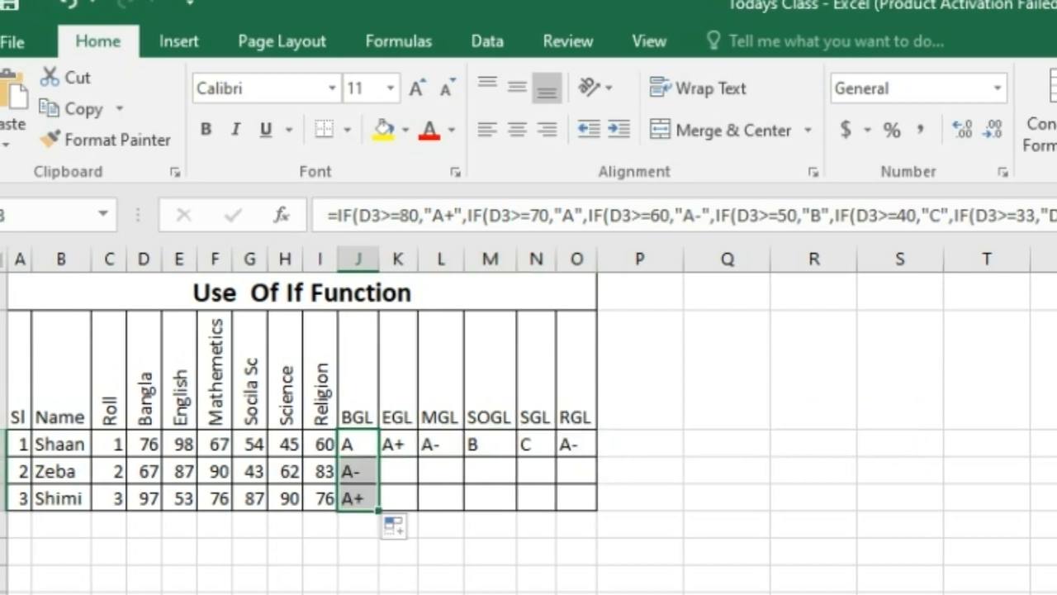
- Fill the BGL formulas in J4 and J5 across their rows to the RGL column
click(355, 472)
drag(379, 484, 588, 473)
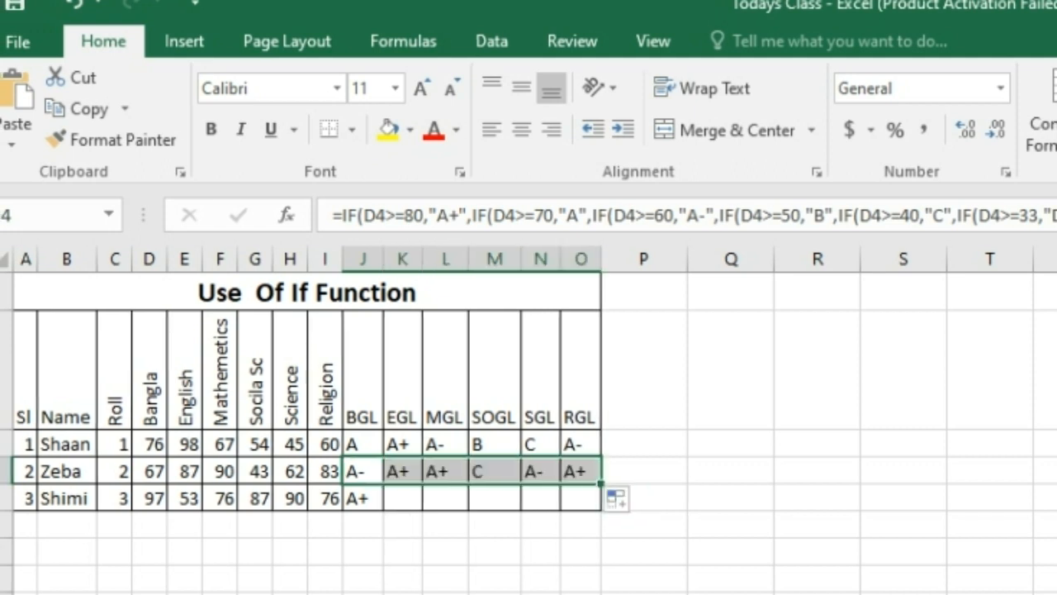
click(362, 499)
drag(383, 510, 588, 501)
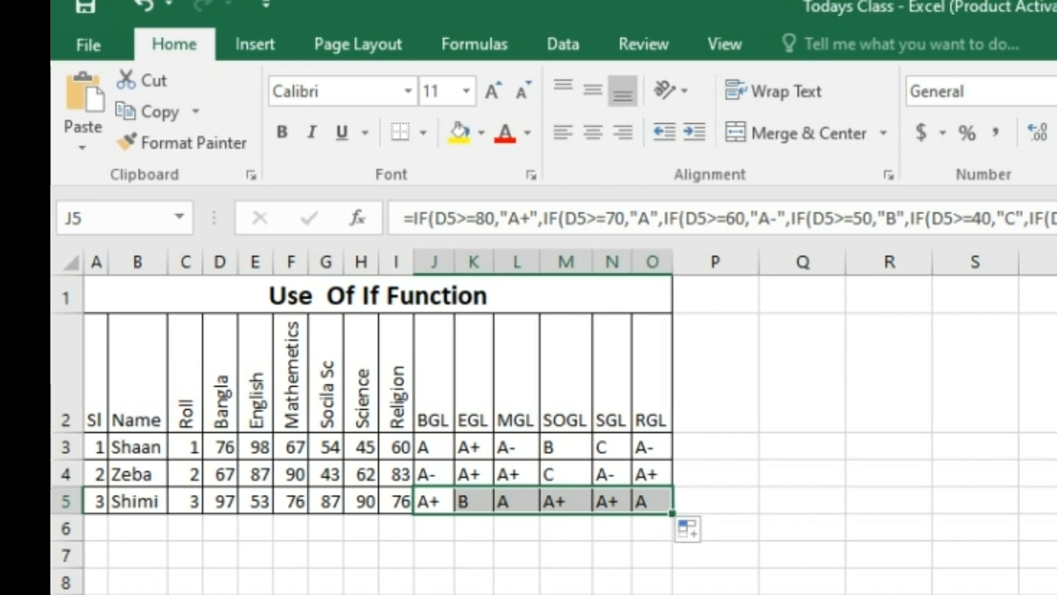
- Start an IF formula in J16, the first BGP cell of the second table, returning 5 when D16="A+"
scroll(528, 413, down, 3)
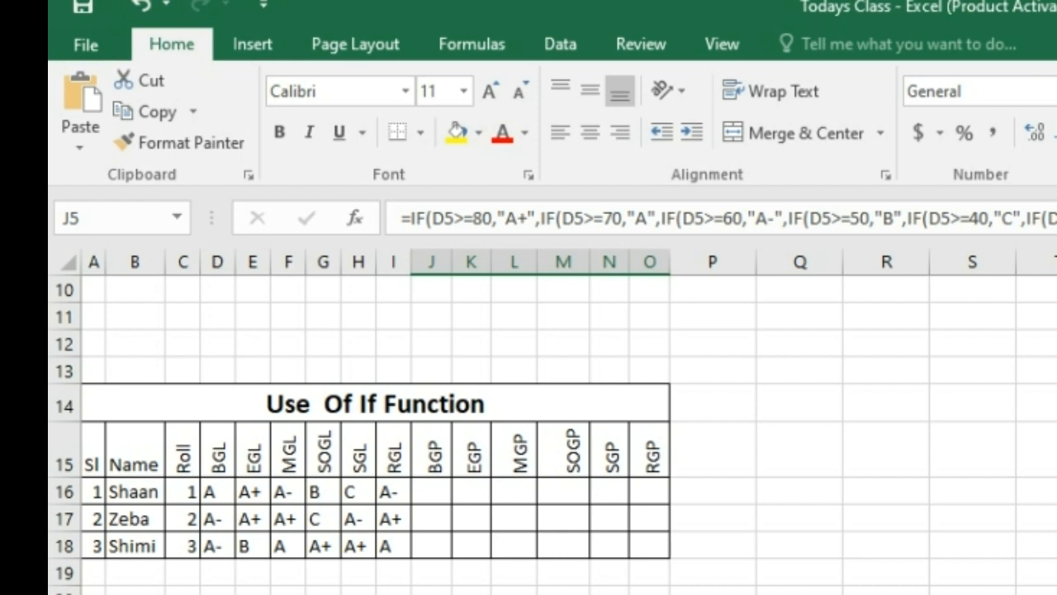
click(432, 491)
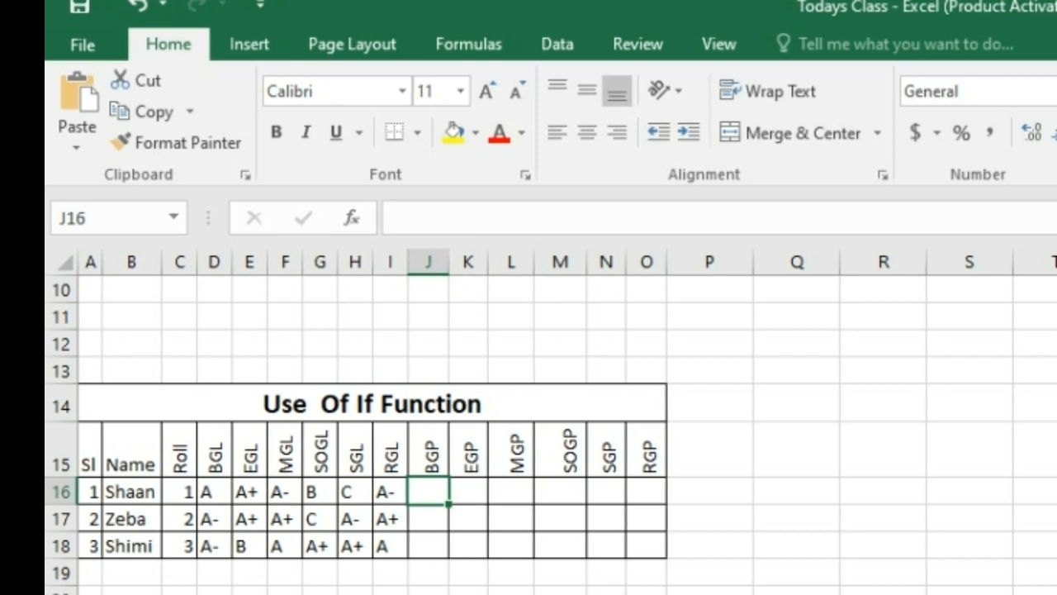
text(=)
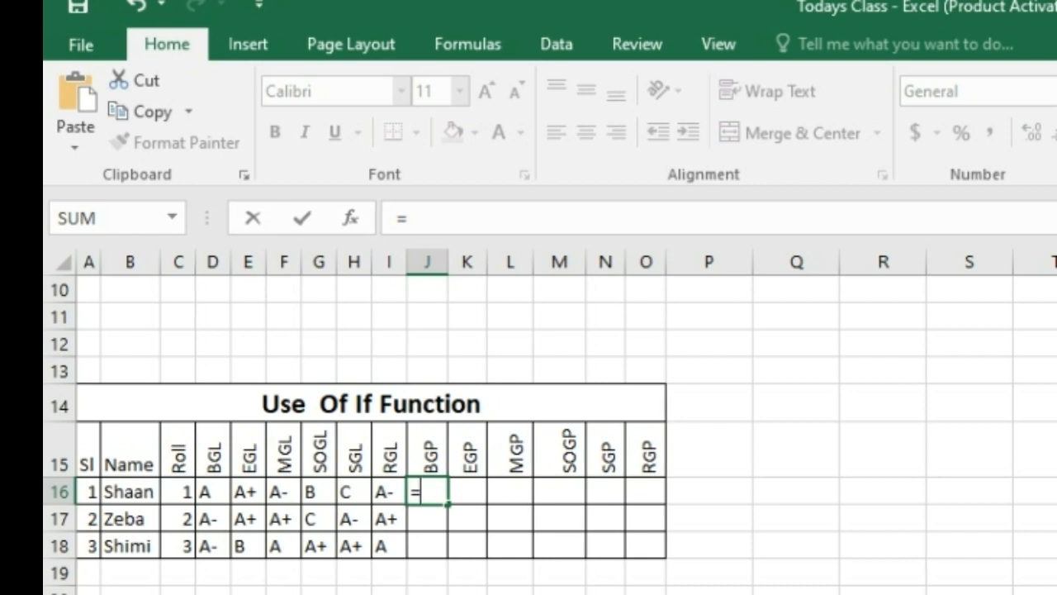
text(IF()
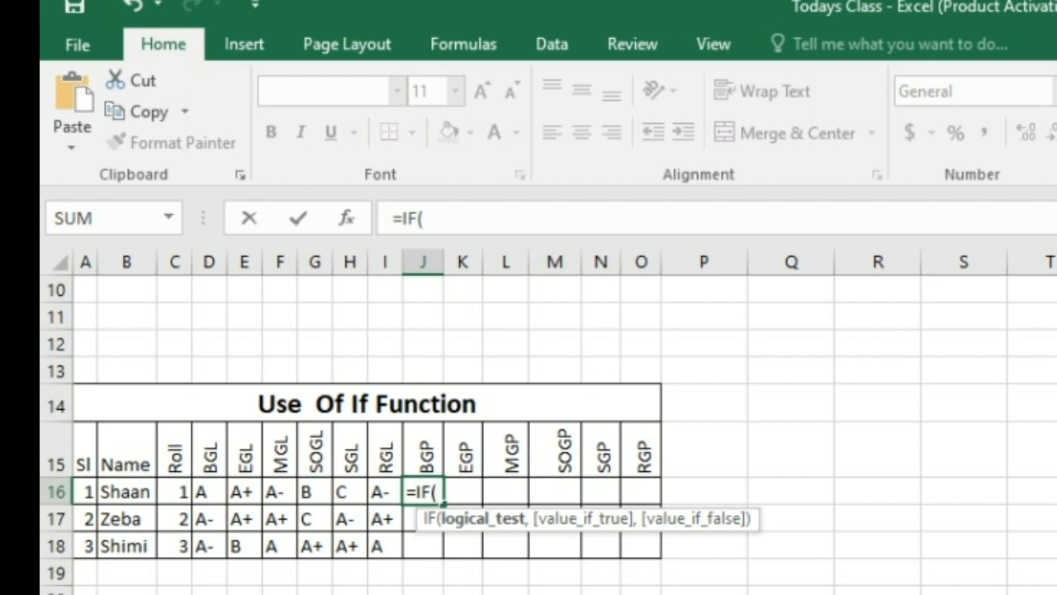
click(208, 492)
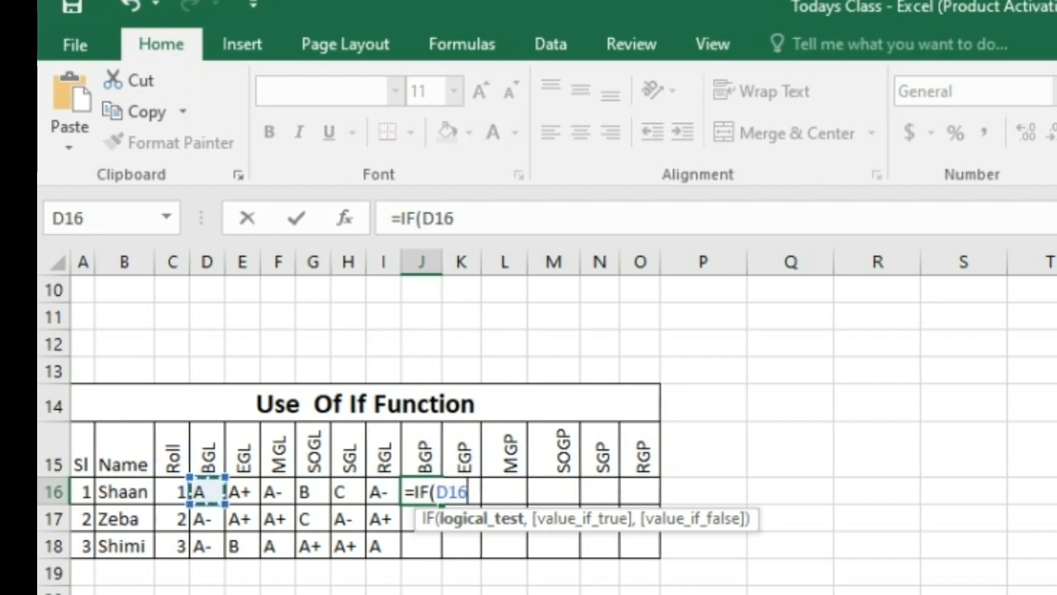
text(=)
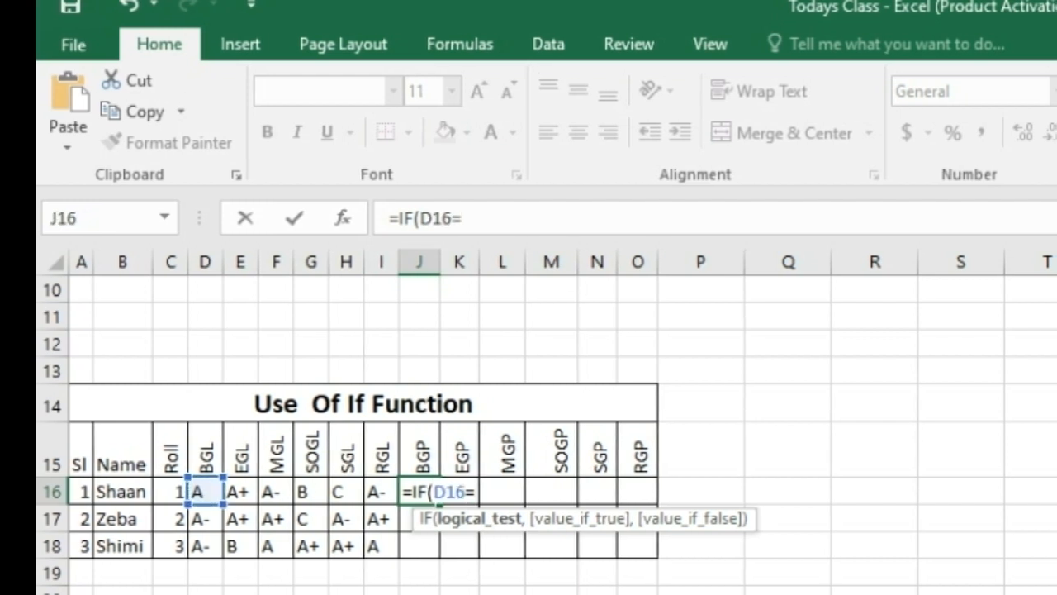
text('A)
key(BackSpace)
text(")
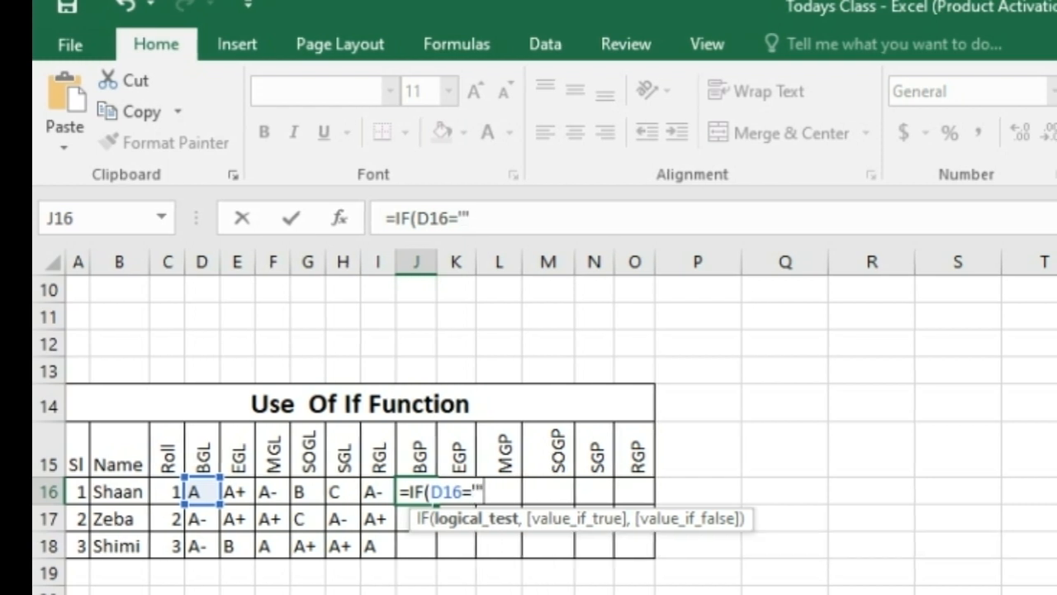
key(BackSpace)
key(BackSpace)
text("A+)
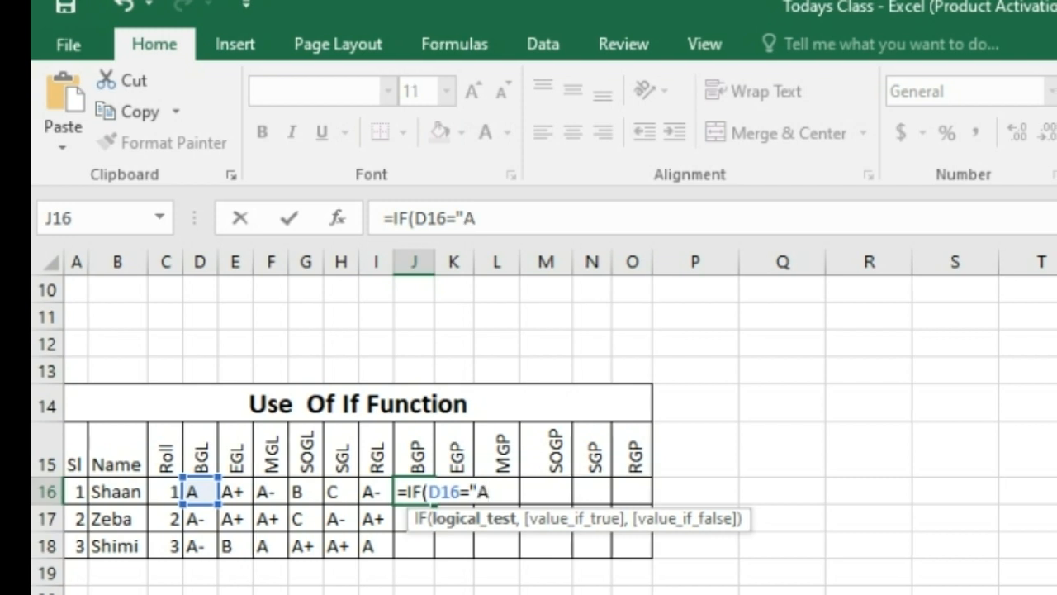
text(")
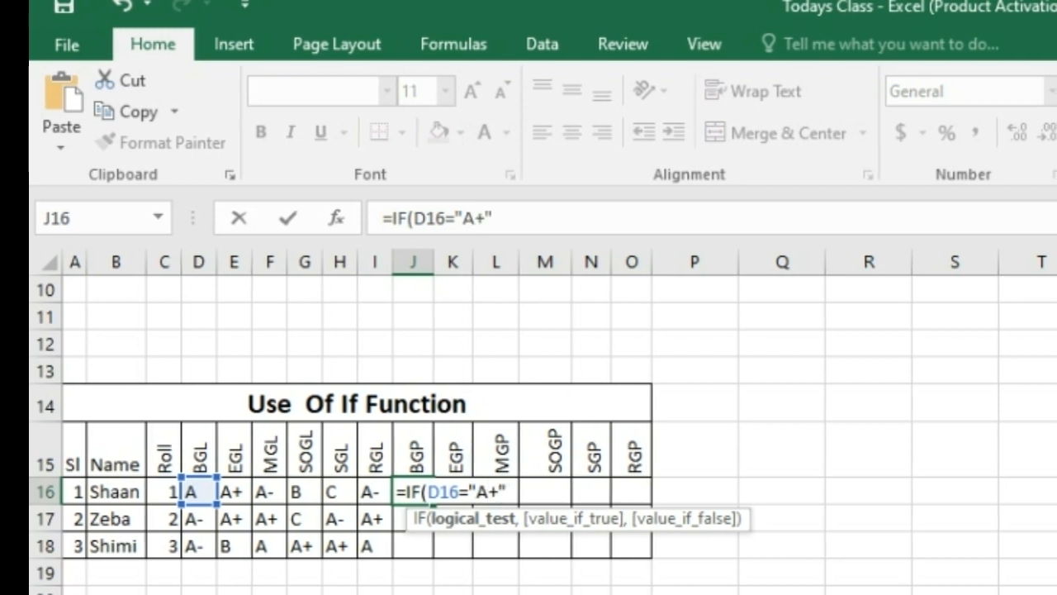
text(,5,)
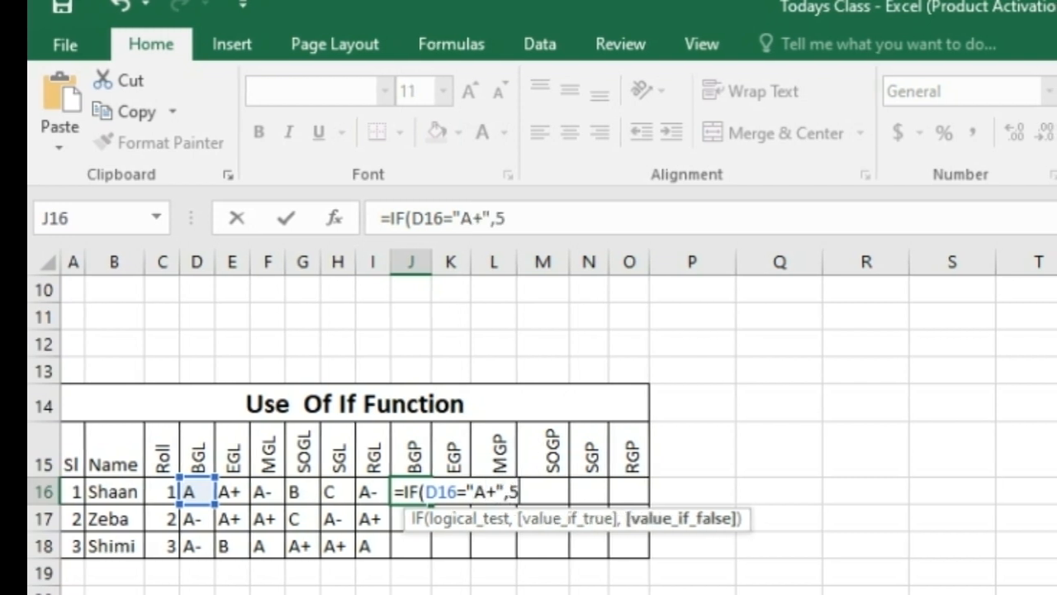
- Nest a second IF as the false value in J16, returning 4 when D16="A"
text(IF)
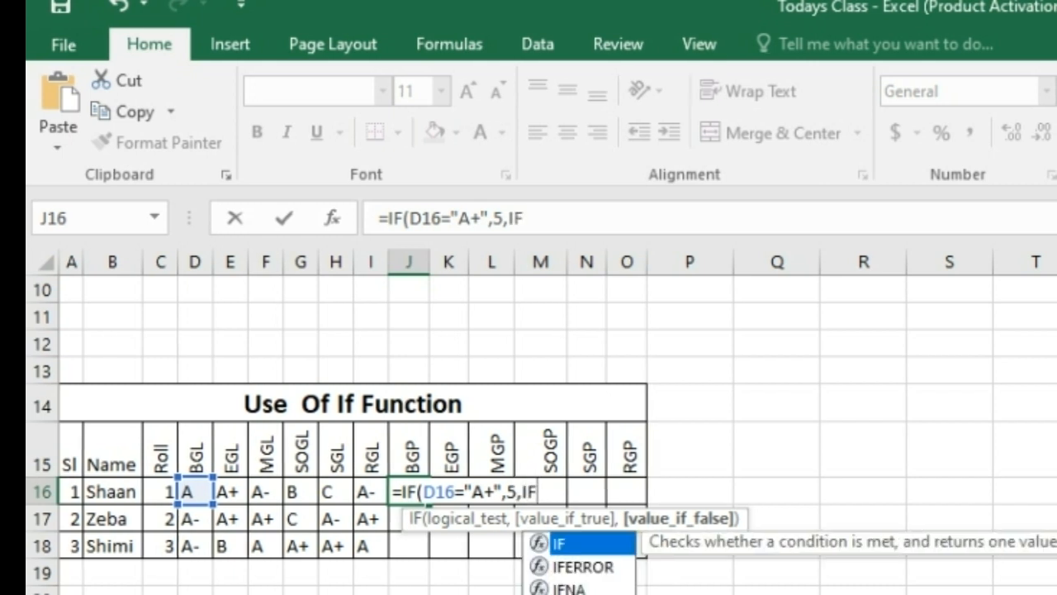
text(()
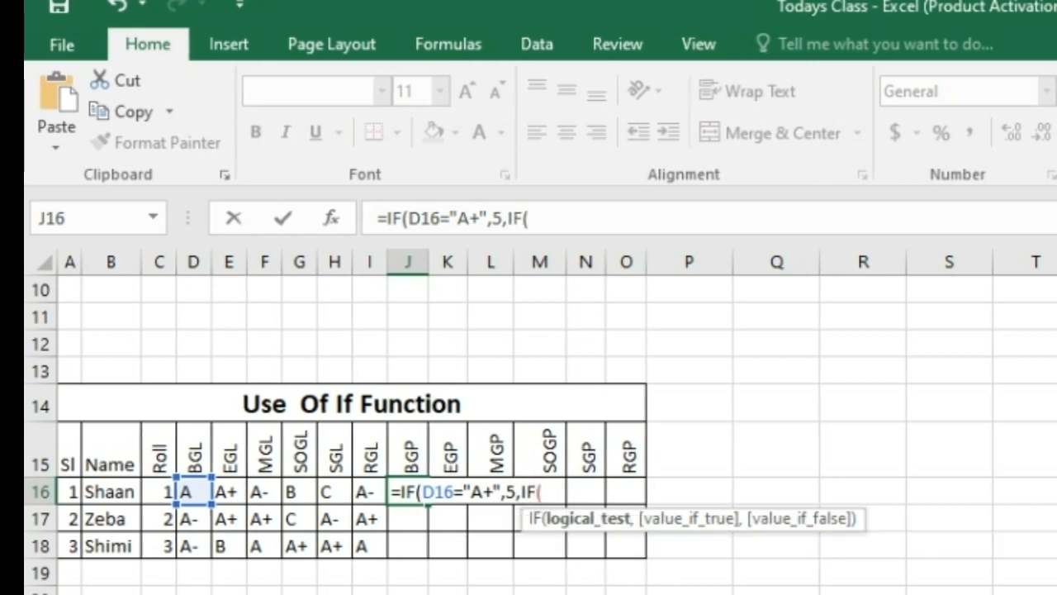
click(193, 491)
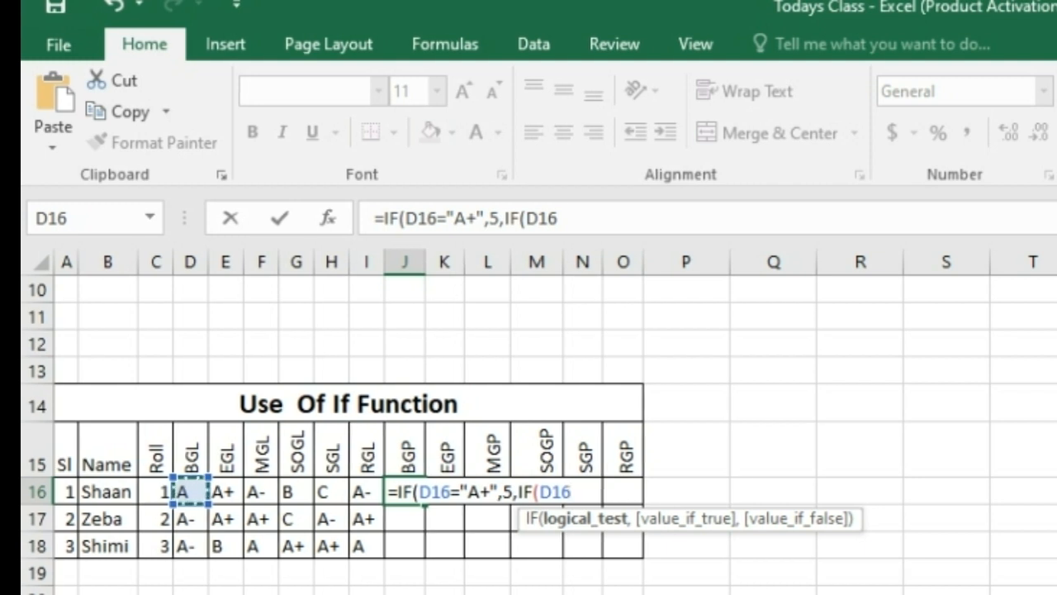
text(=)
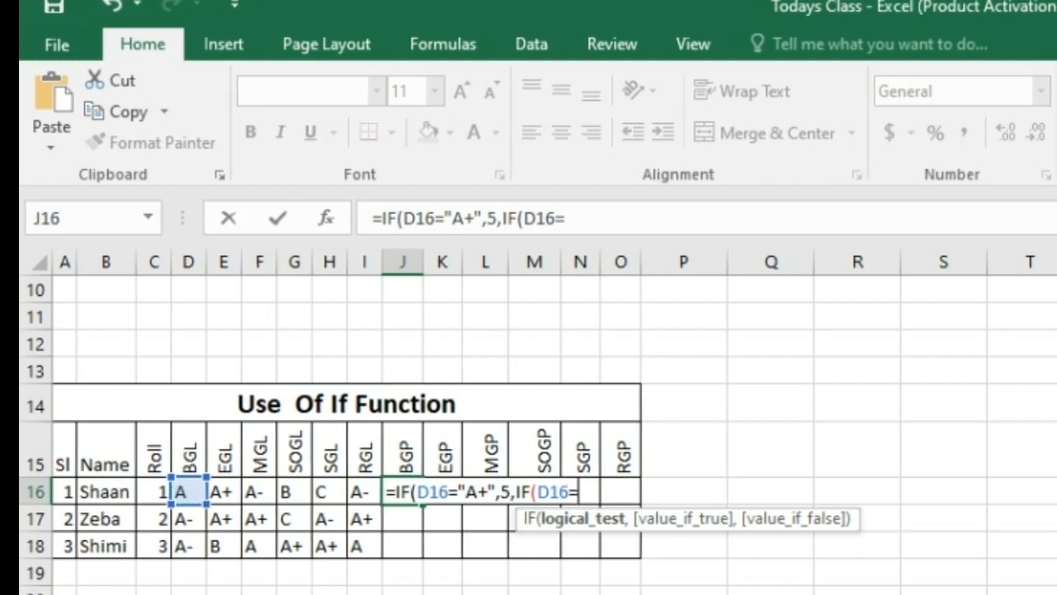
text("A)
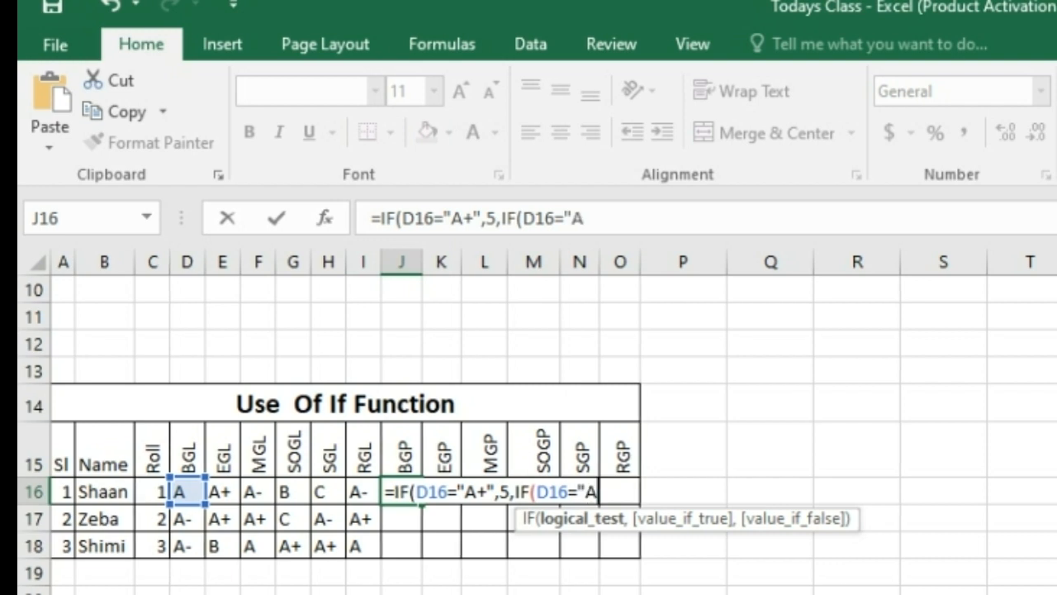
text(")
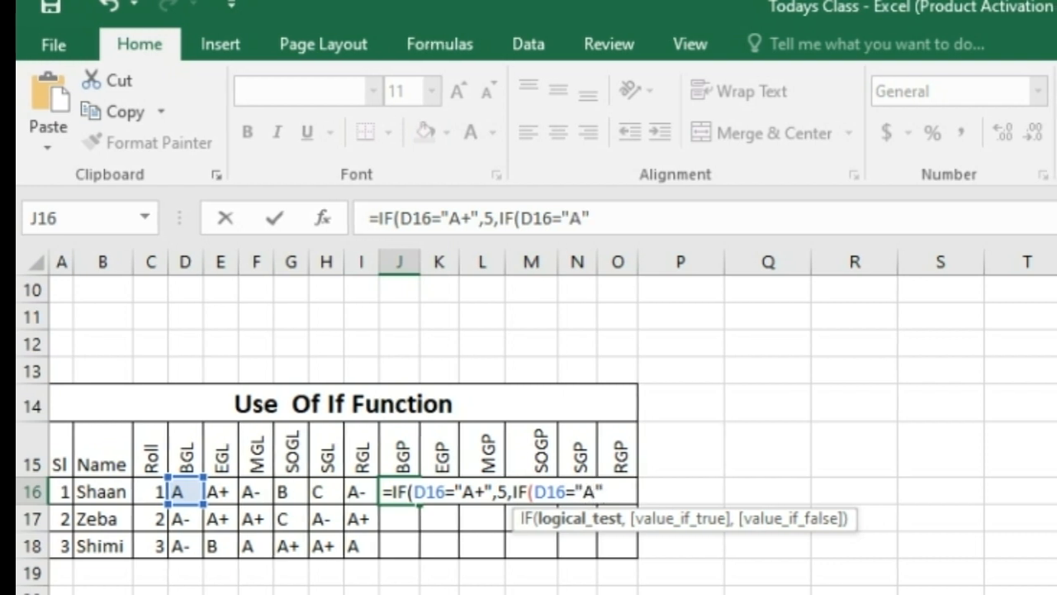
text(,4)
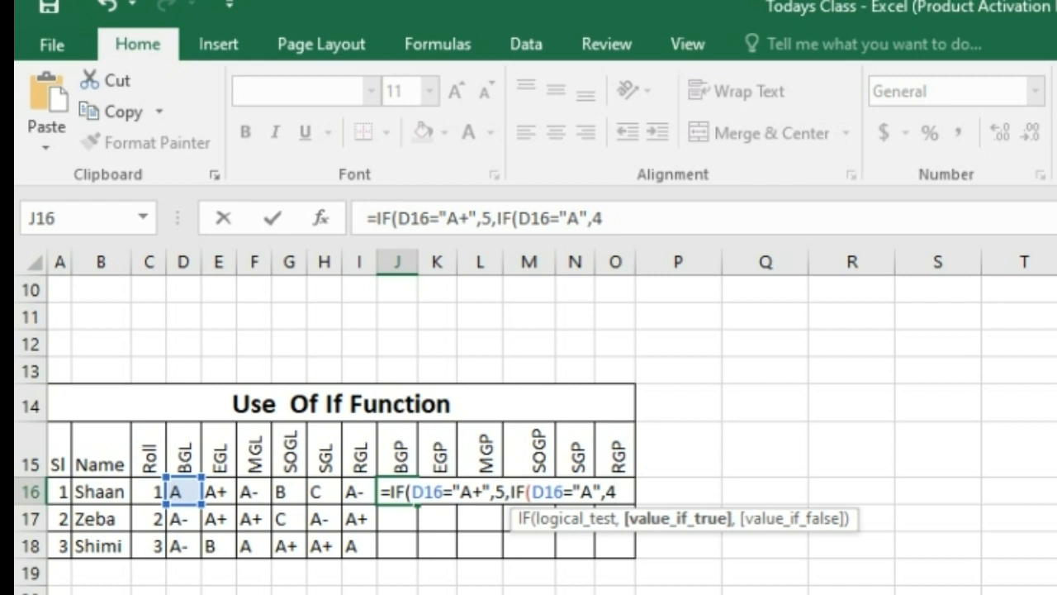
text(,)
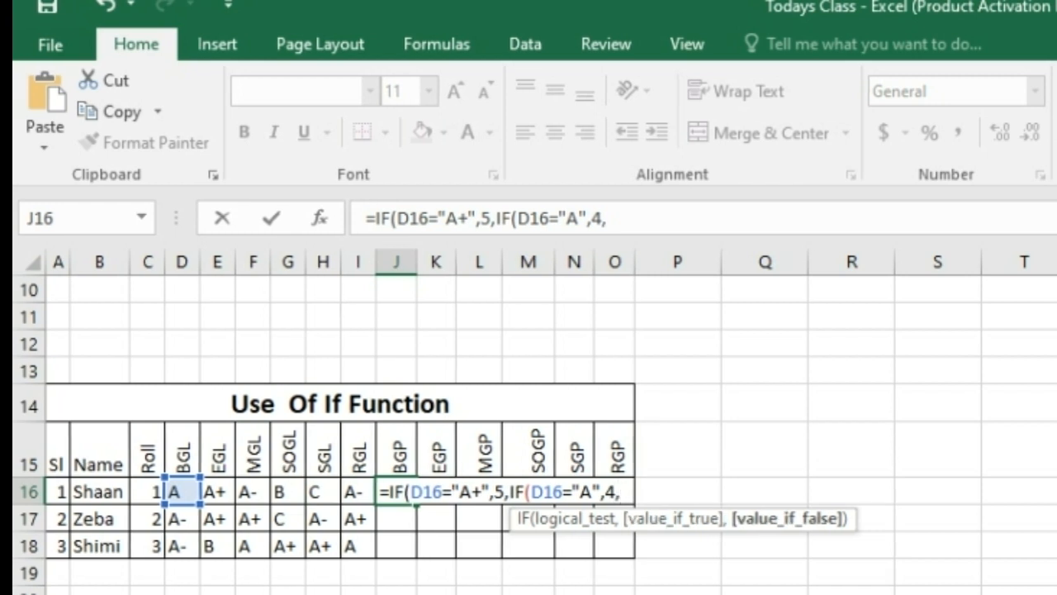
- Nest a third IF as the next false value in J16, returning 3.5 when D16="A-"
text(IF)
key(Return)
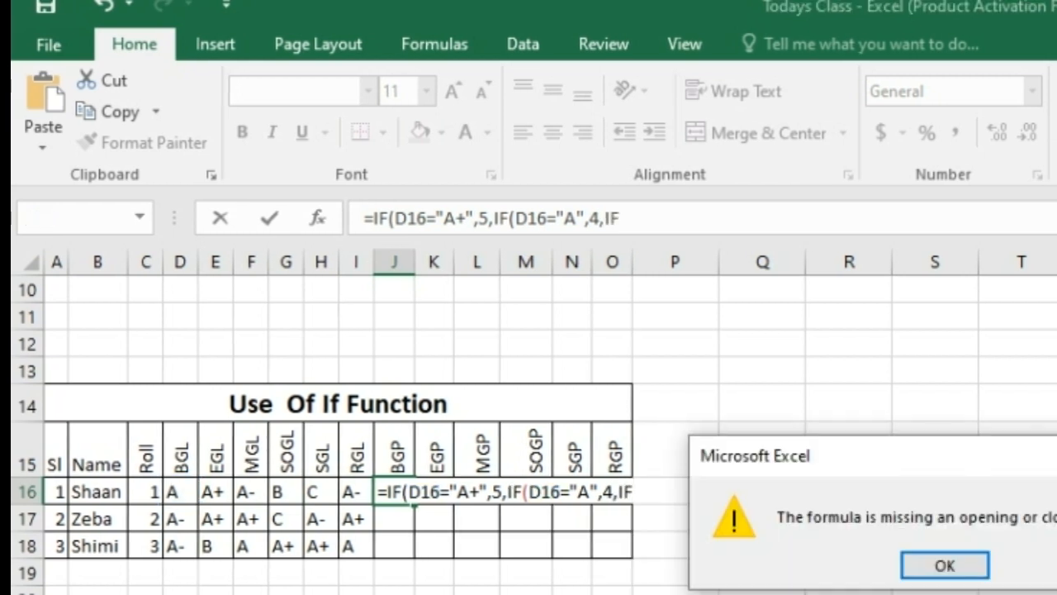
key(Return)
key(Right)
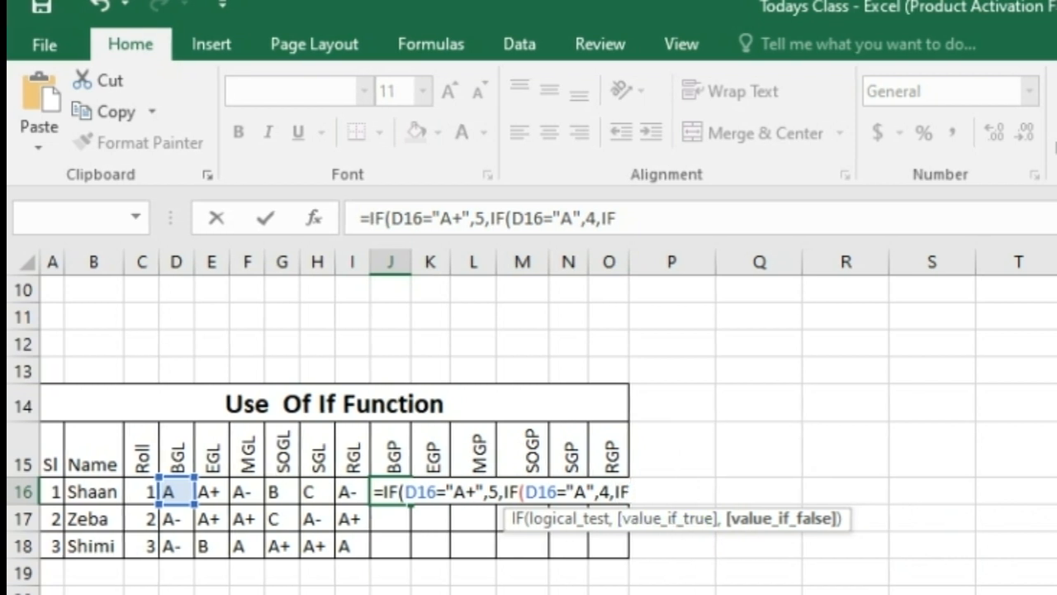
text(()
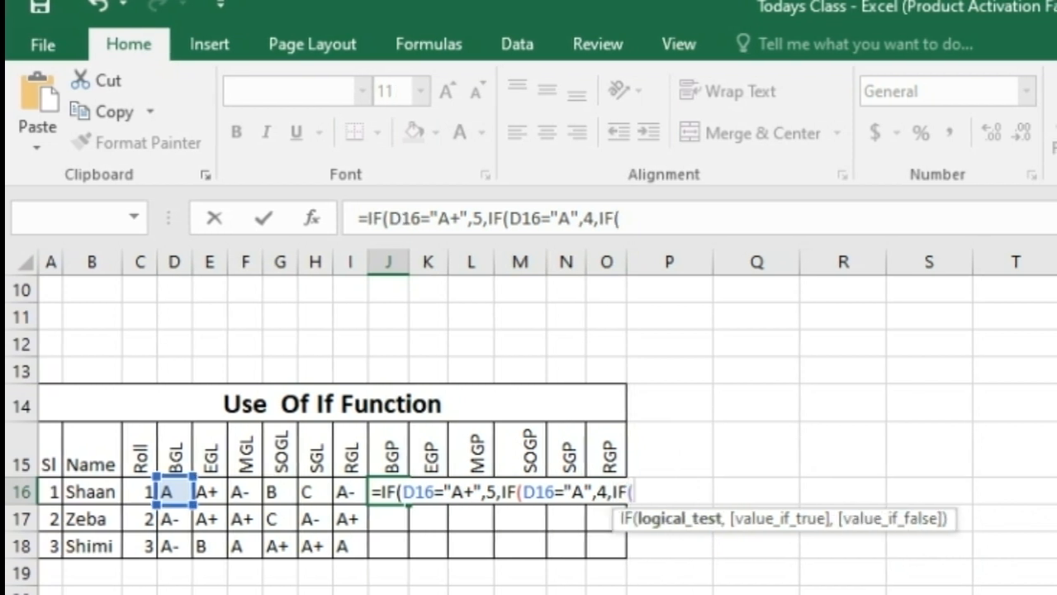
click(175, 491)
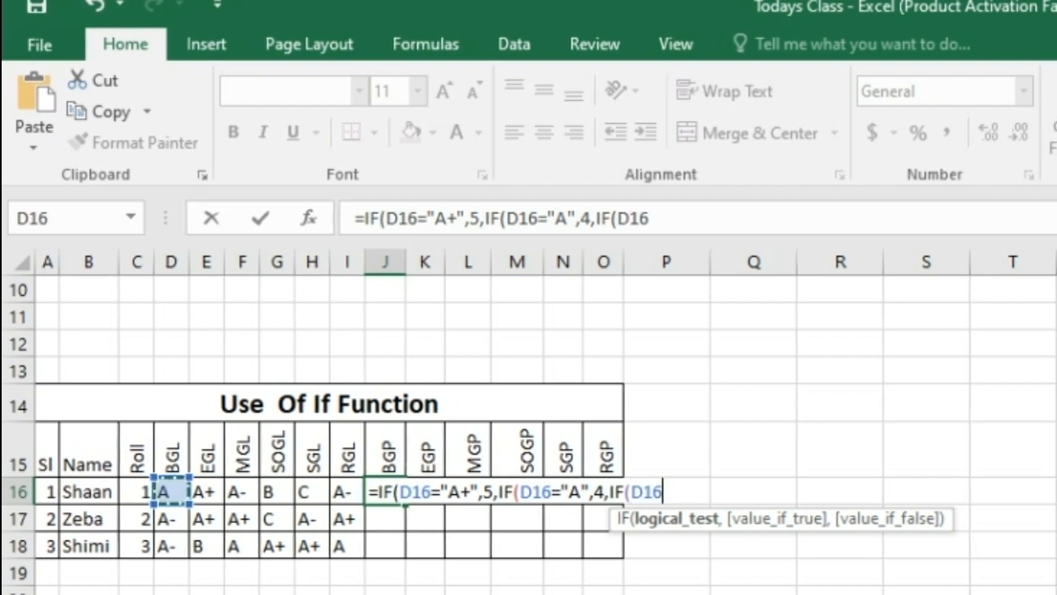
text(=")
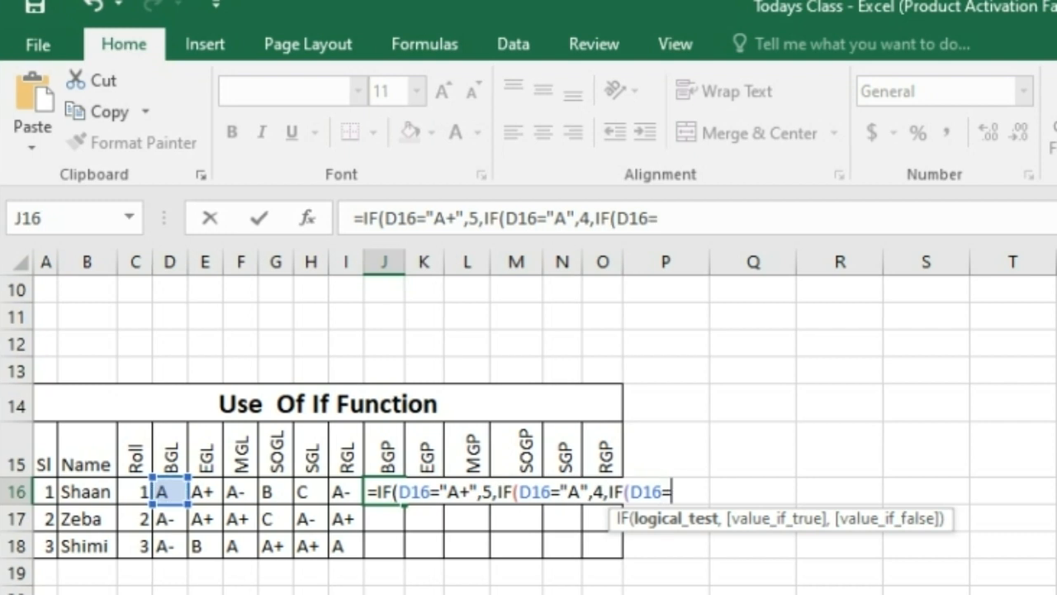
text(A-")
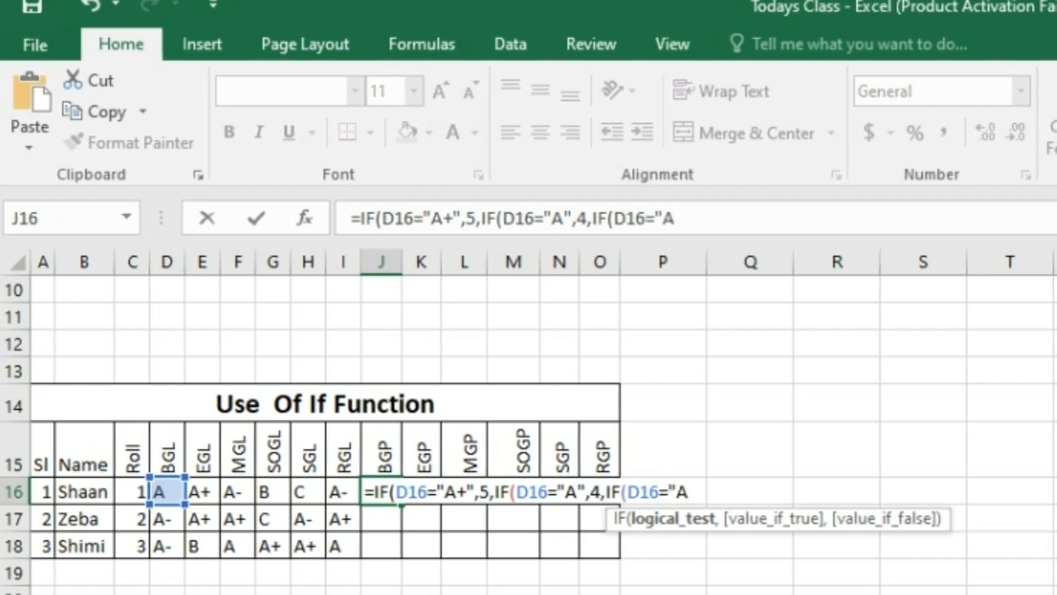
text(,)
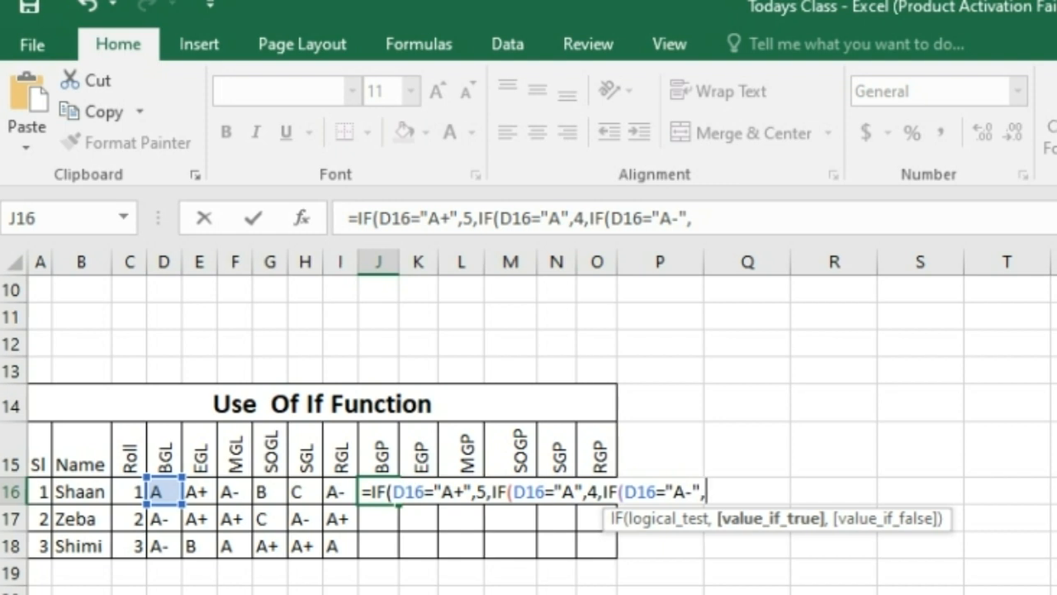
text(3.5)
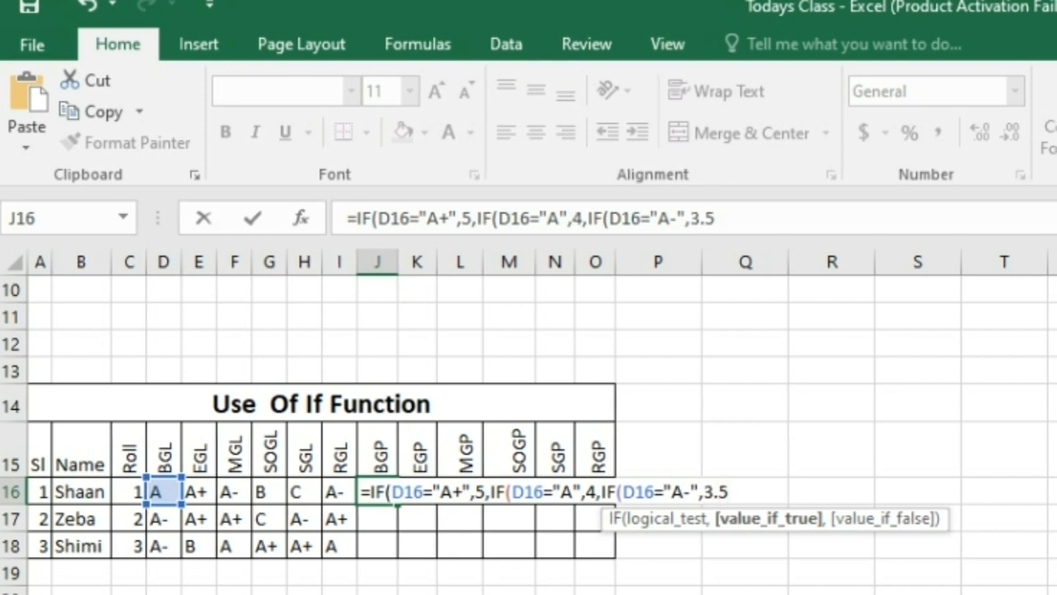
- Nest a fourth IF as the next false value in J16, returning 3 when D16="B"
text(,IF()
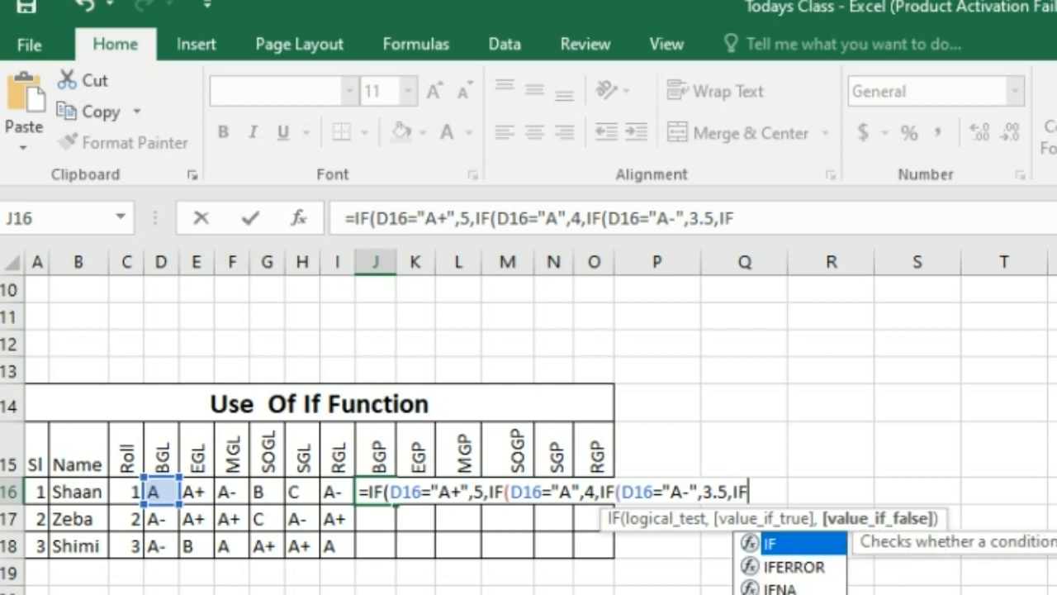
click(160, 492)
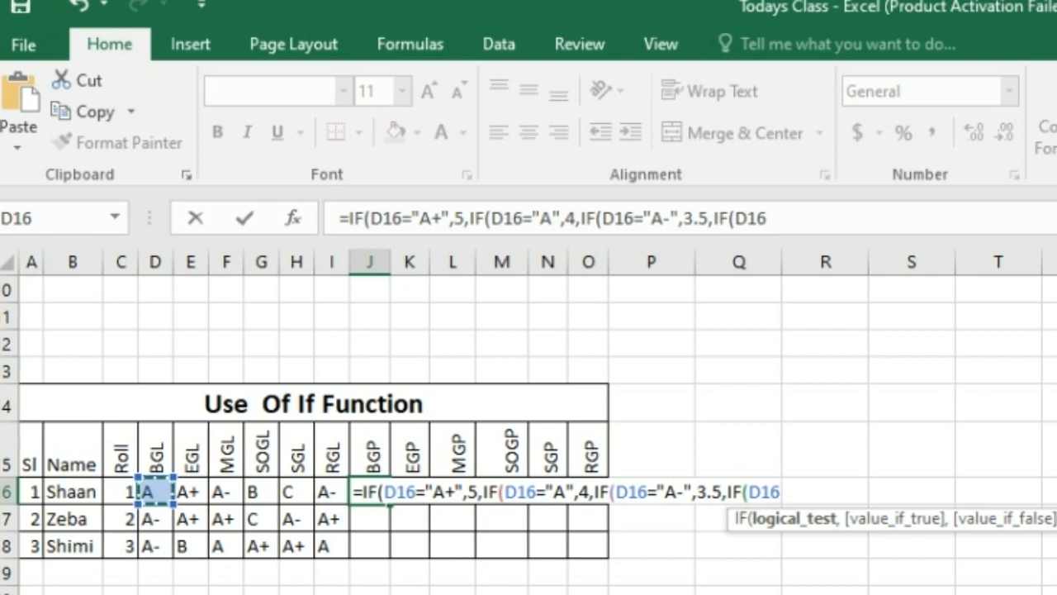
text(=)
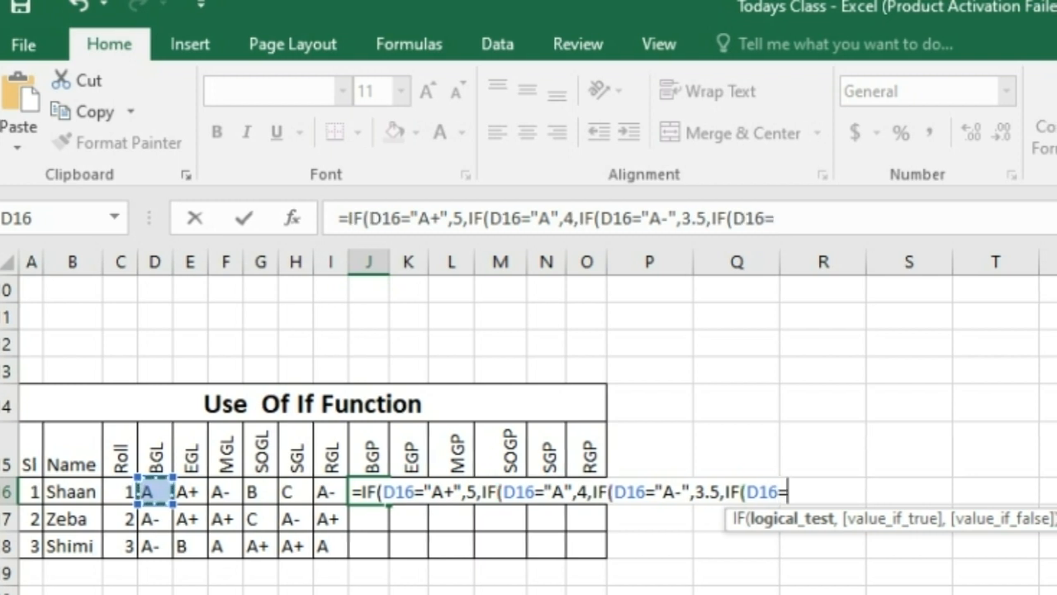
text(")
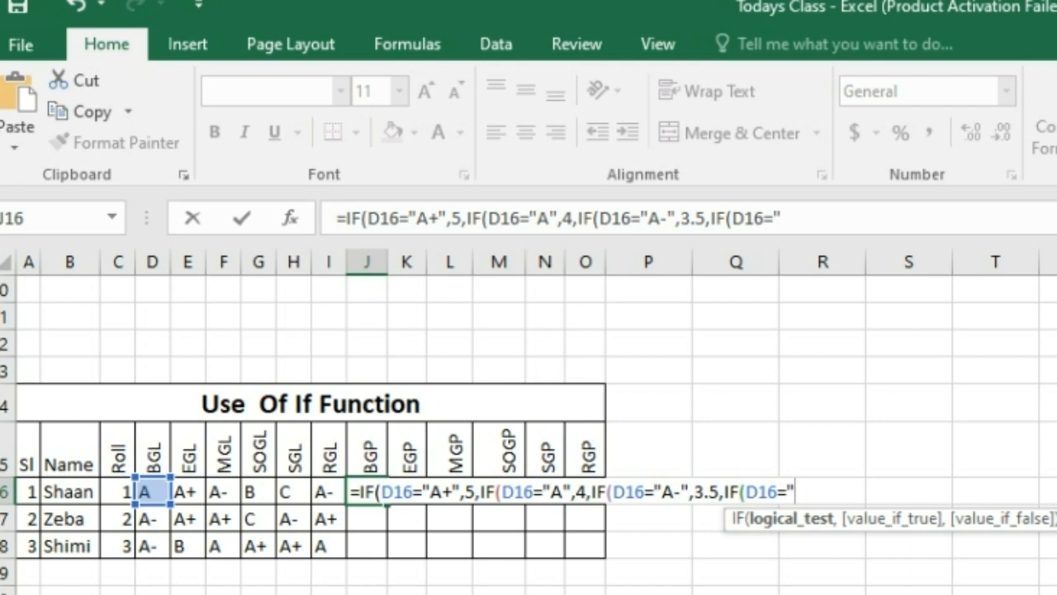
text(B")
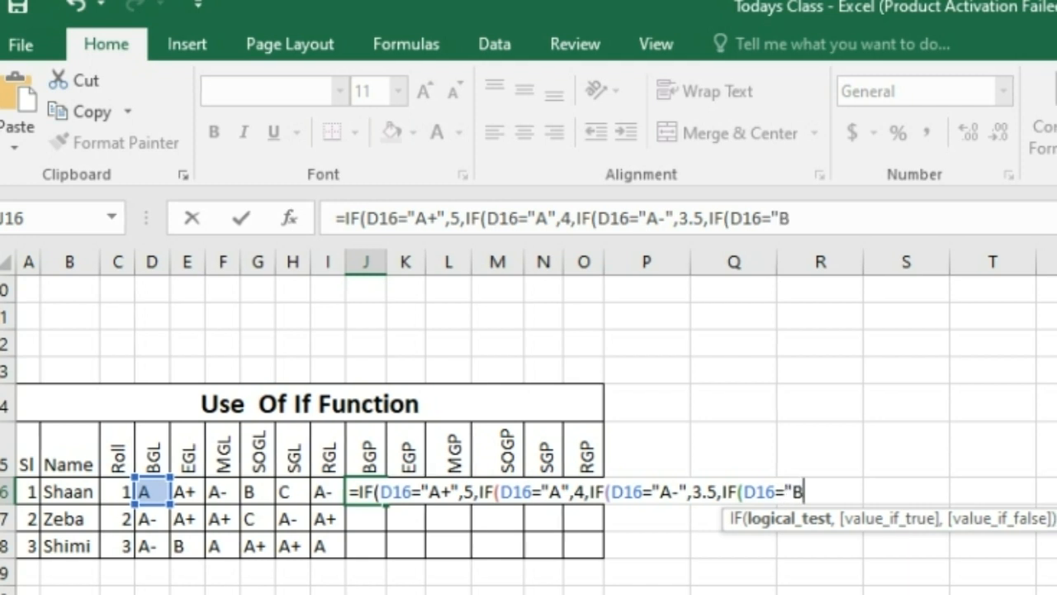
text(,3,)
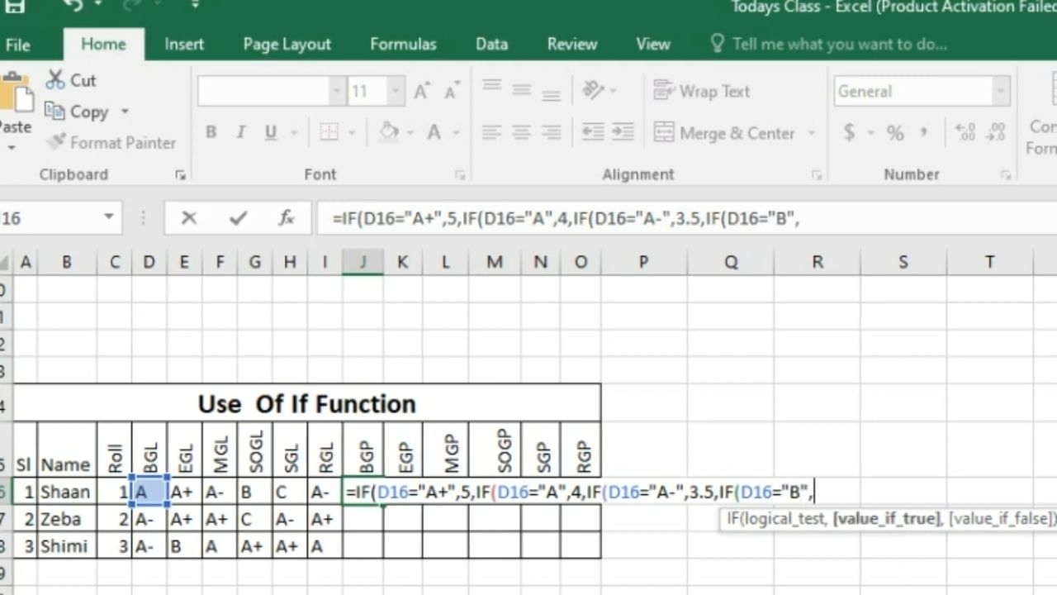
- Nest a fifth IF as the next false value in J16, returning 2 for the grade "C"
text(U)
key(BackSpace)
text(IF()
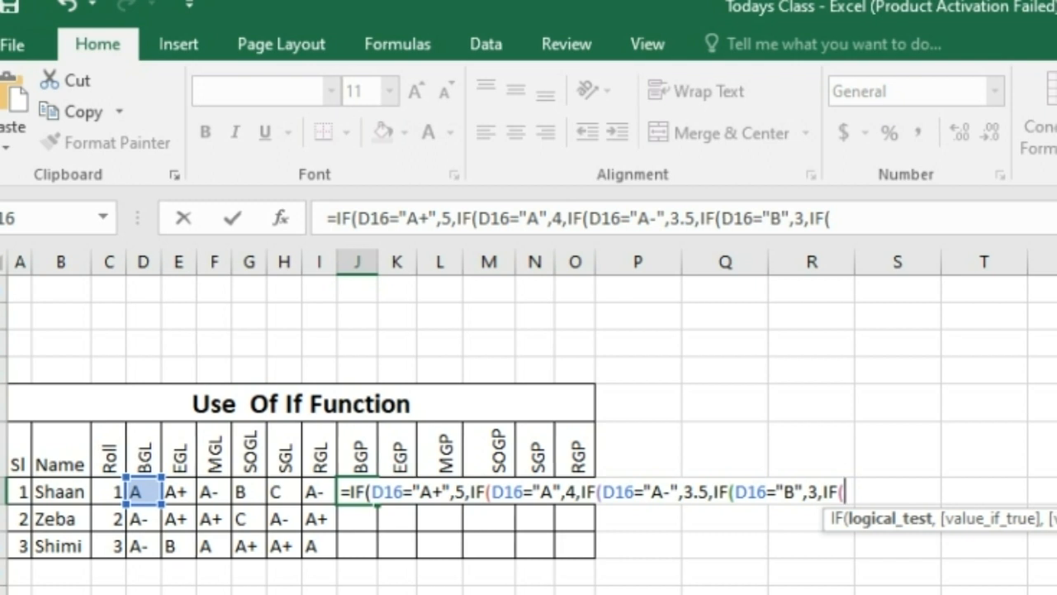
text(=)
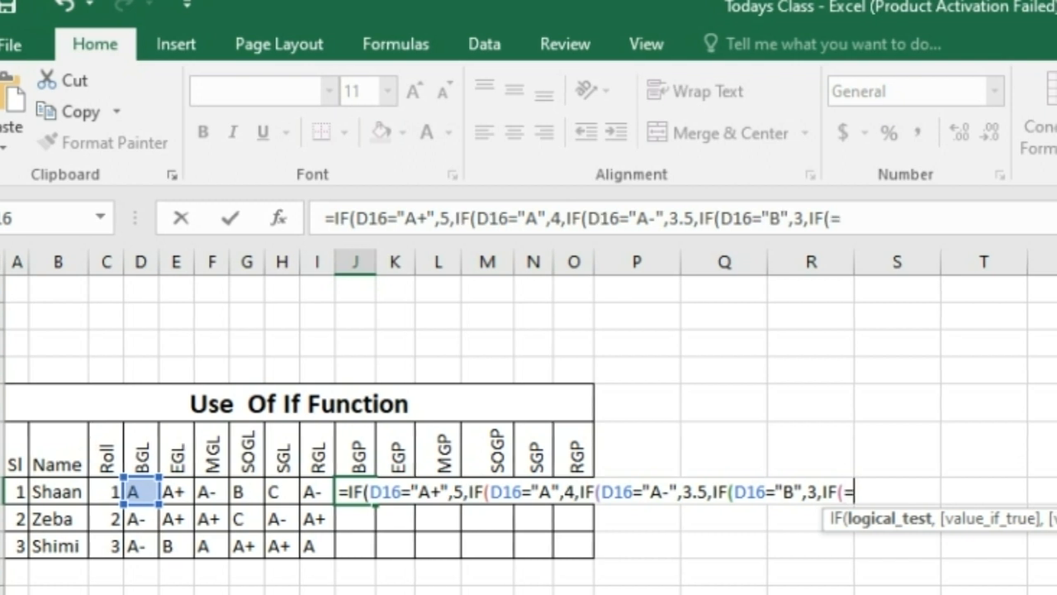
text("C")
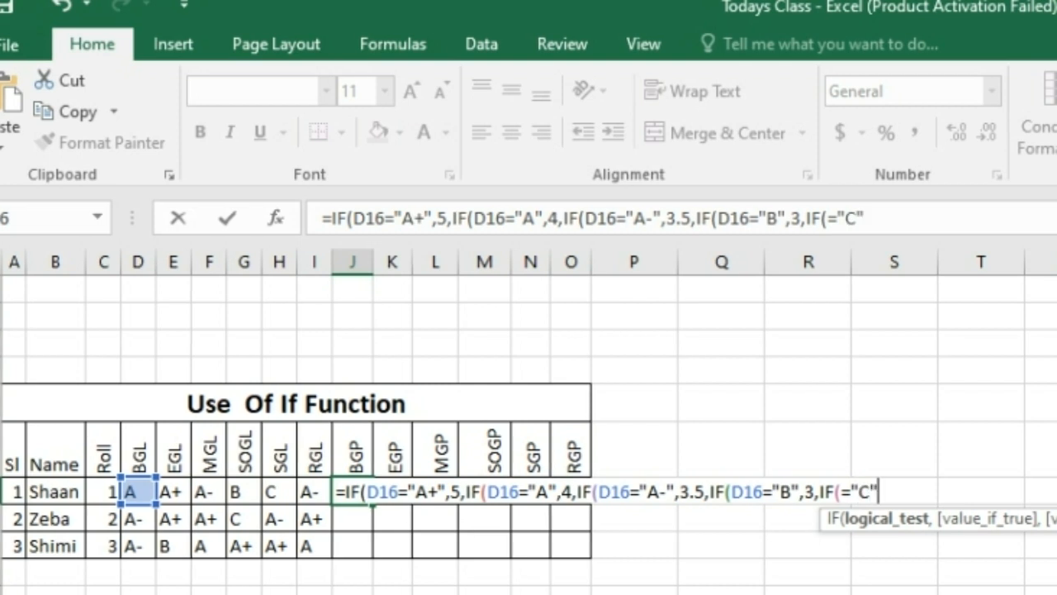
text(,2)
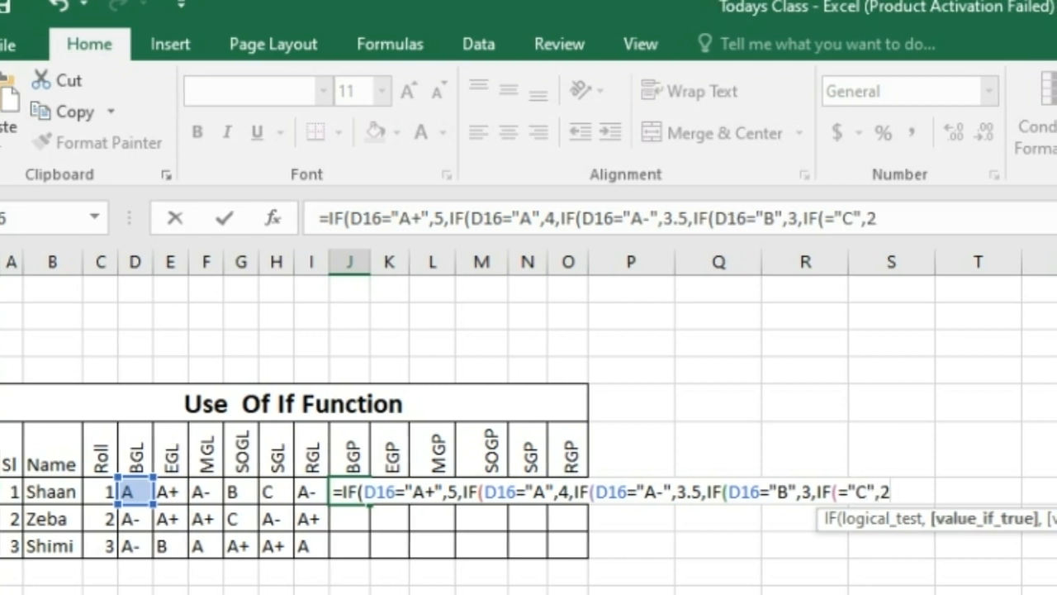
- Nest a sixth IF as the next false value in J16, returning 1 when D16="D"
text(,IF)
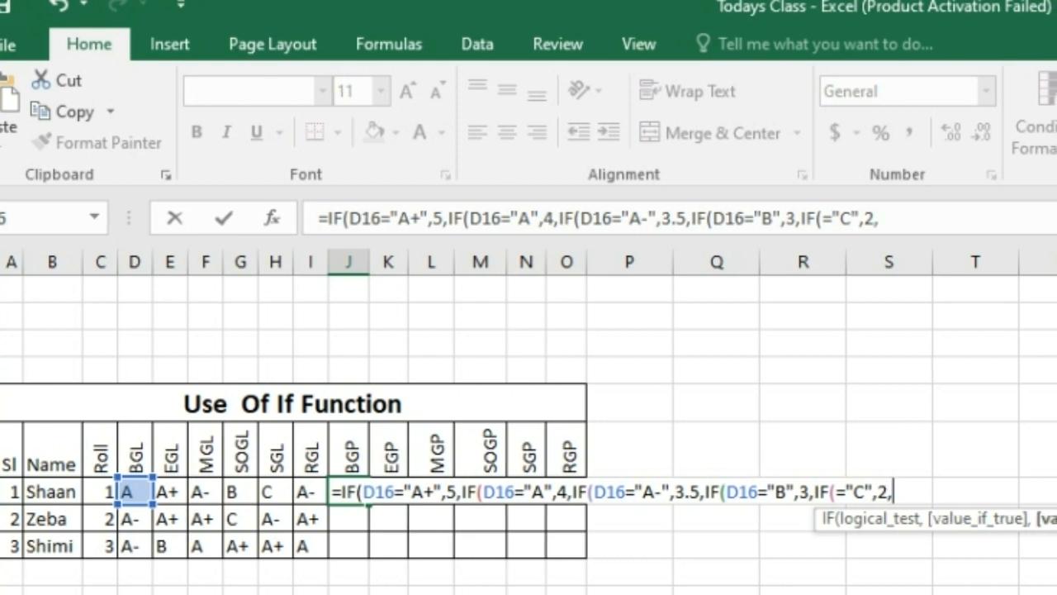
text(()
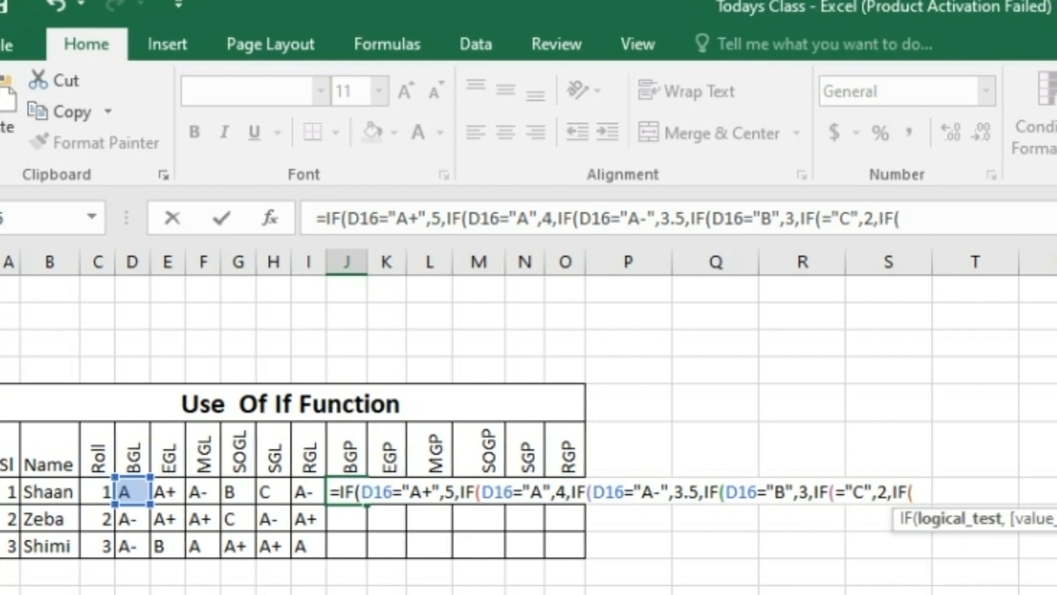
click(132, 492)
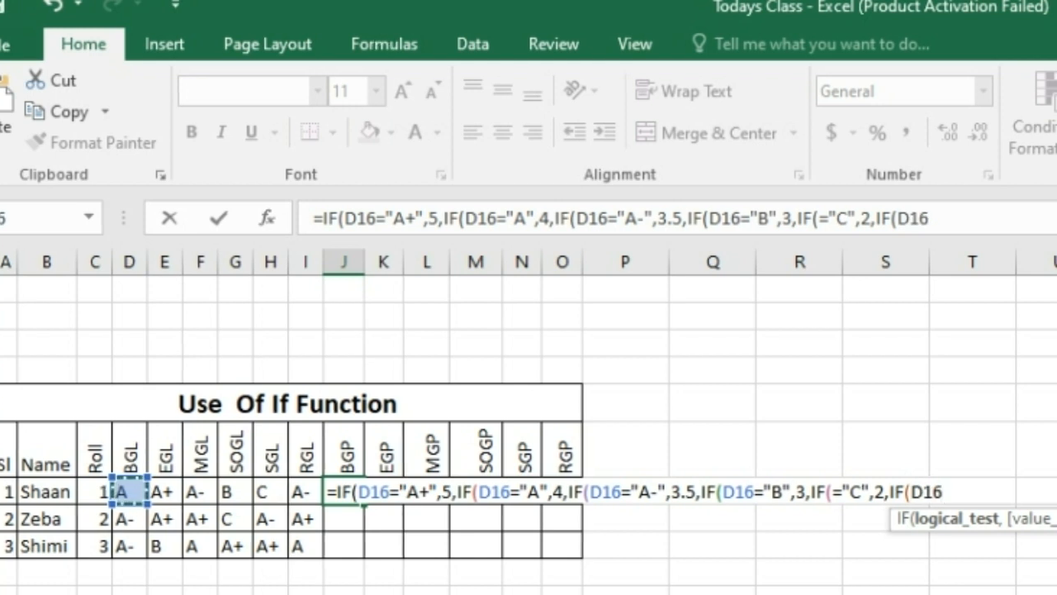
text(+)
key(BackSpace)
text(=)
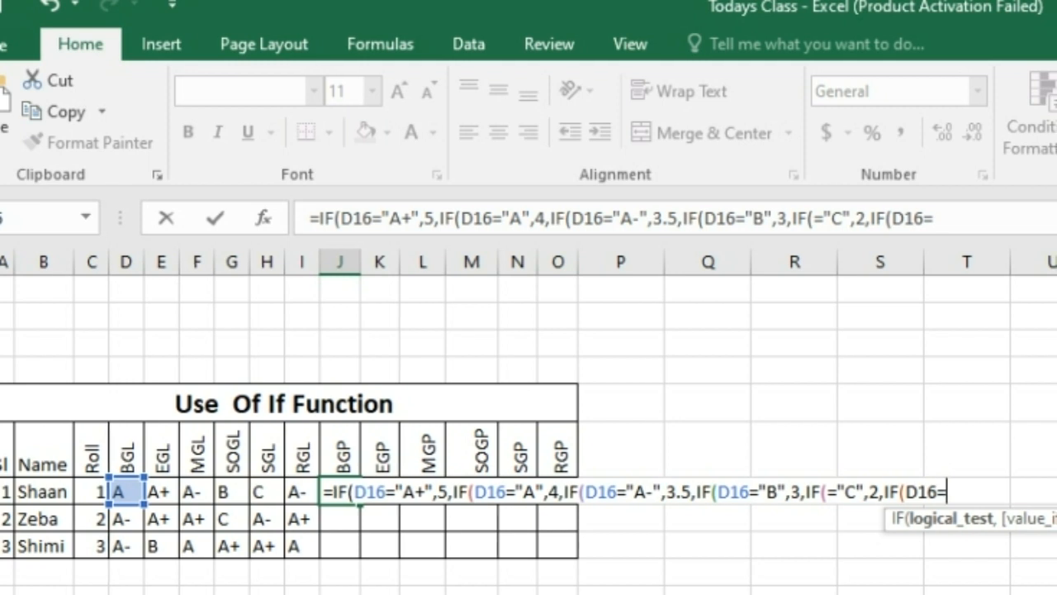
text("D")
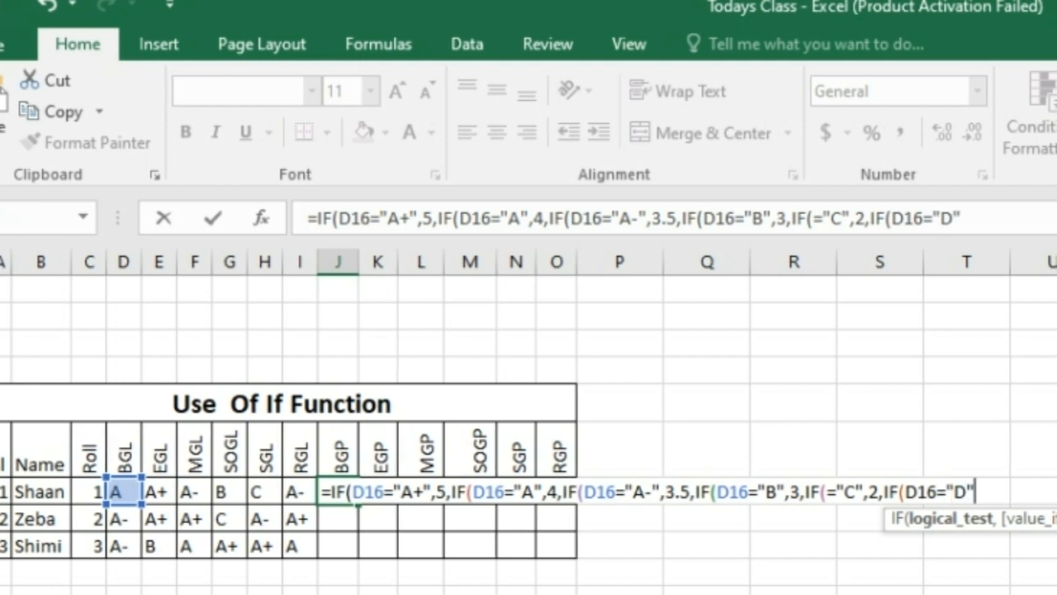
text(,)
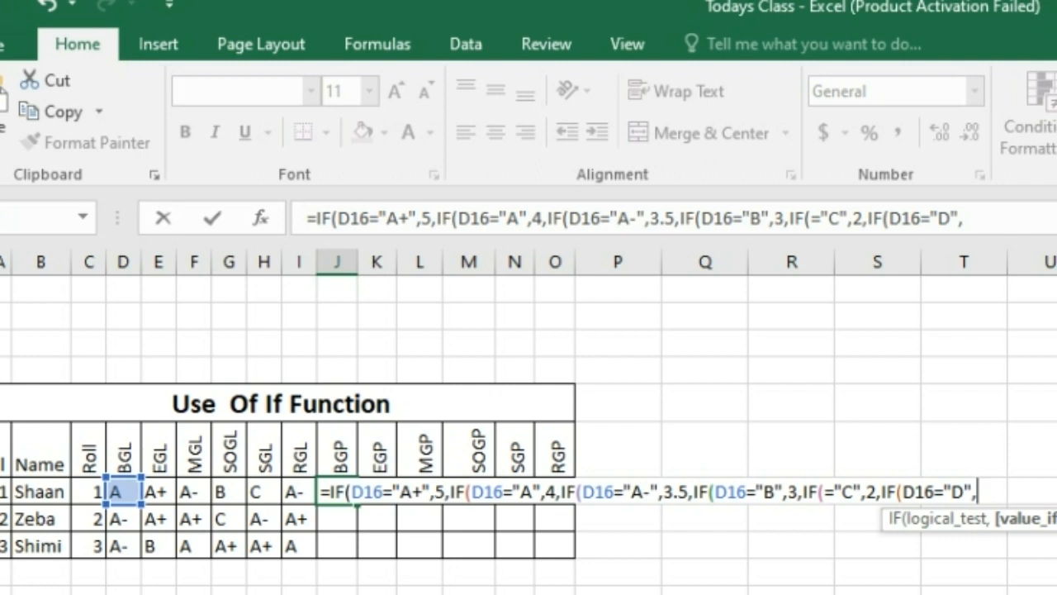
text(1,)
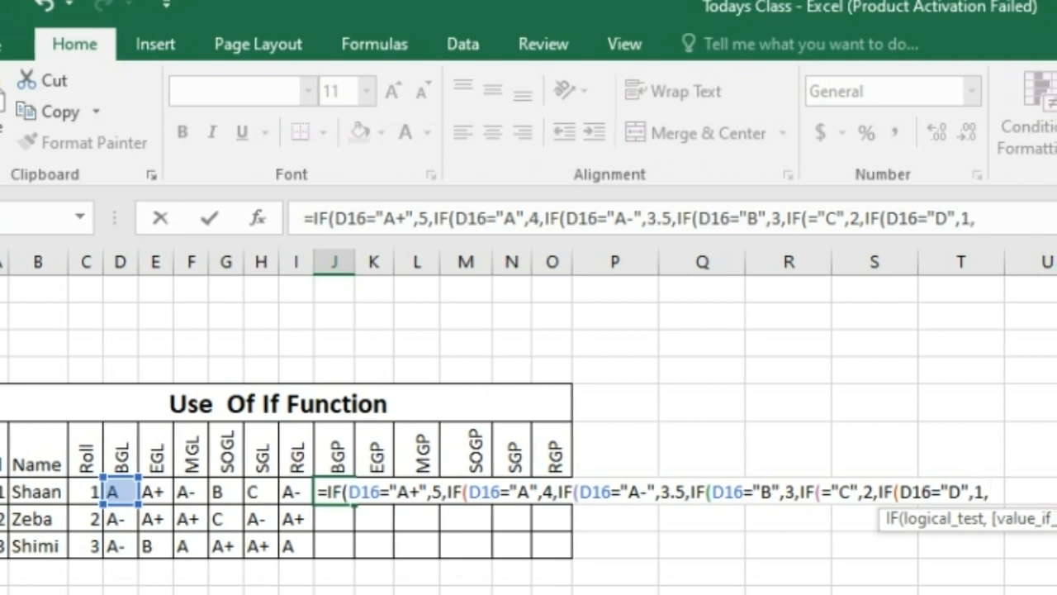
- Complete the J16 formula with 0 as the final false value, all brackets closed and the missing D16 reference added to the "C" test
text(0)
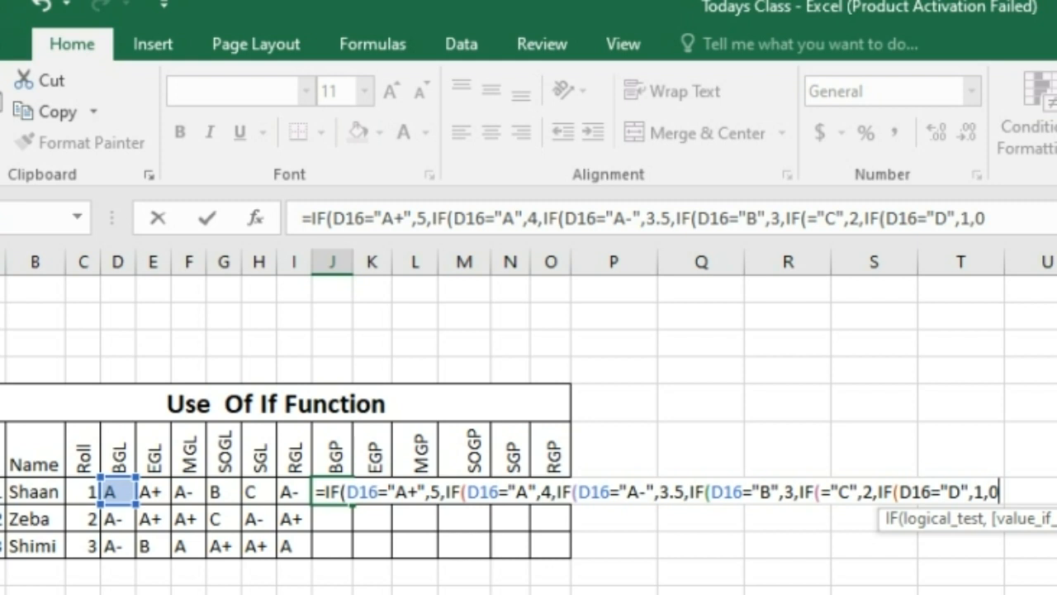
text())))))
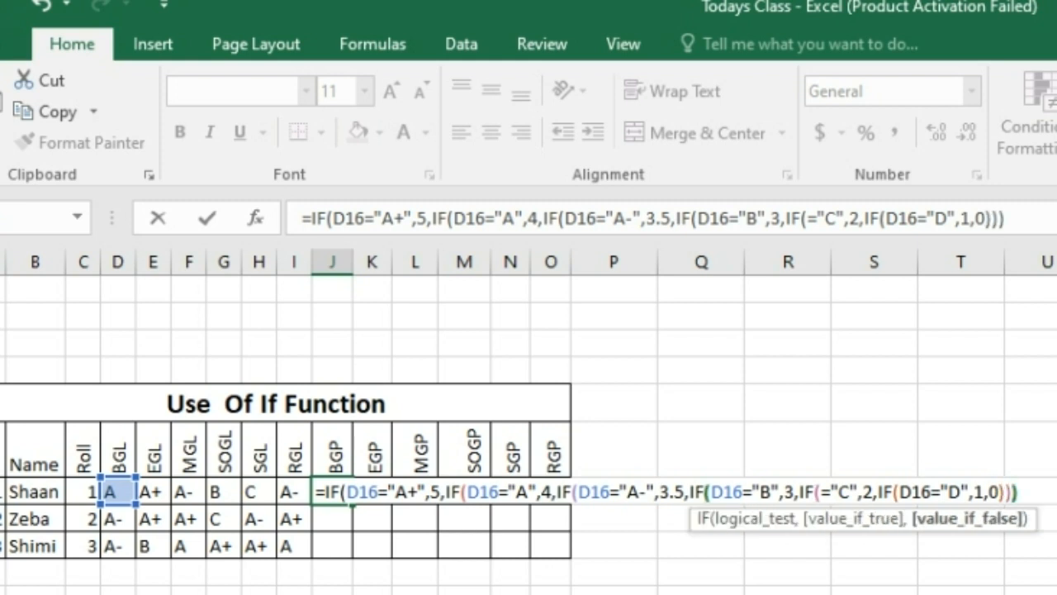
key(Return)
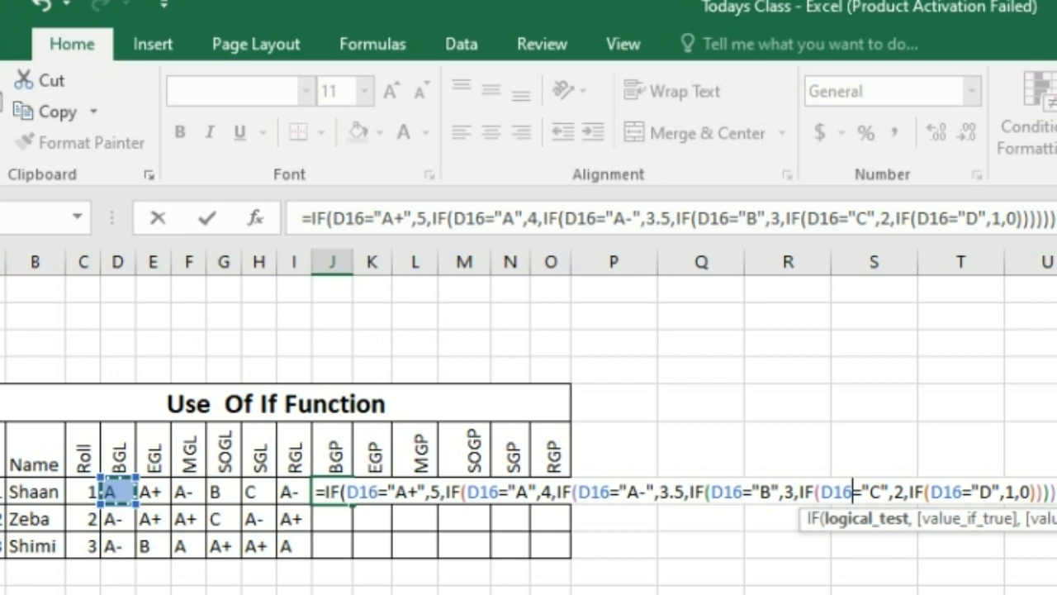
key(Return)
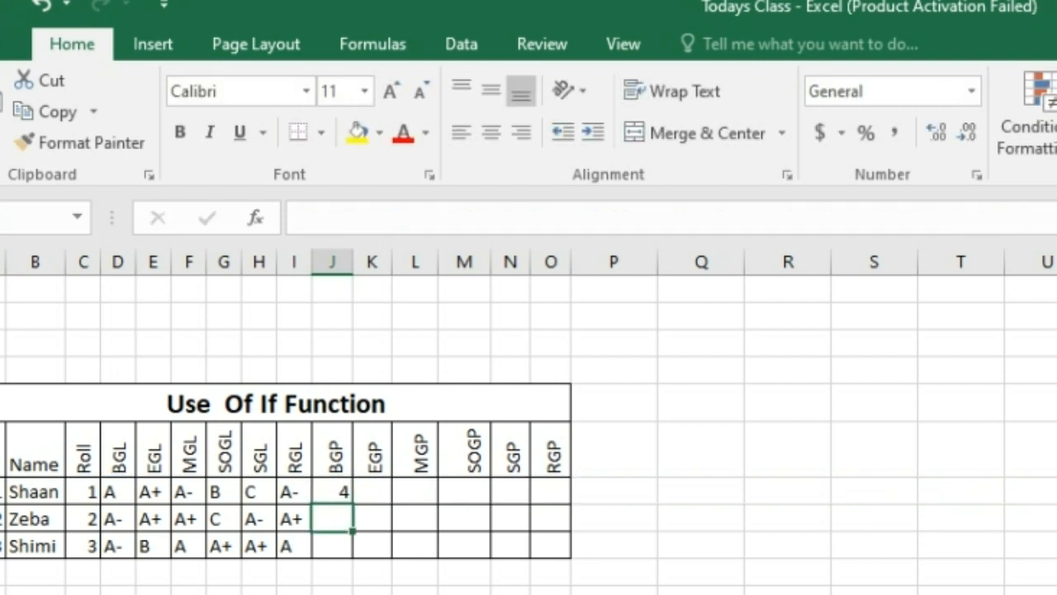
- Fill the J16 formula across to O16 and down the BGP column to J18
click(332, 491)
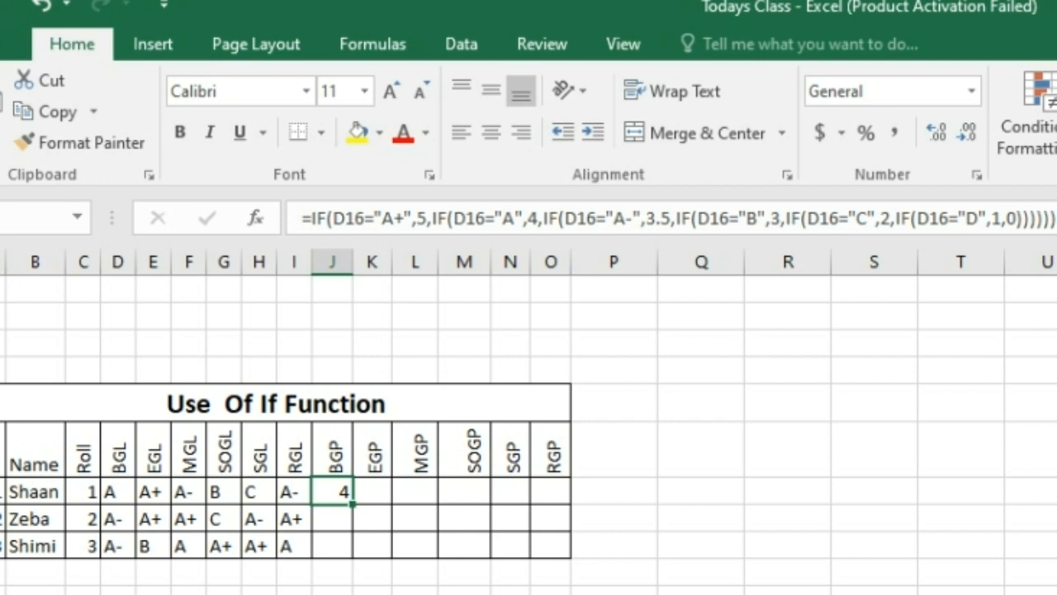
drag(353, 502, 569, 500)
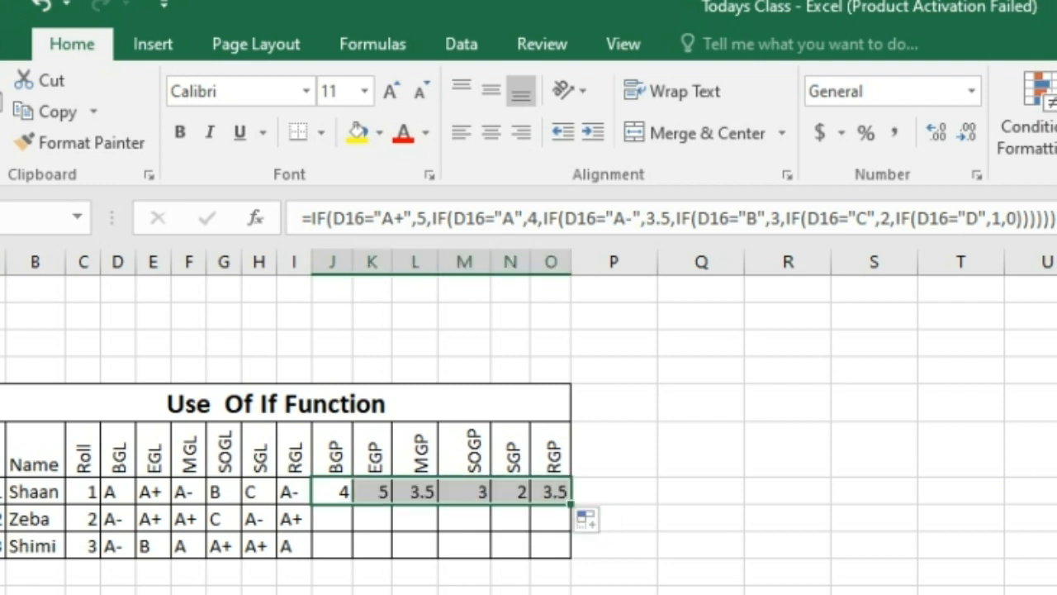
click(332, 491)
drag(353, 503, 350, 552)
- Fill the row 16 grade-point formulas down to row 18 in the EGP, MGP, SOGP, SGP and RGP columns
click(372, 491)
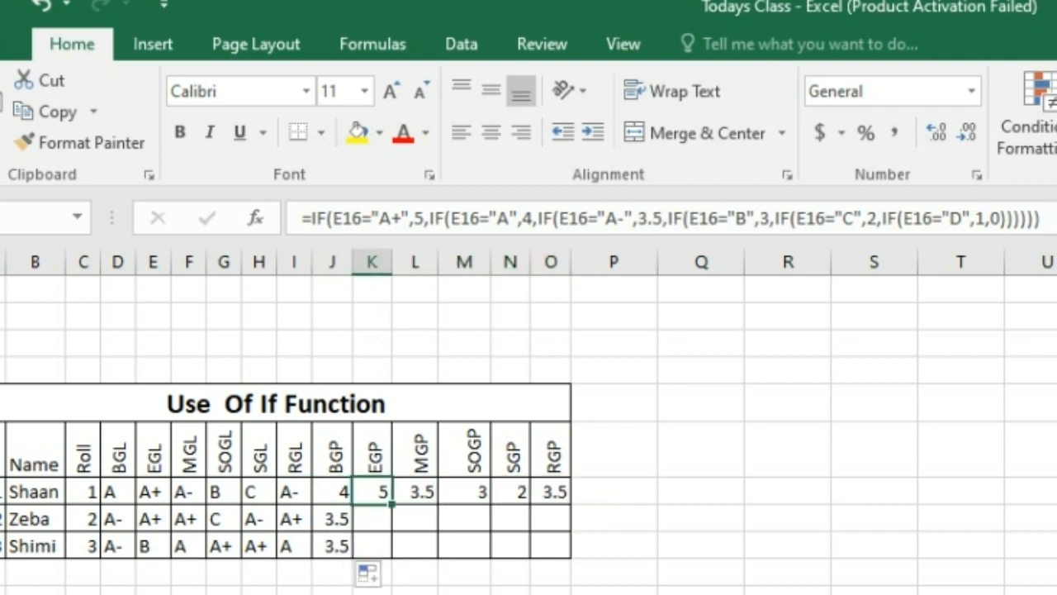
drag(392, 503, 390, 551)
click(416, 491)
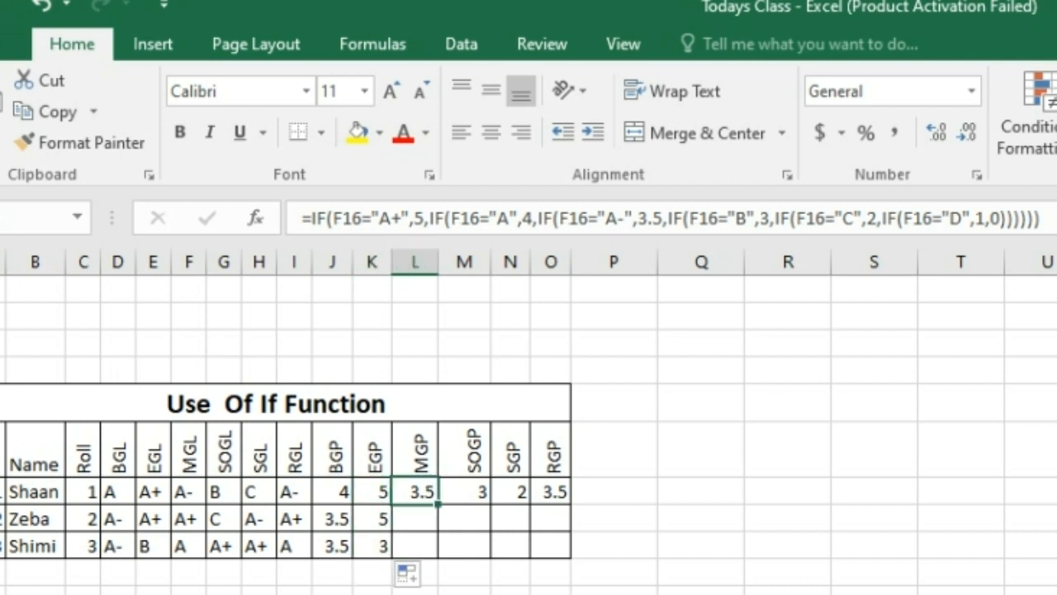
drag(437, 503, 435, 551)
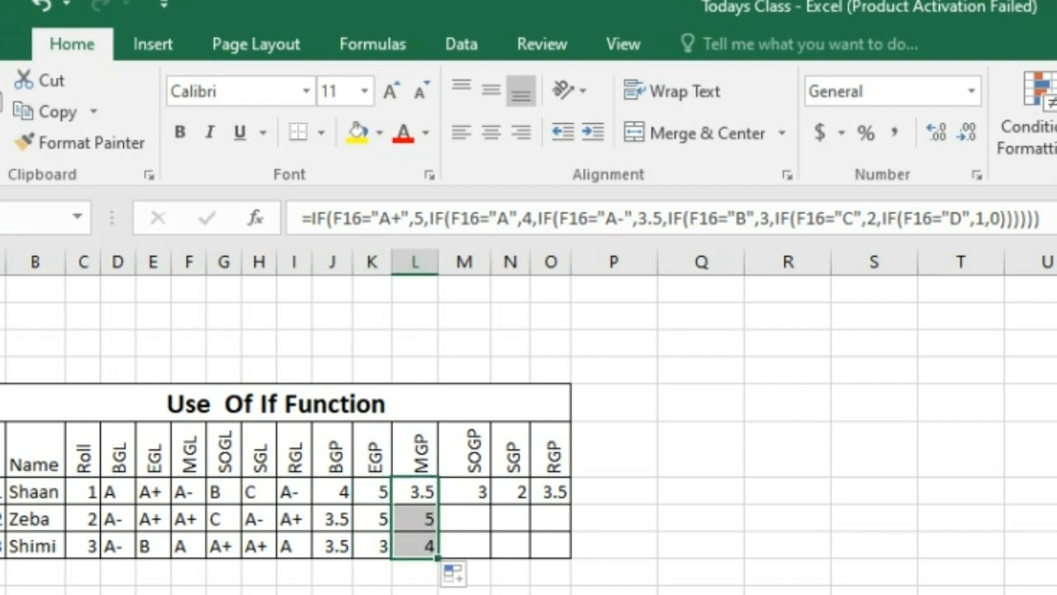
click(465, 491)
drag(491, 503, 488, 552)
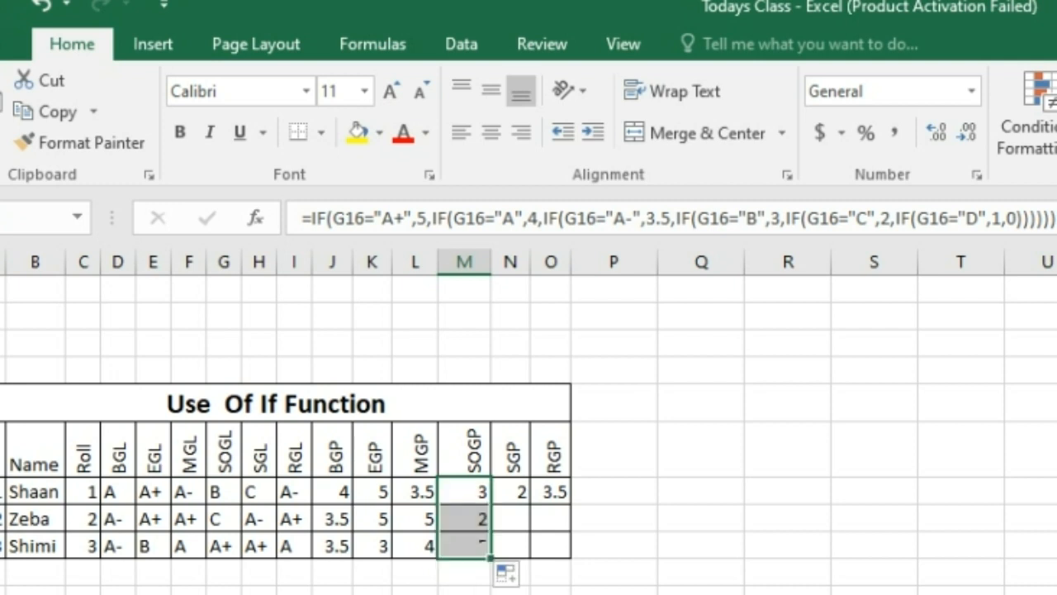
click(510, 491)
drag(529, 503, 528, 551)
click(551, 491)
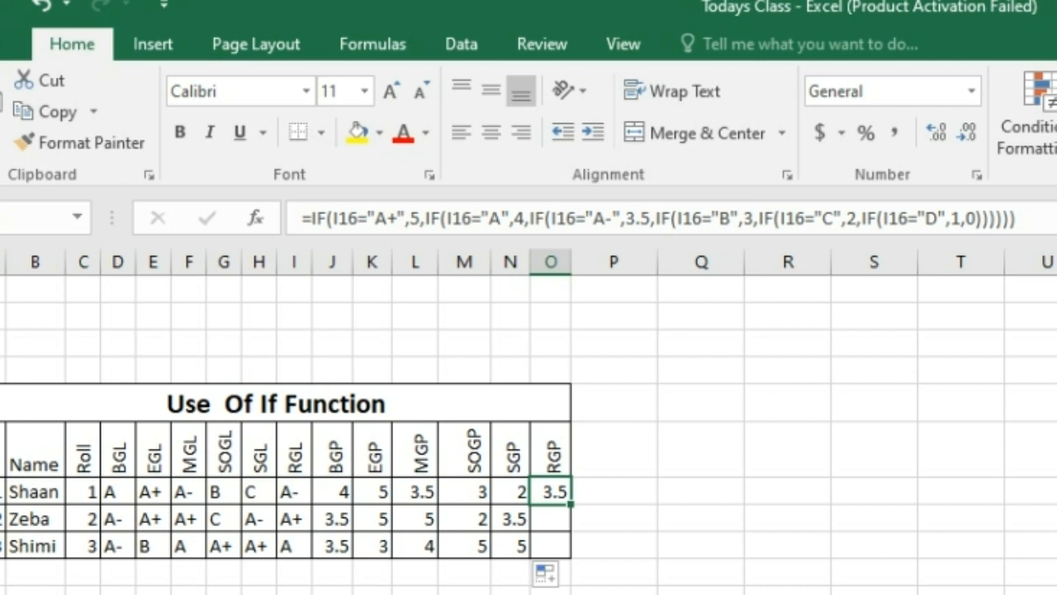
drag(570, 504, 568, 552)
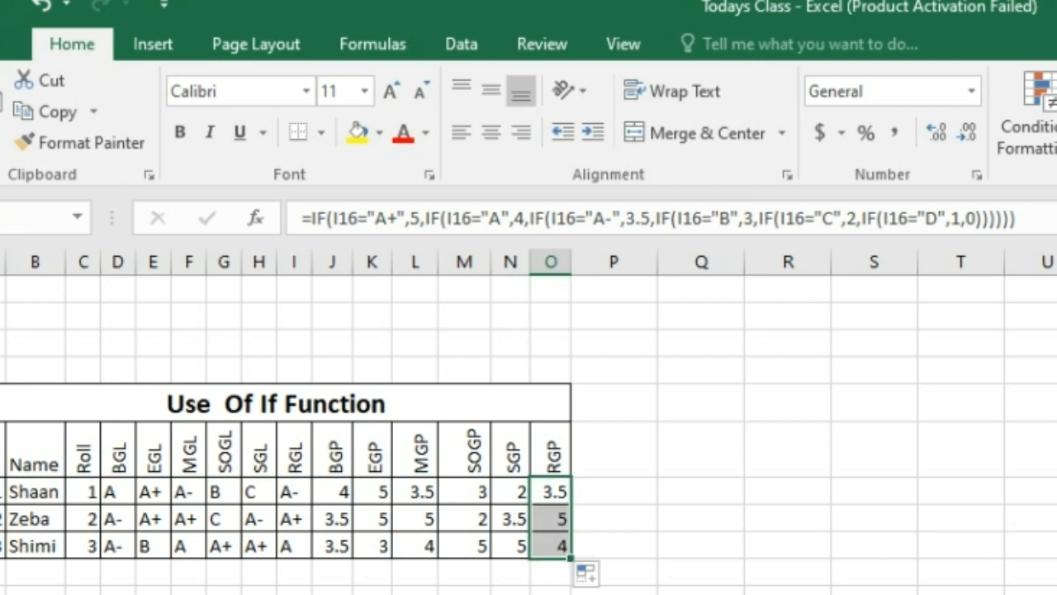
- Calculate the first student's CGPA in P28 with =SUM(J28:O28)/6 and fill the formula down to P30
click(332, 491)
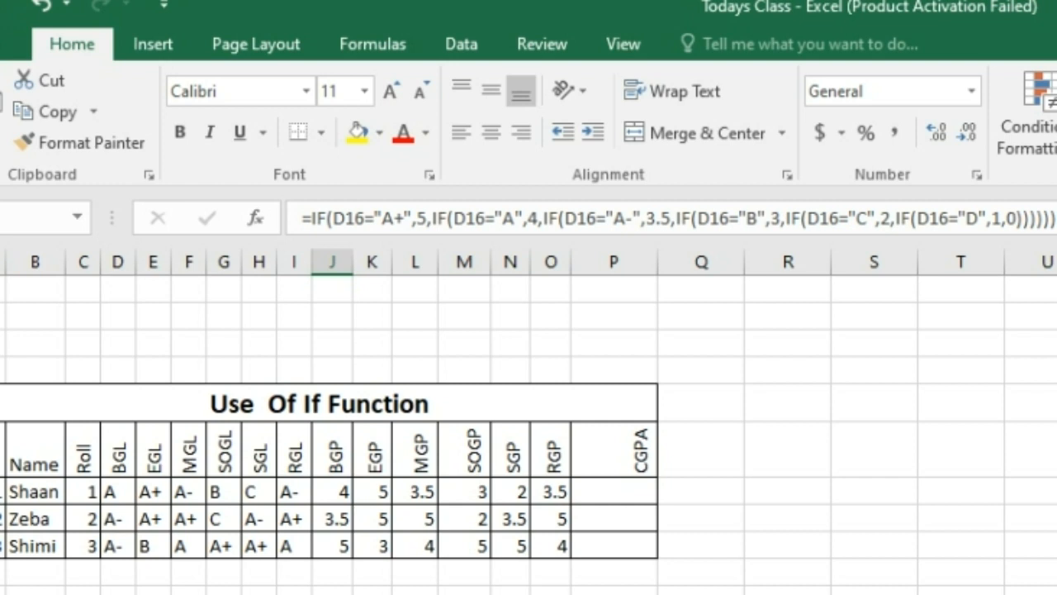
click(613, 491)
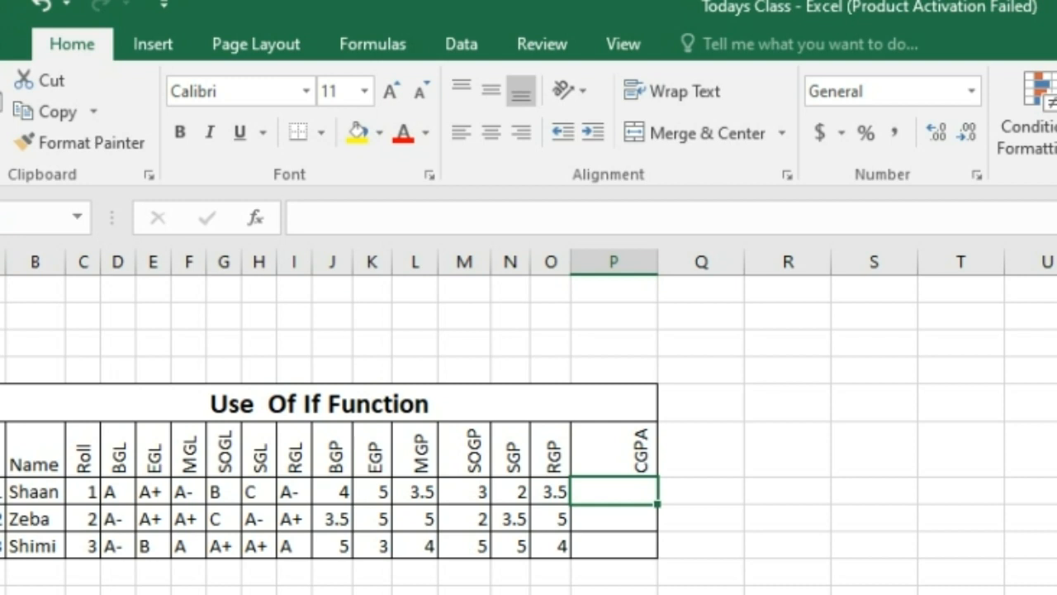
text(=SUM)
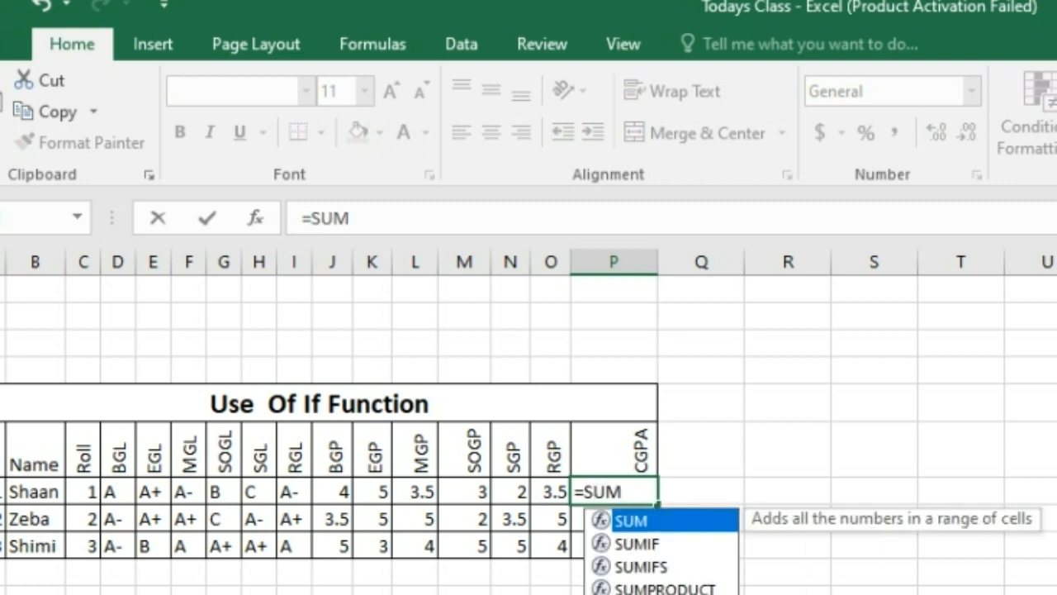
text())
key(BackSpace)
text(()
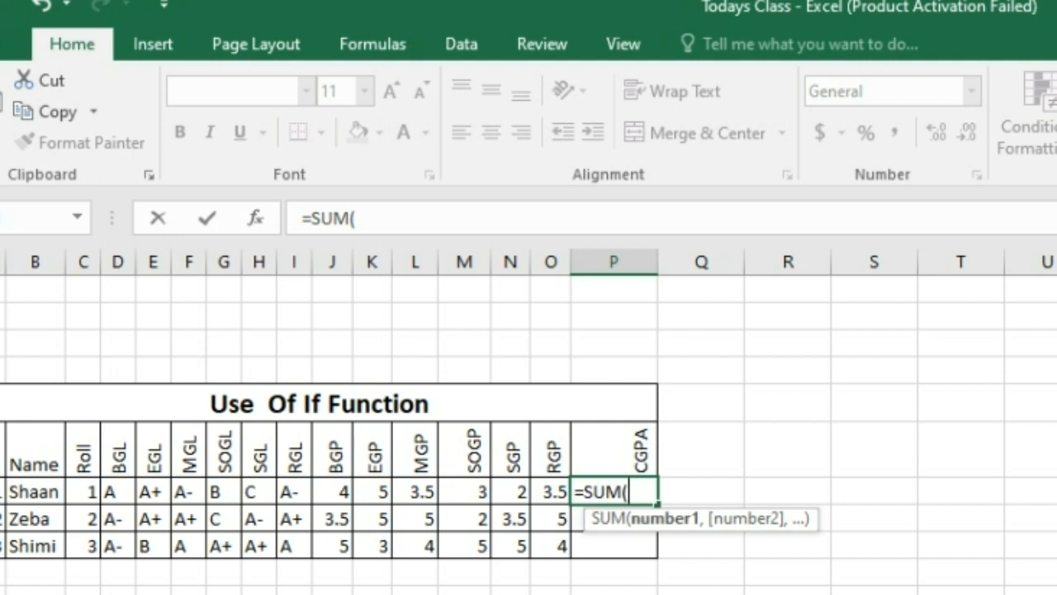
click(332, 491)
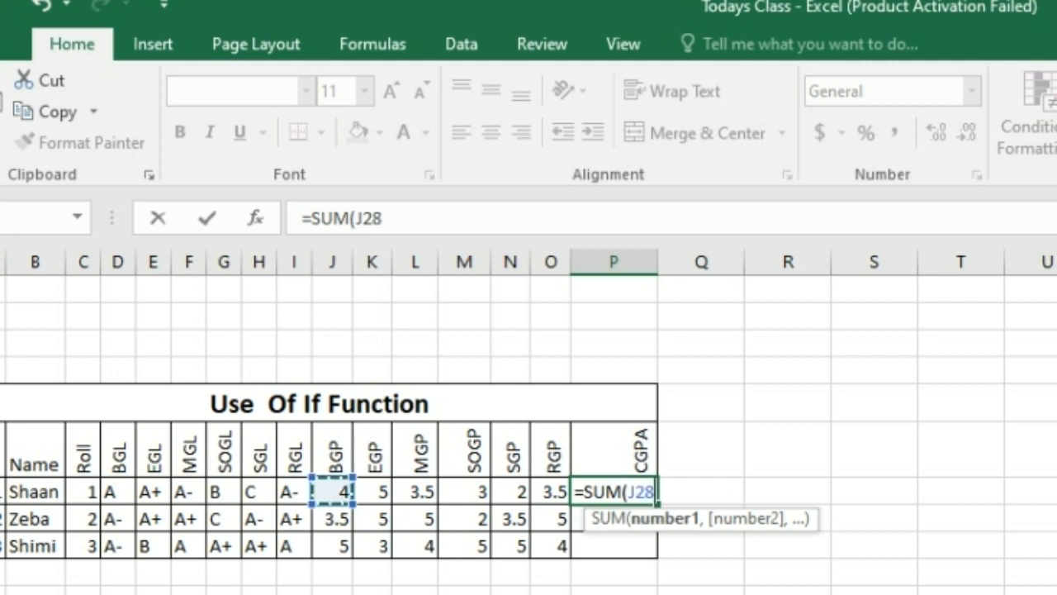
text(:)
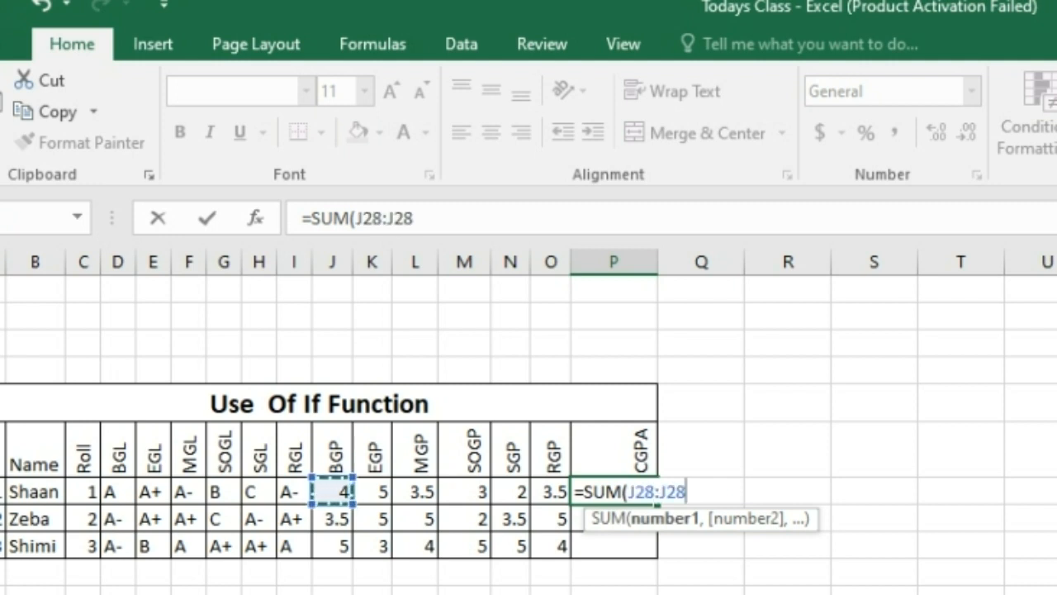
click(551, 491)
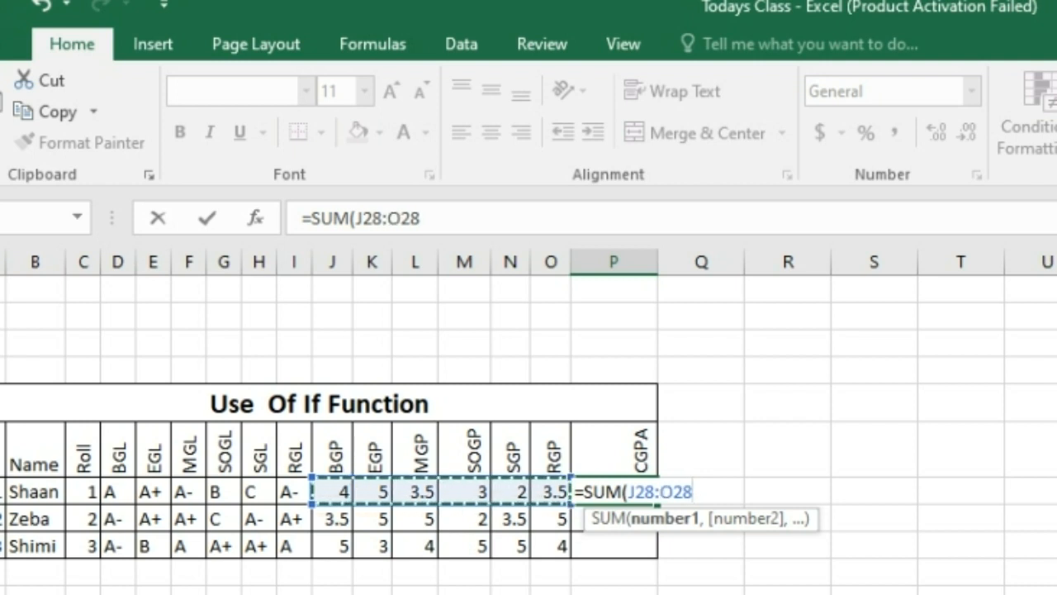
text()/6)
key(Return)
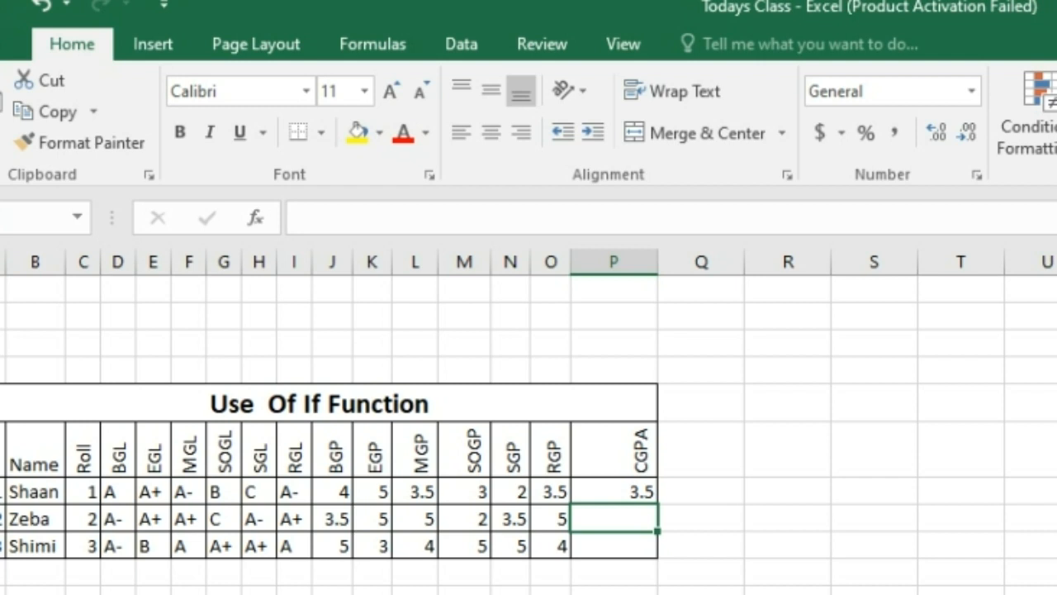
click(613, 492)
drag(657, 504, 657, 558)
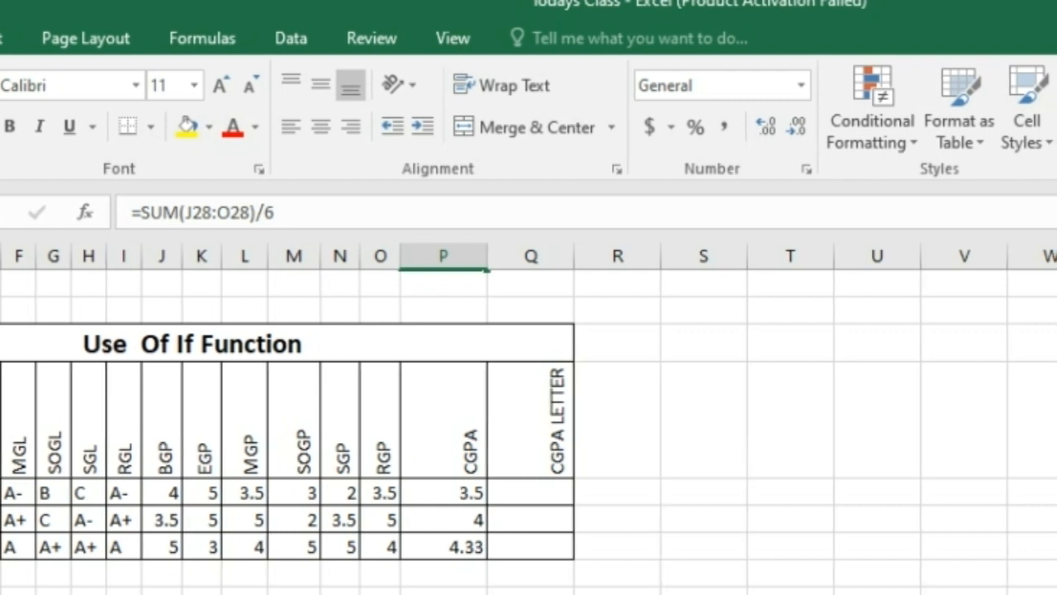
- Begin the first student's CGPA letter formula in Q35 with =IF(J35=5,"A+" as its first test and result
click(531, 492)
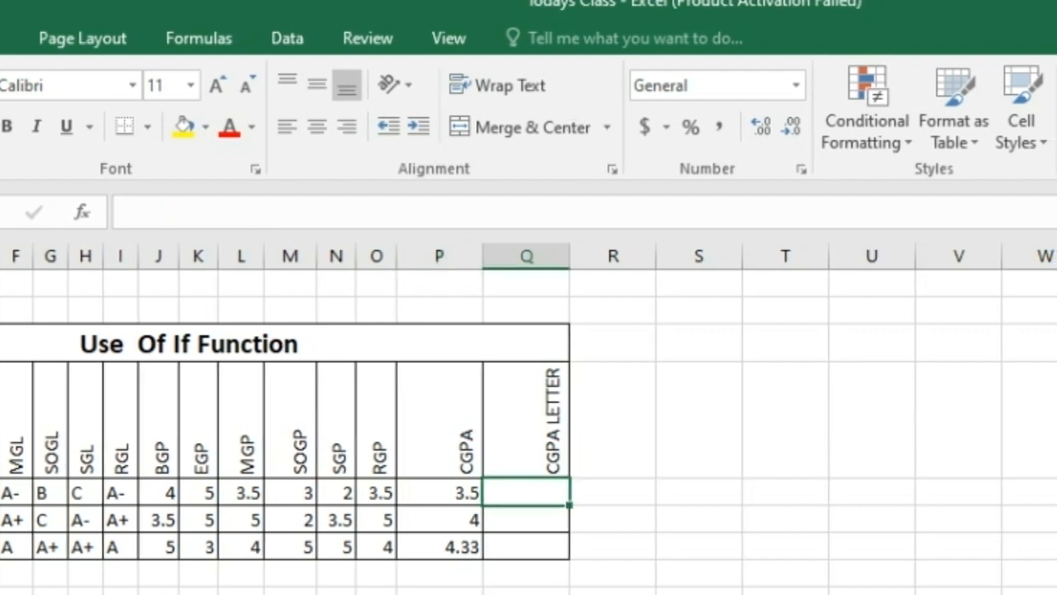
text(=)
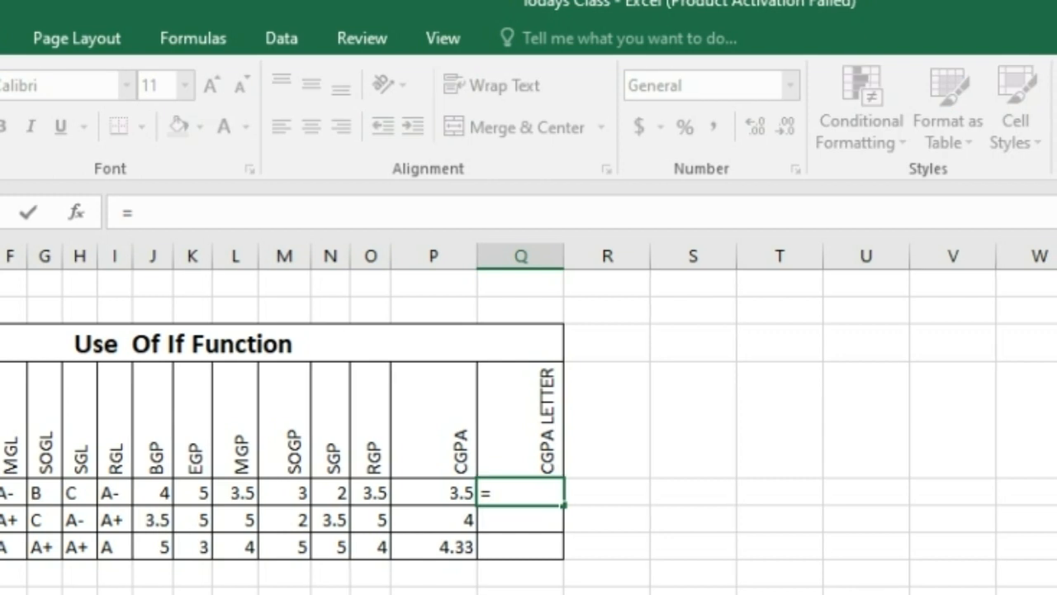
text(IF)
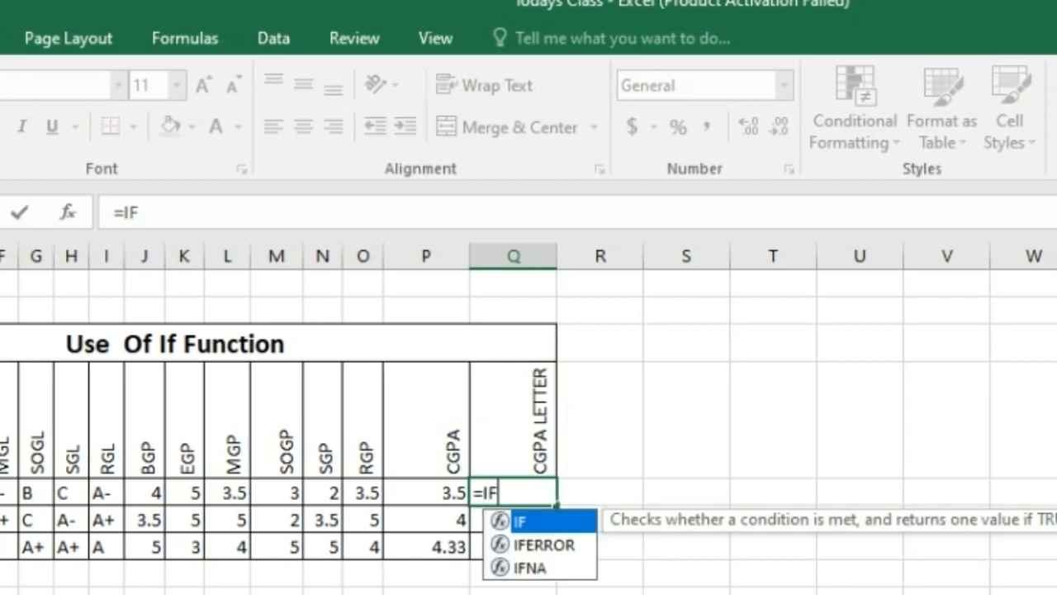
text(()
click(142, 493)
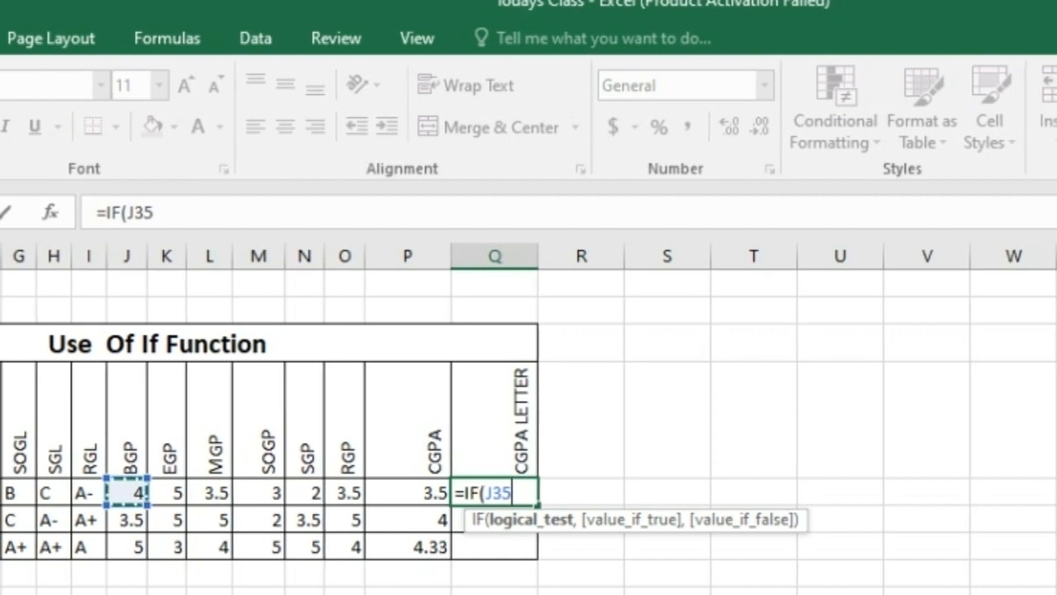
text(=5)
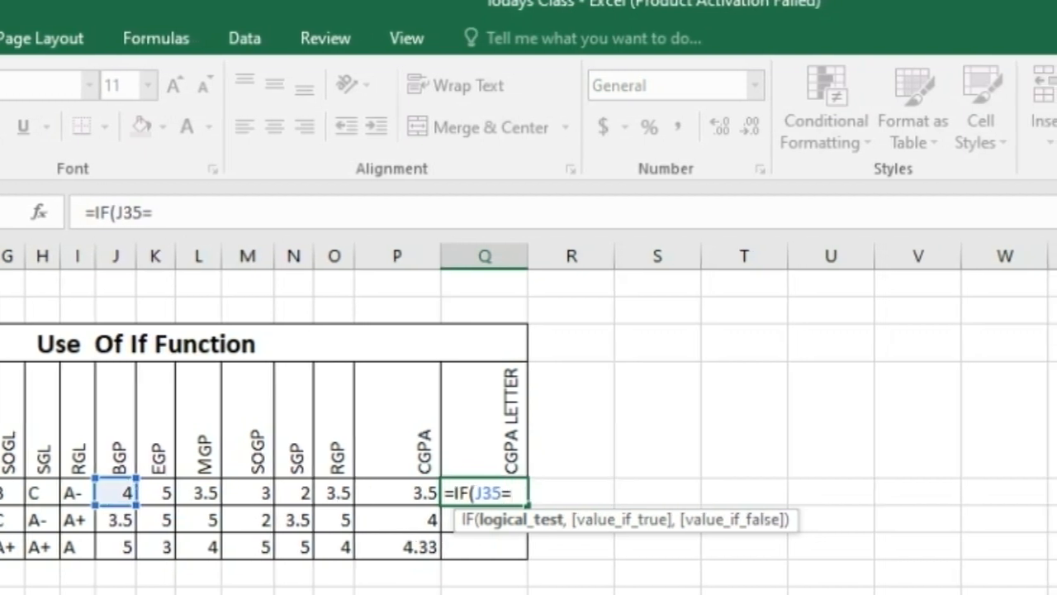
text(,)
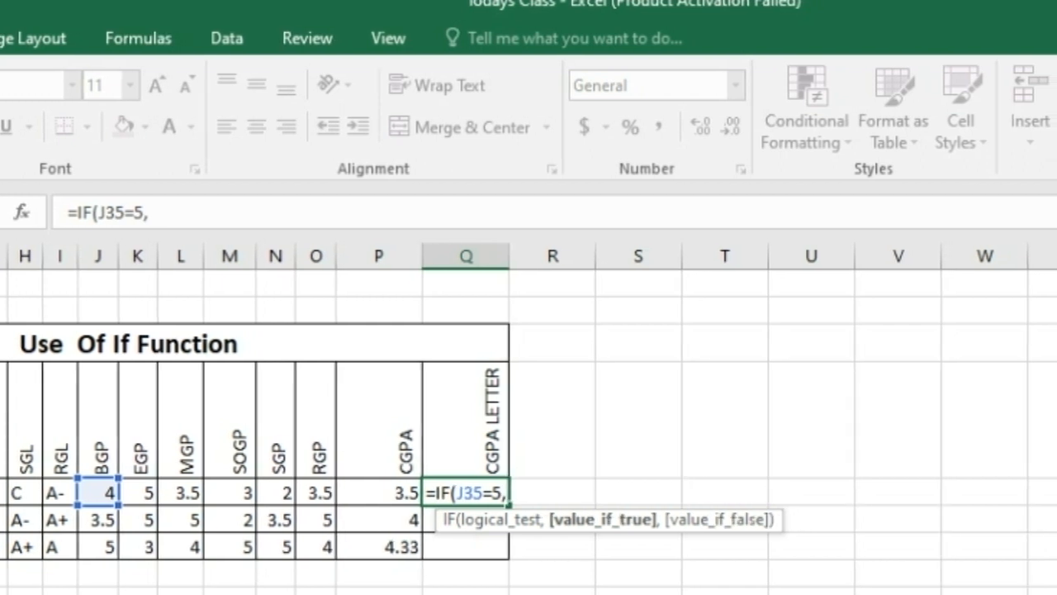
text(A)
key(BackSpace)
text("A)
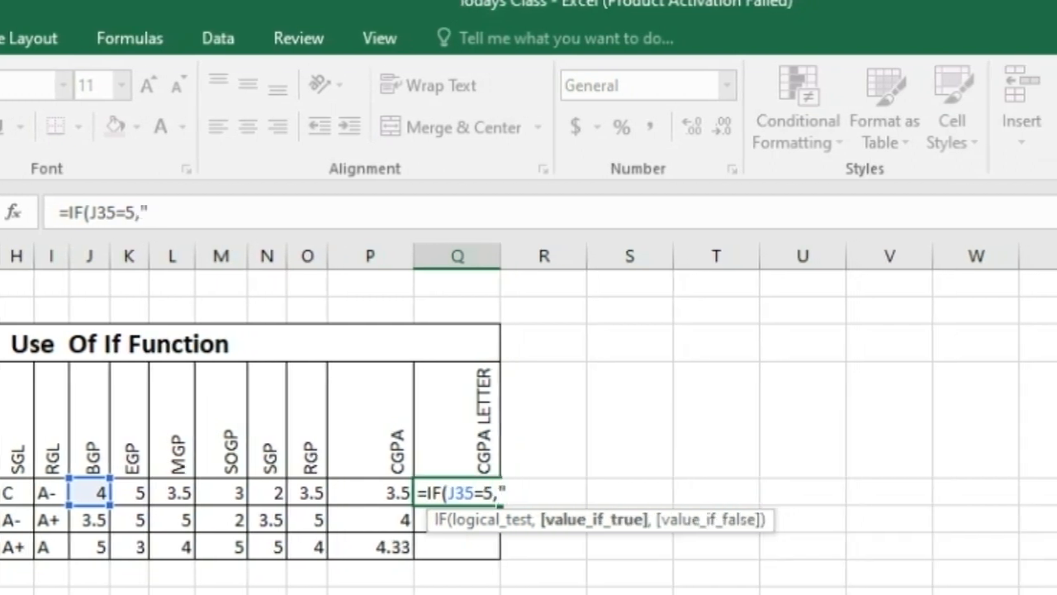
text(+")
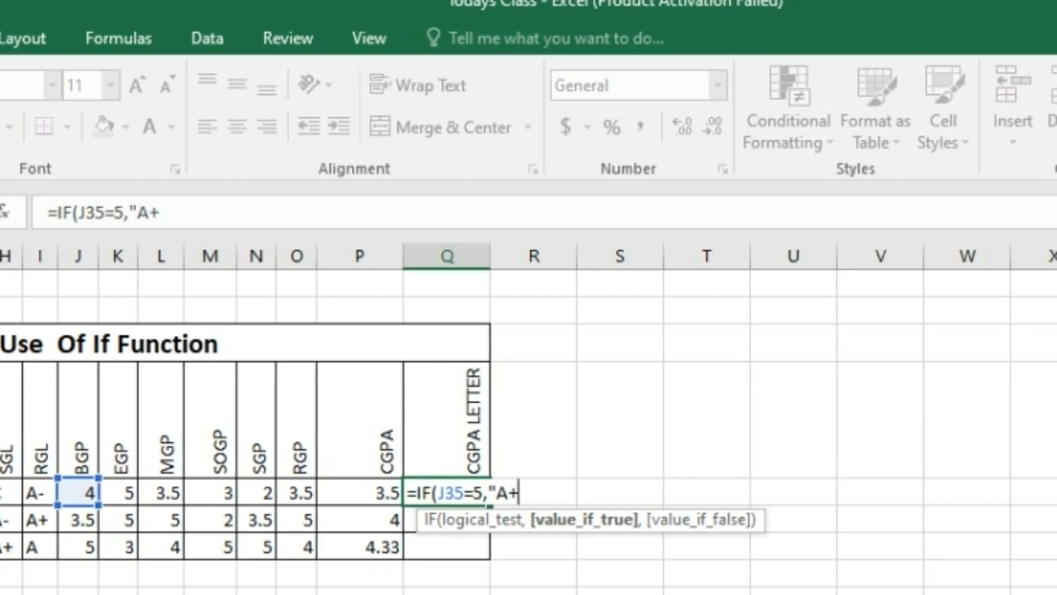
- Nest a second IF in the Q35 formula that returns "A" when J35=4
text(,IF()
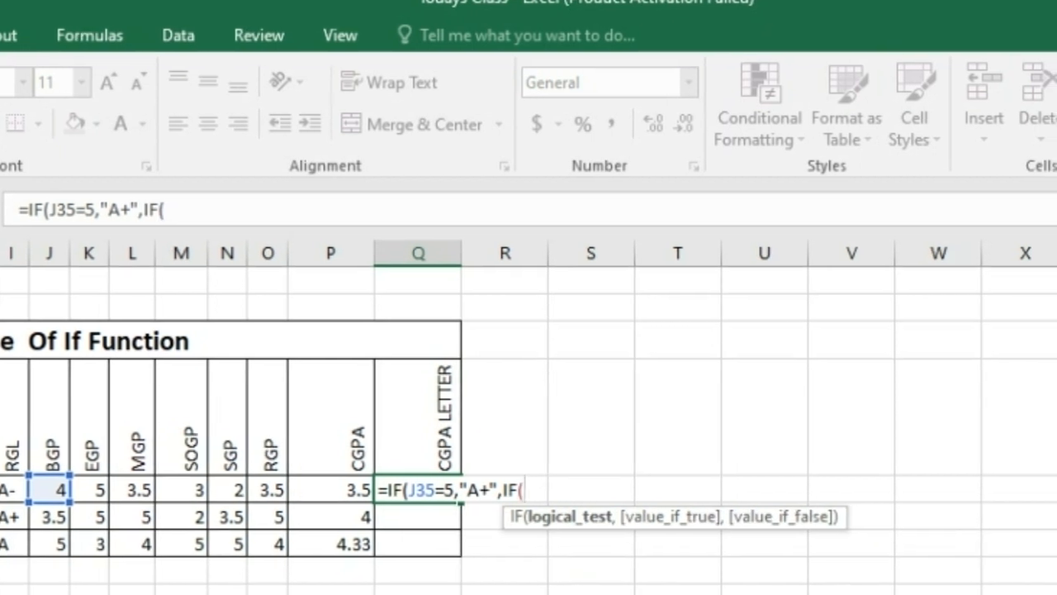
click(46, 489)
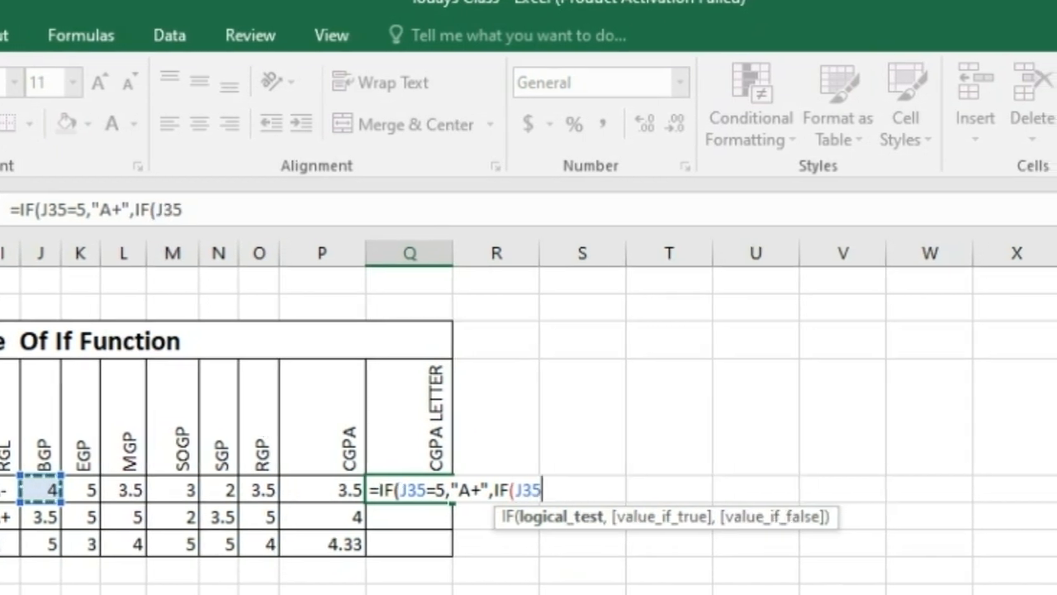
text(=)
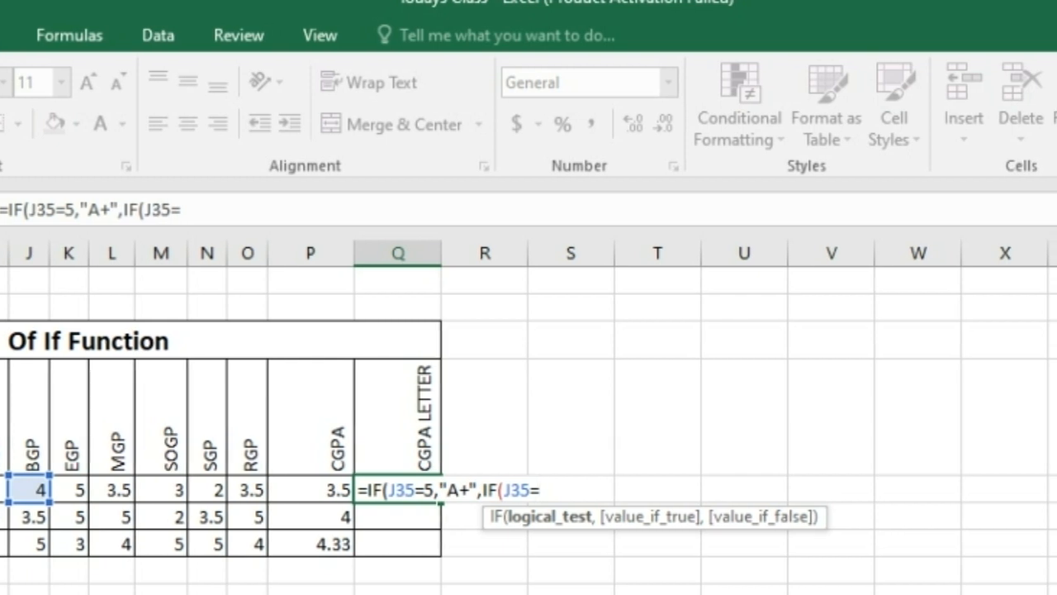
text(4,")
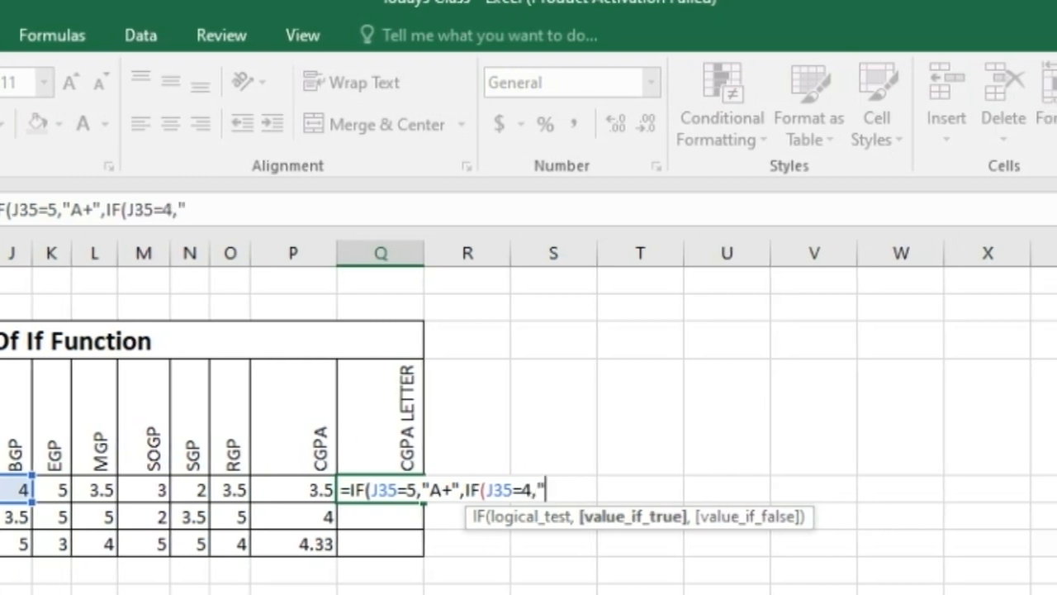
text(A")
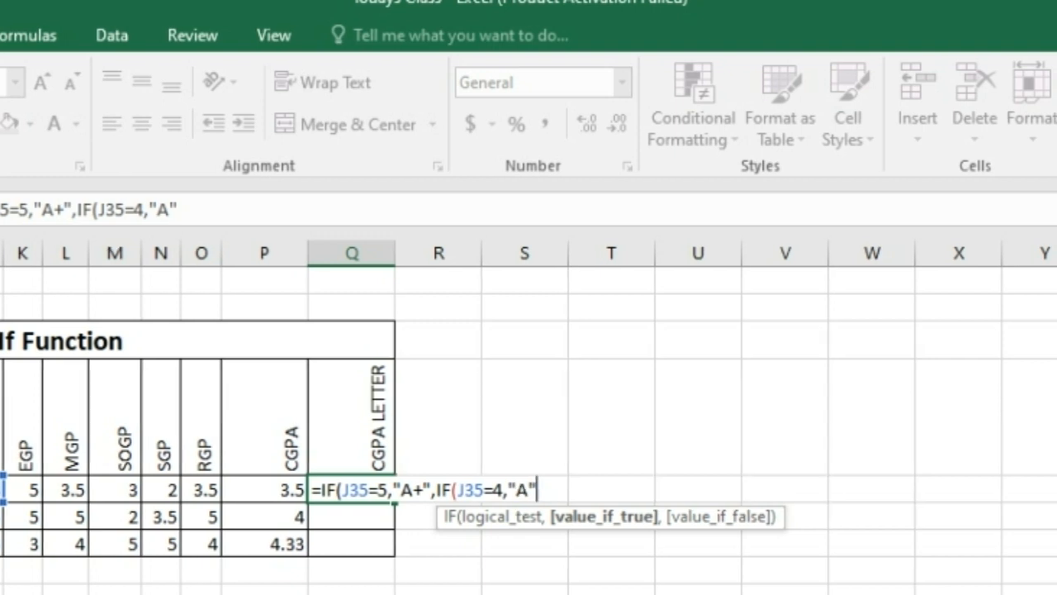
- Add a nested IF to the Q35 formula that returns "A-" when J35=3.5
text(,IF)
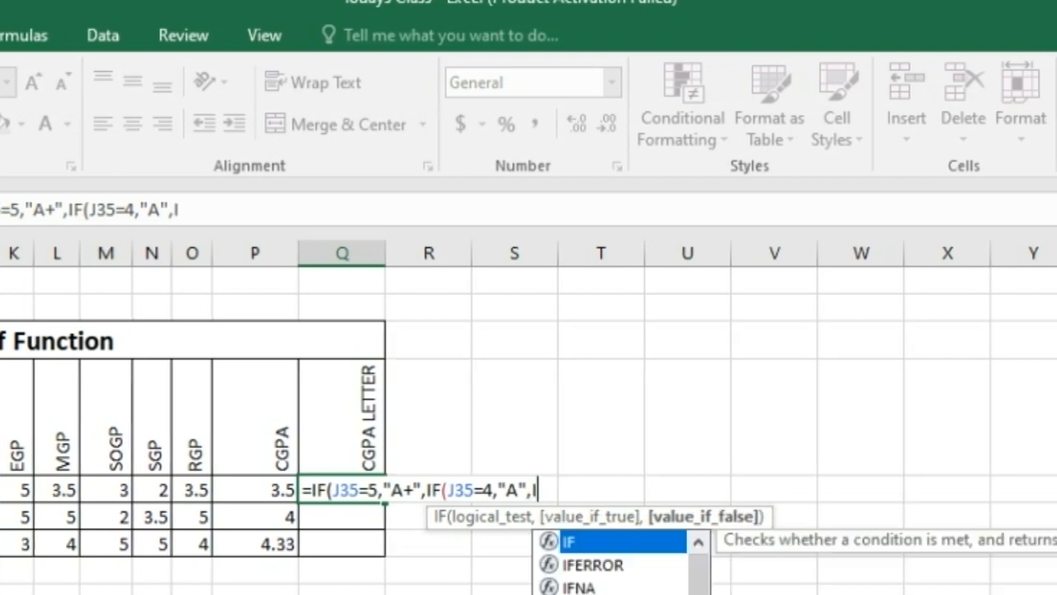
text((J35)
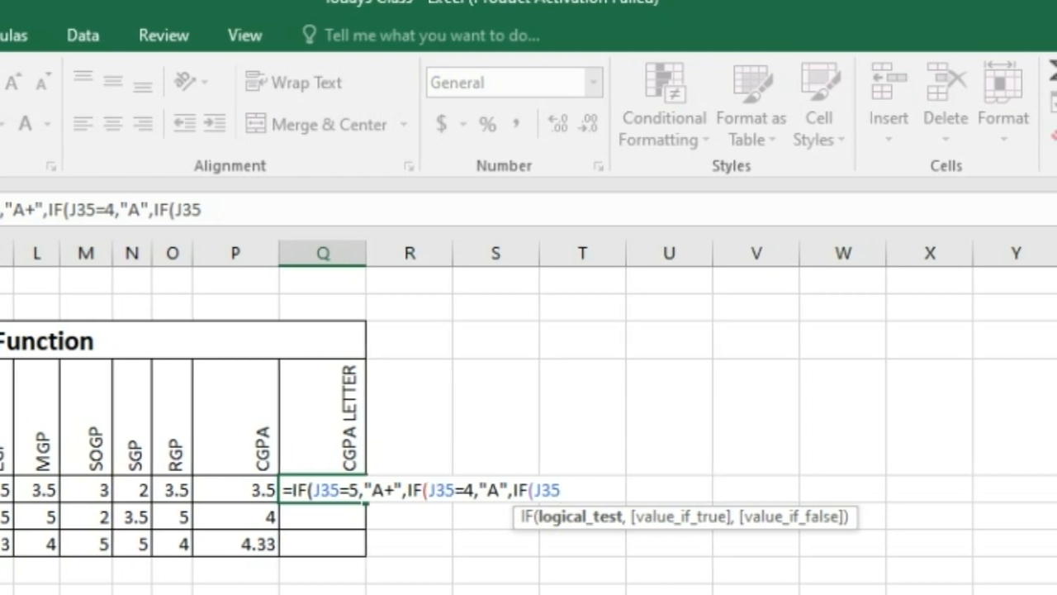
text(=3)
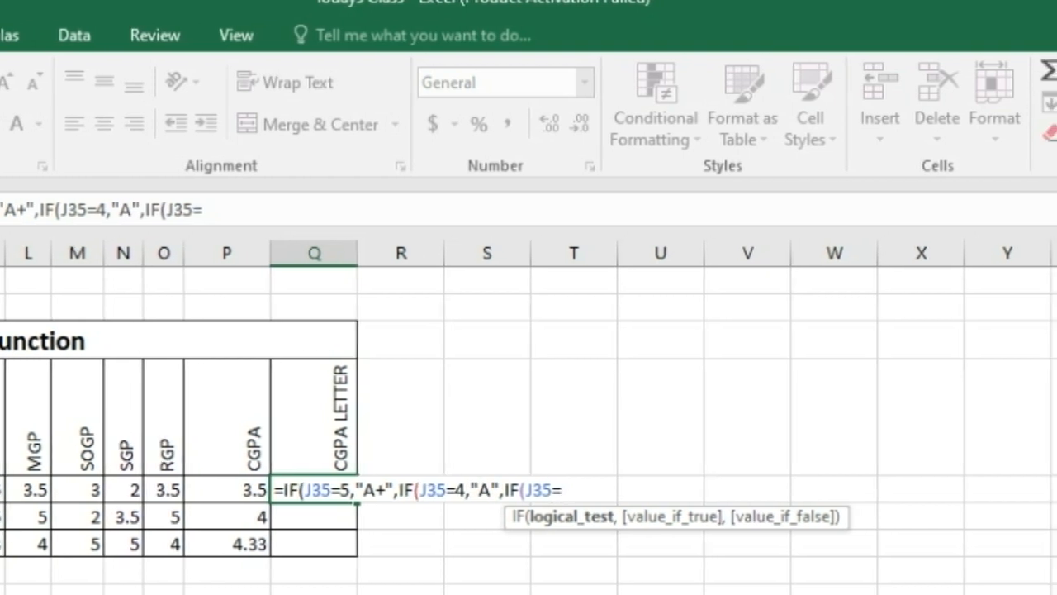
text(.5,")
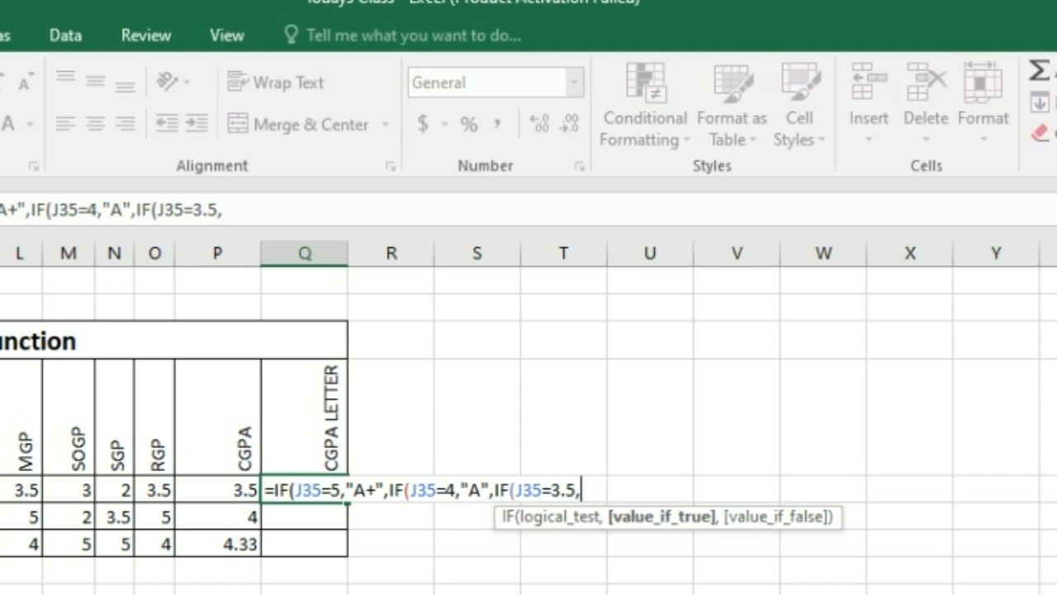
text(A)
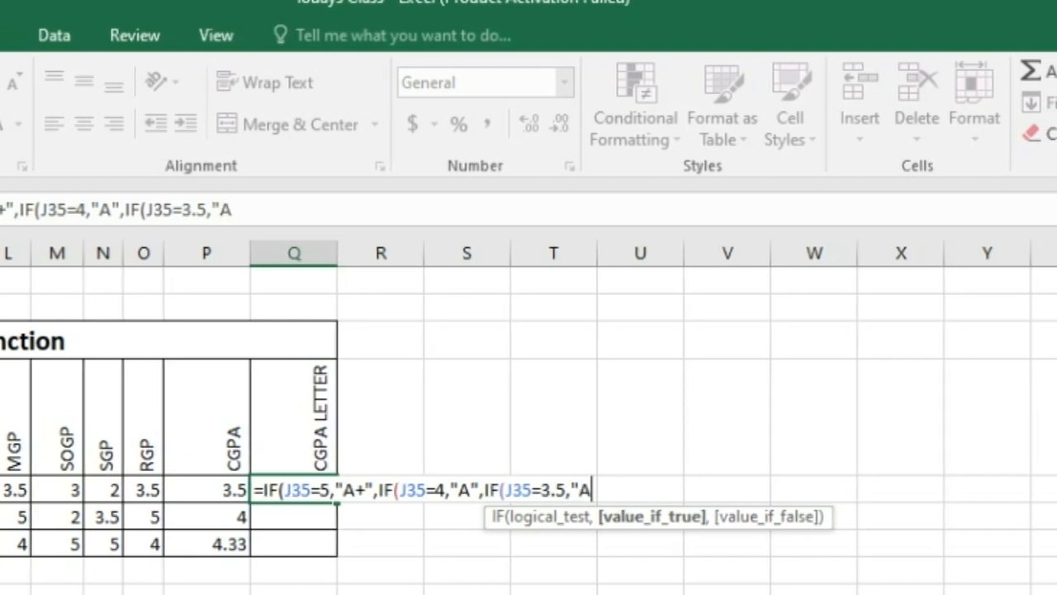
text(-")
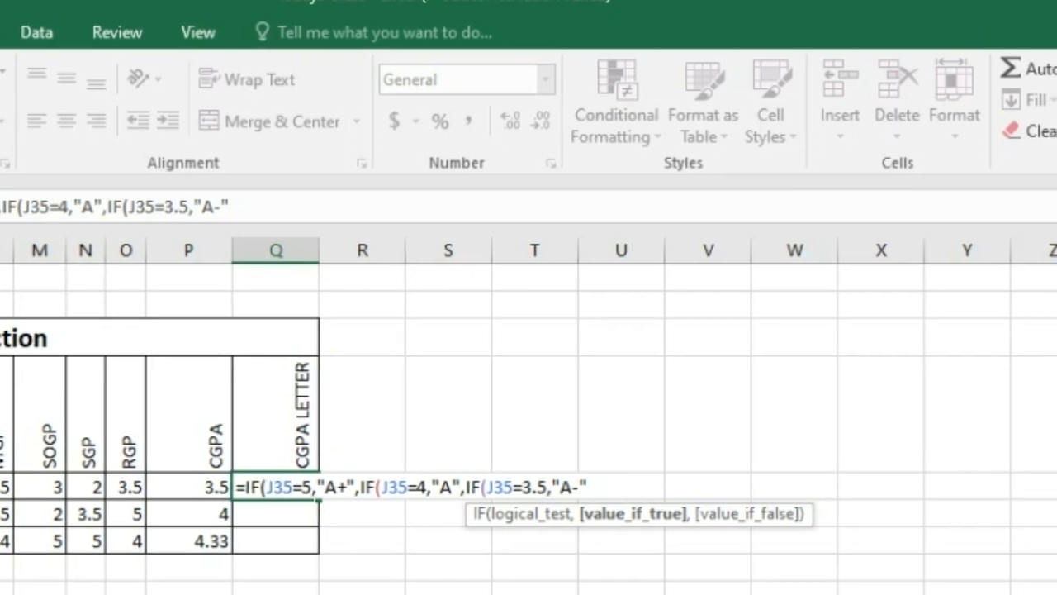
- Extend the Q35 formula with a nested IF returning "B" when J35=3, and open another IF
text(,IF)
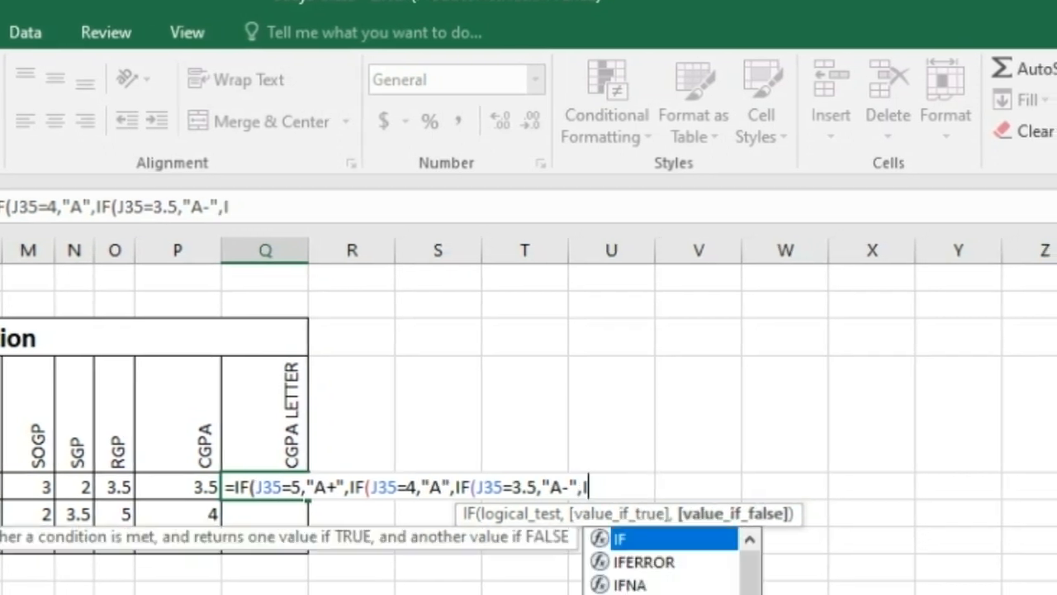
text(()
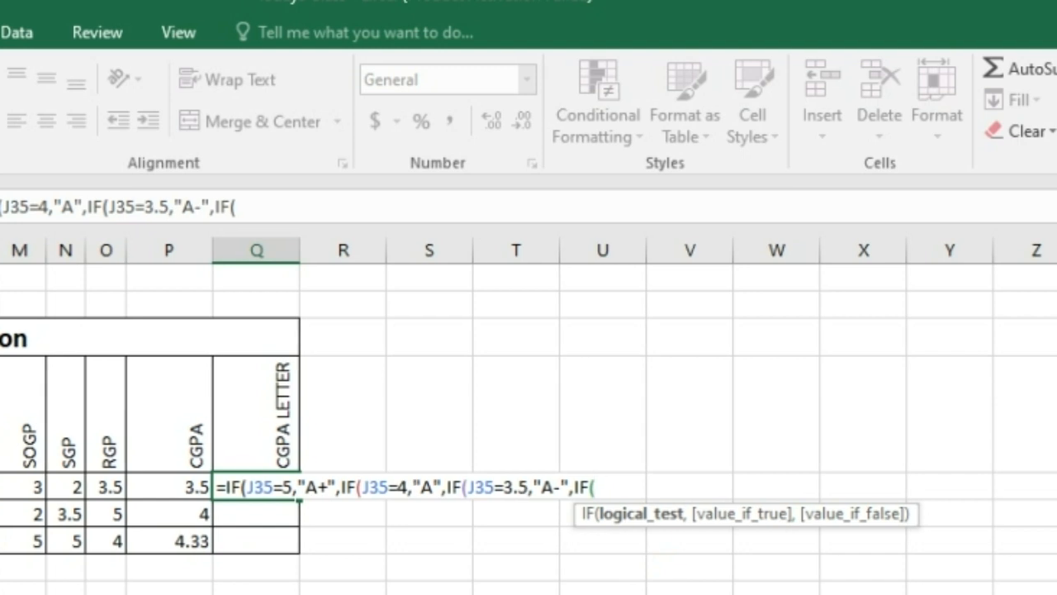
text(J35)
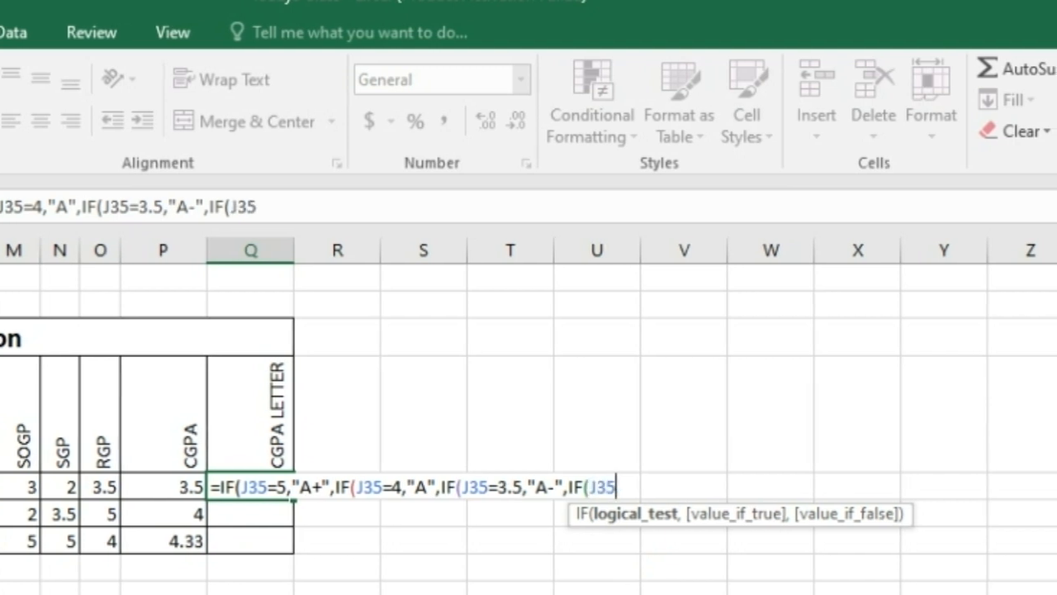
text(=3,)
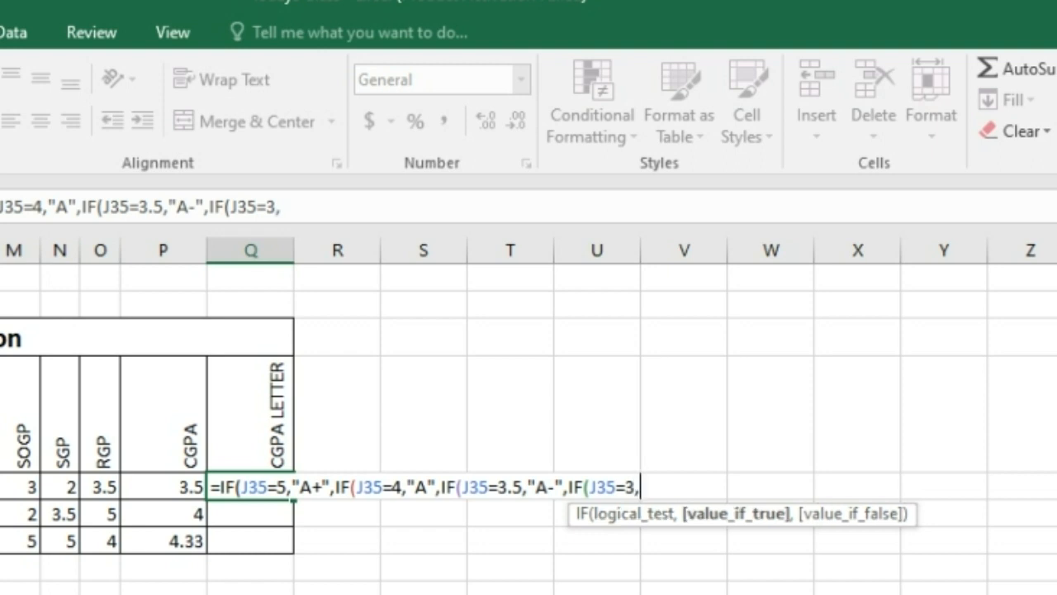
text("B",IF()
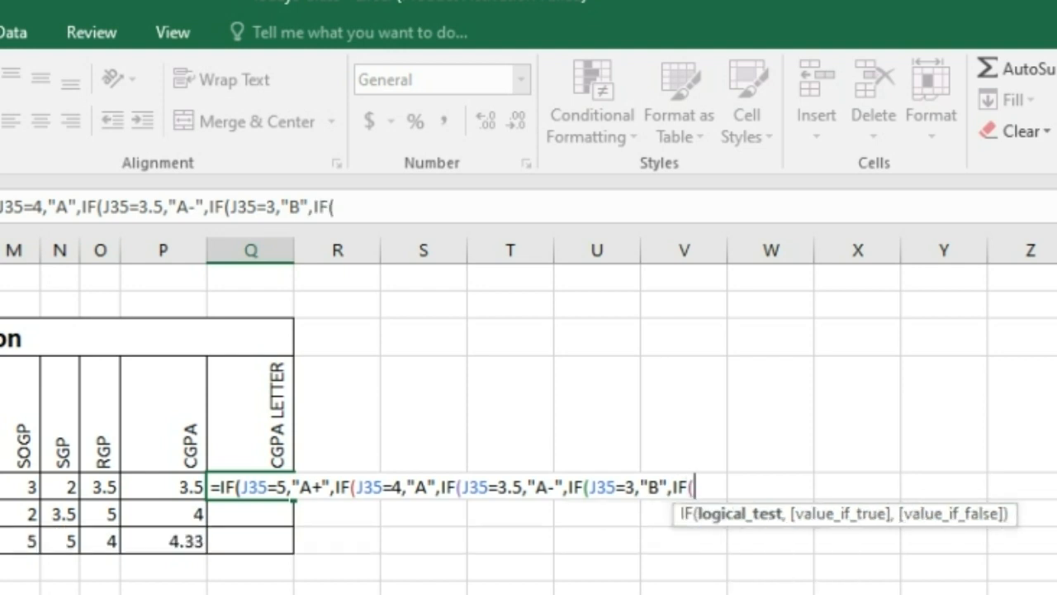
- Give the open IF in the Q35 formula the test J35=2 and the result "C"
text(J35)
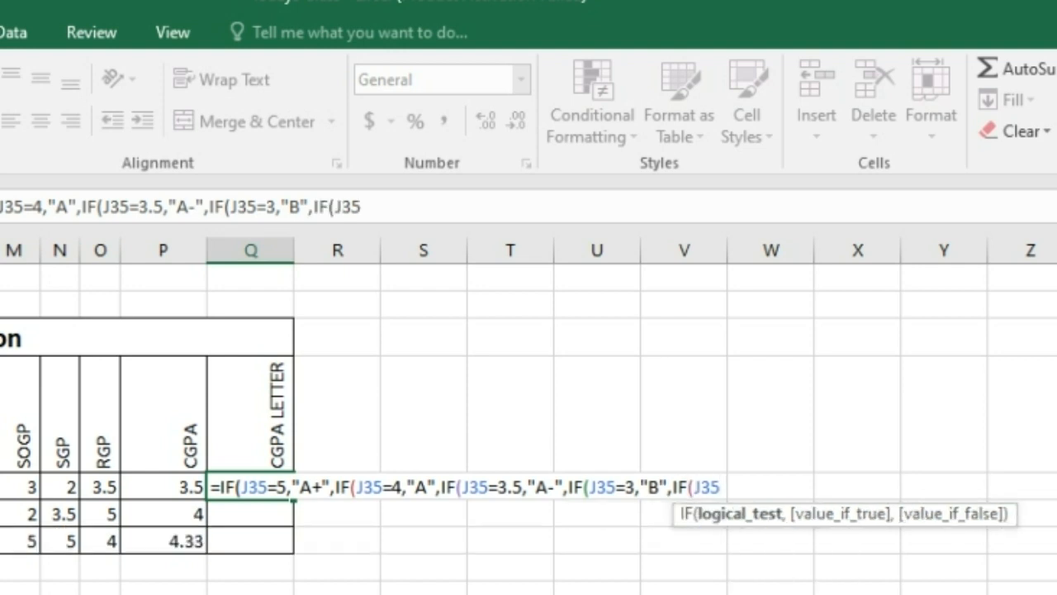
text(=)
text(2,)
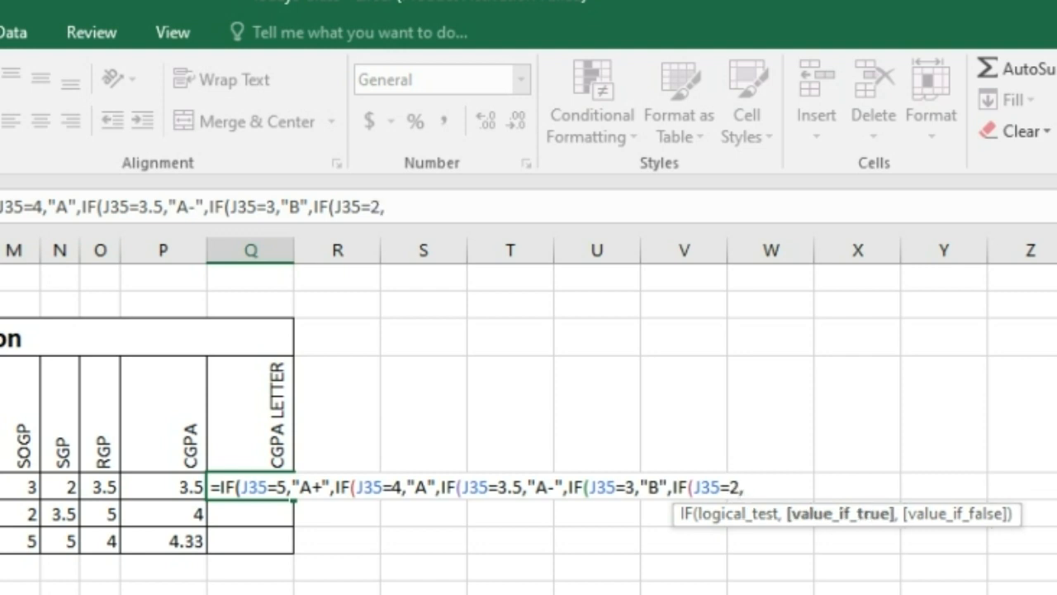
text("C",)
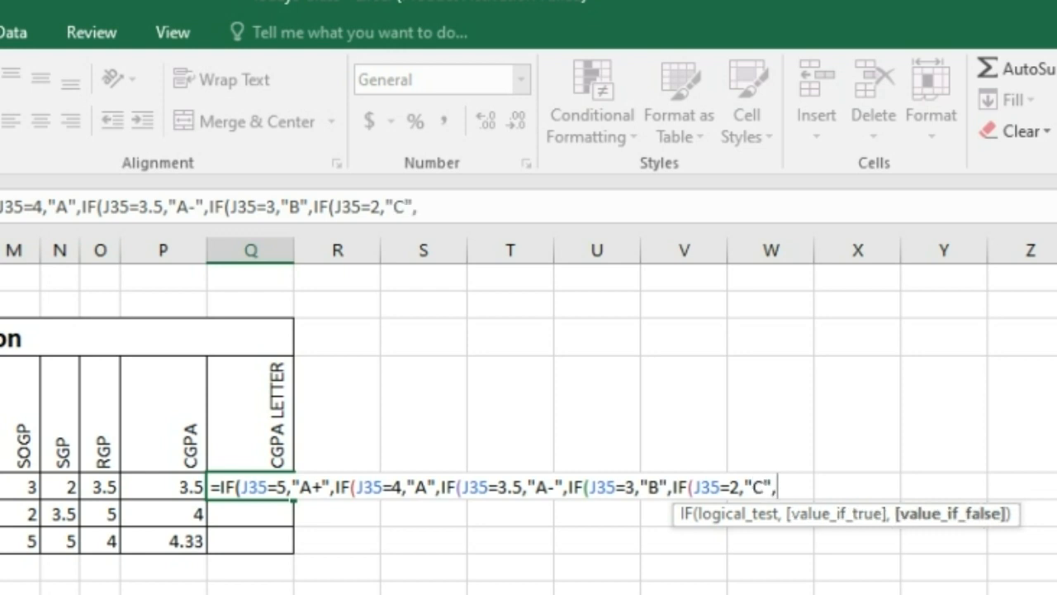
- Nest one more IF in the Q35 formula that returns "D" when J35=1
text(IF)
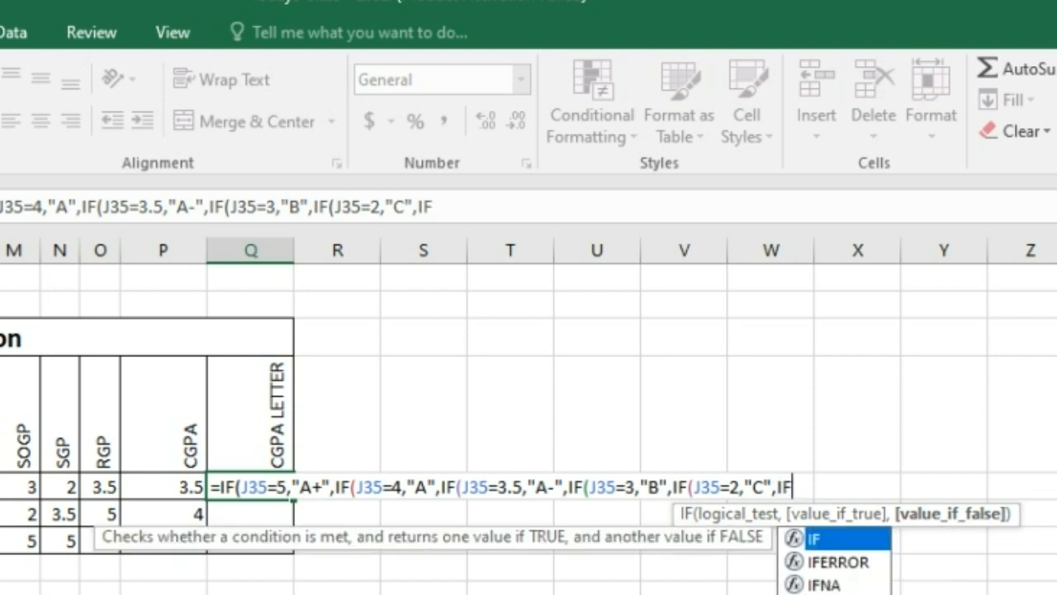
text((J35)
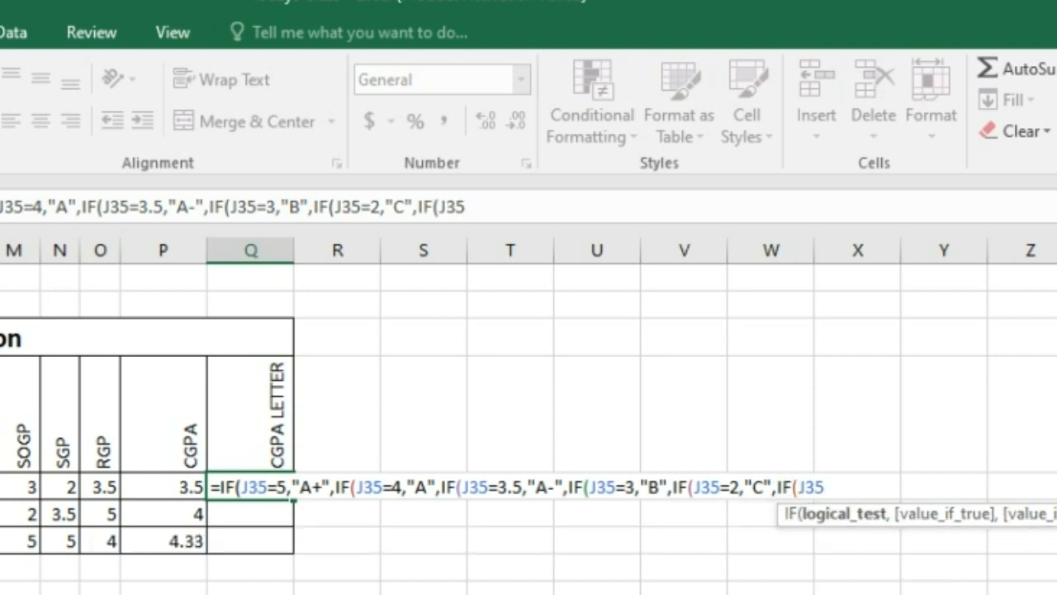
text(=1,)
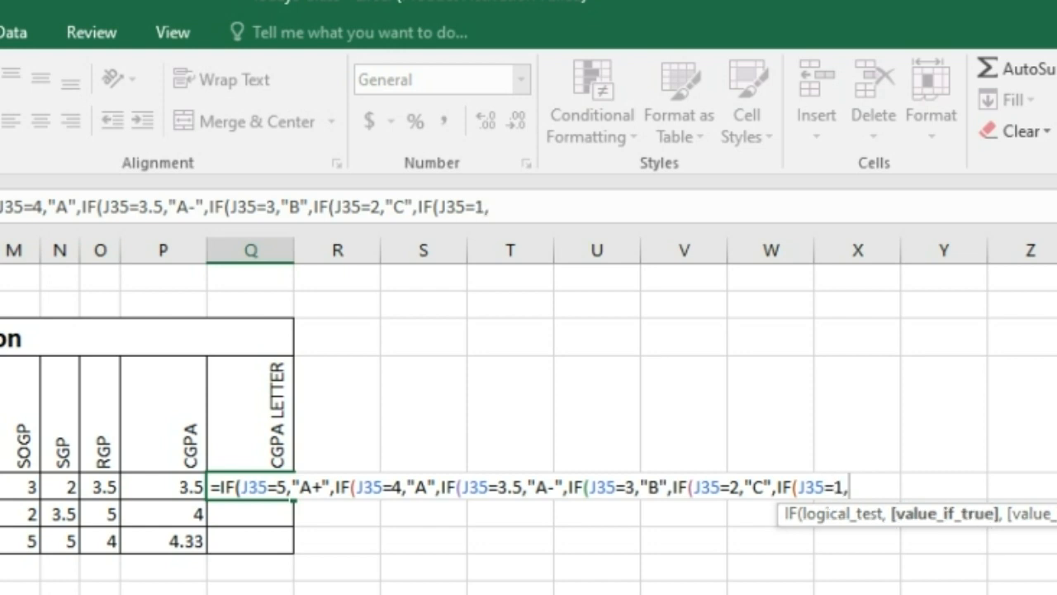
text("D")
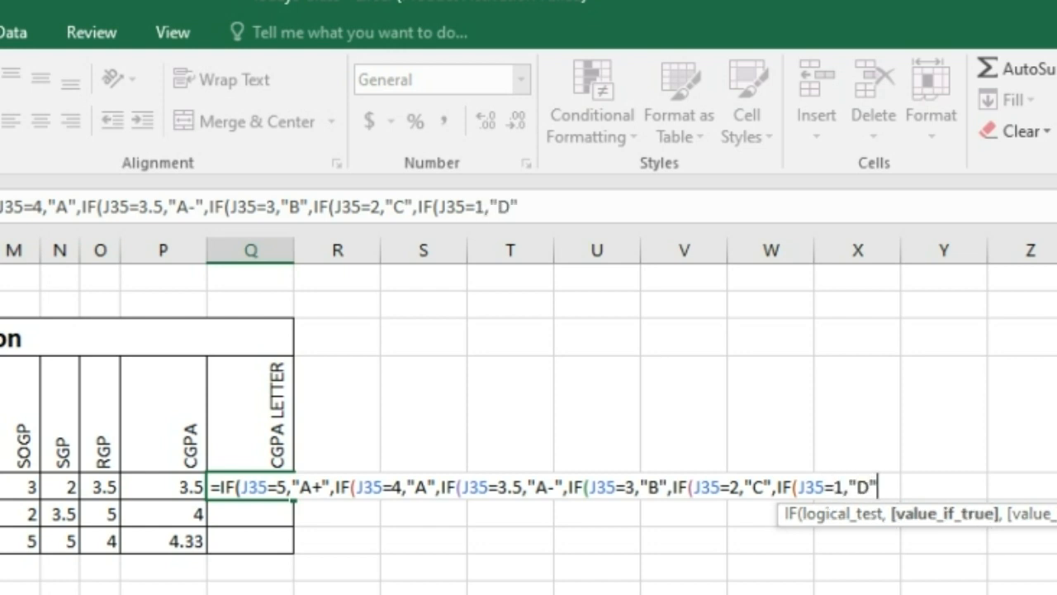
text(,)
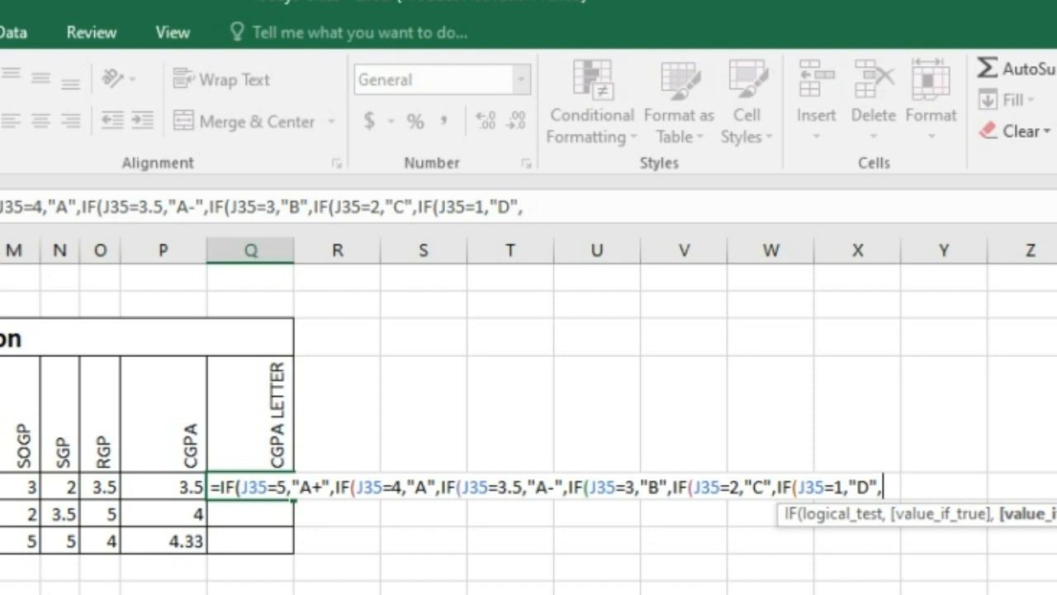
- Finish the Q35 formula with "F" as the final false value and six closing brackets, and fill it down to Q37
text("F"))))))
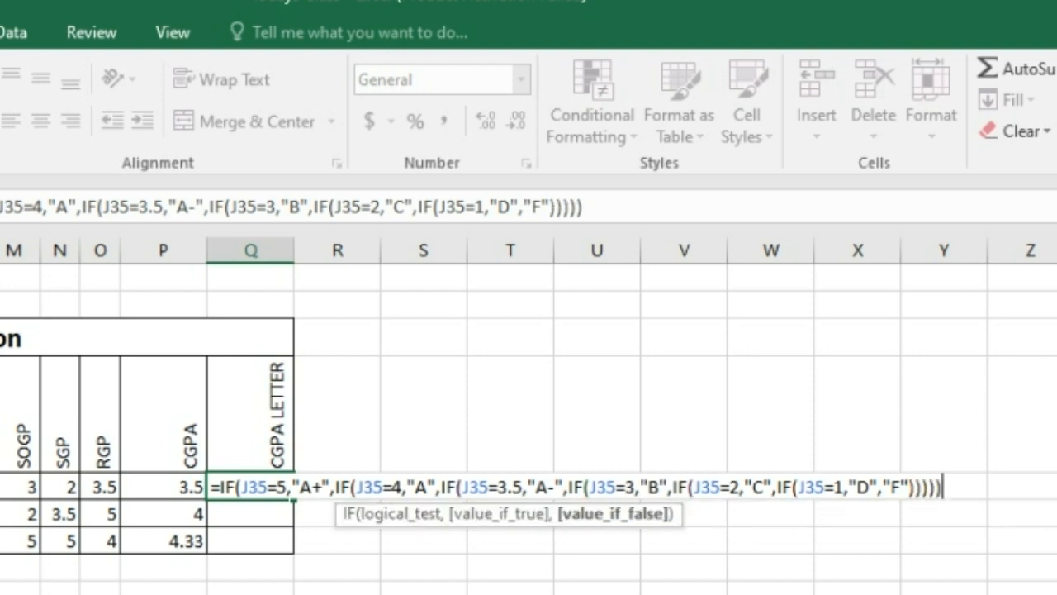
text())
key(Return)
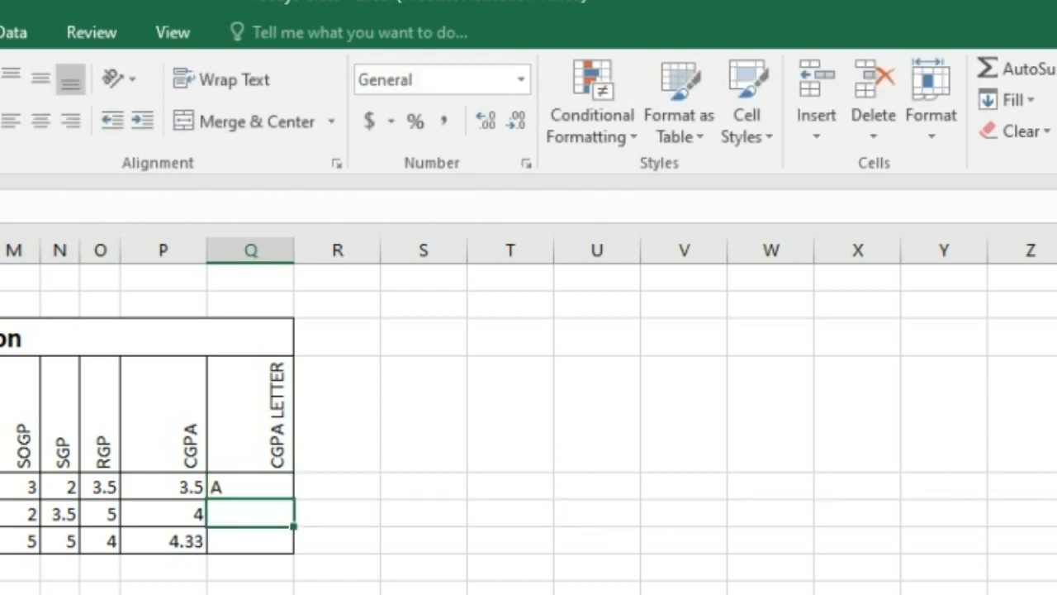
click(250, 486)
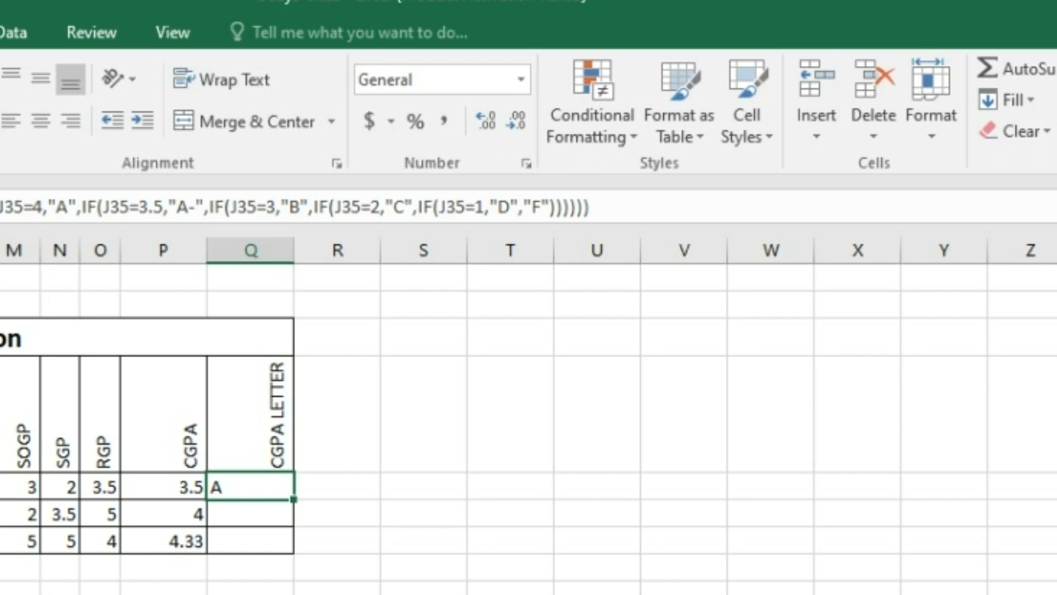
drag(294, 499, 294, 552)
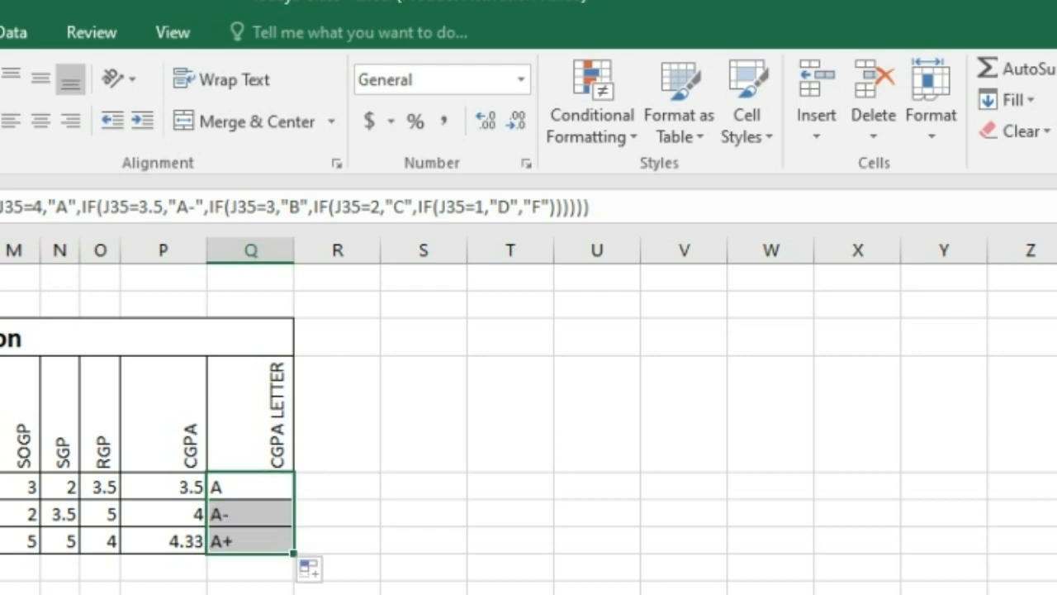
- Check the cell reference in the Q35 letter formula against the first student's BGP and CGPA cells
click(3, 208)
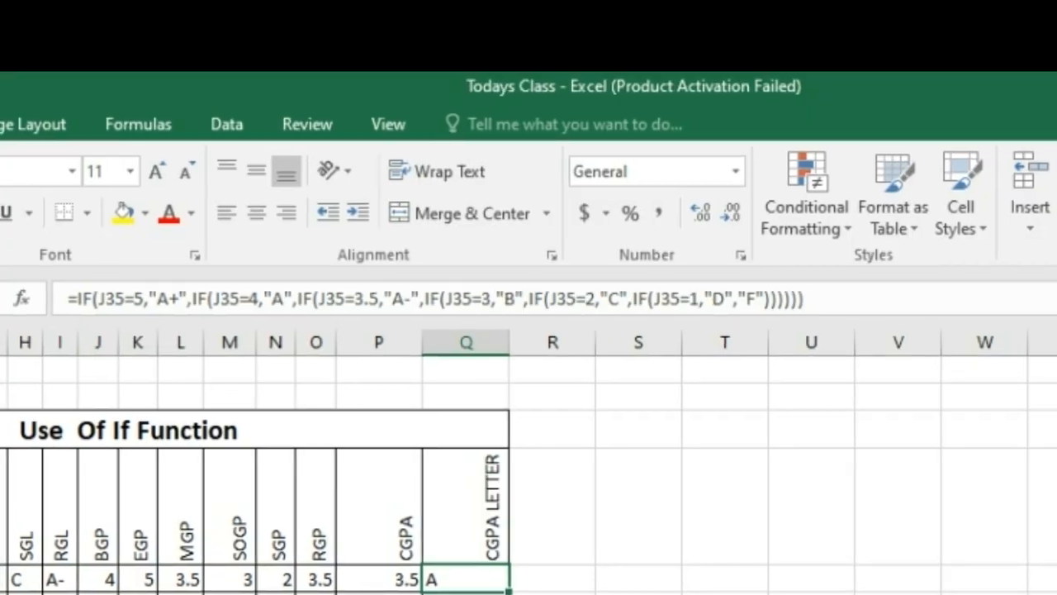
click(99, 580)
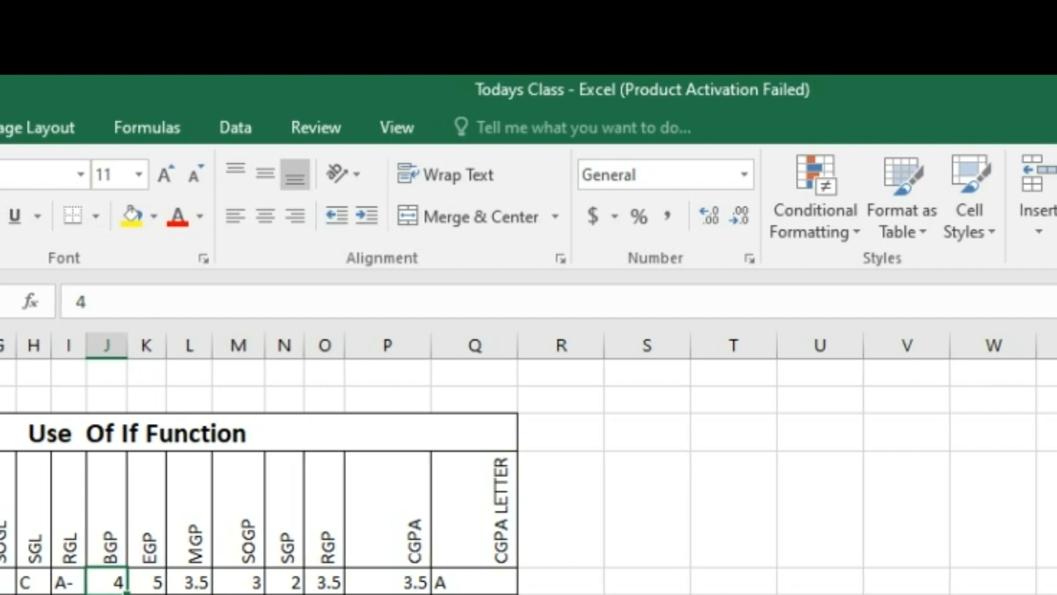
click(388, 581)
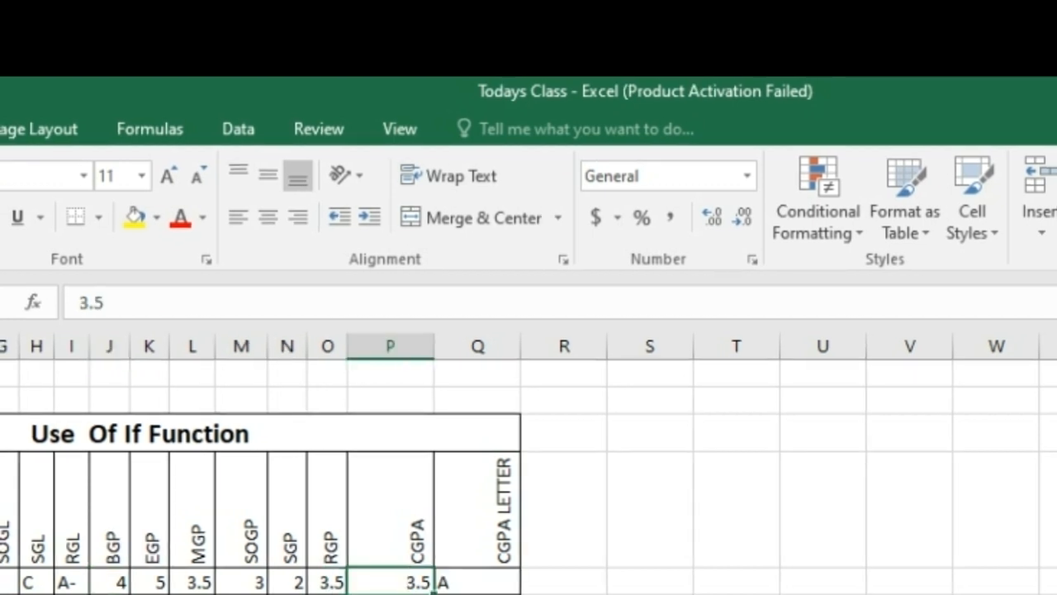
click(477, 582)
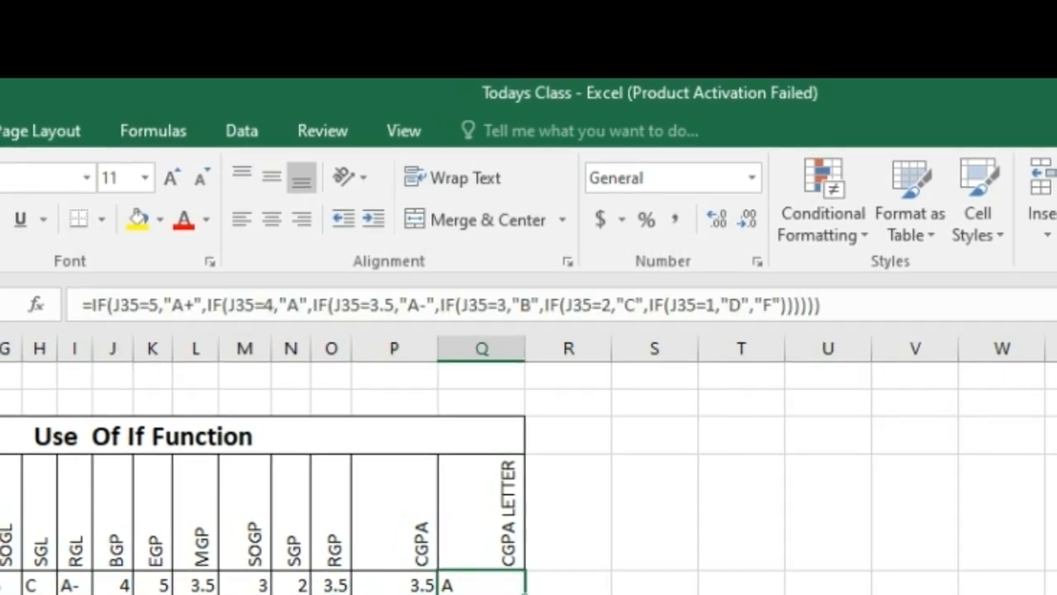